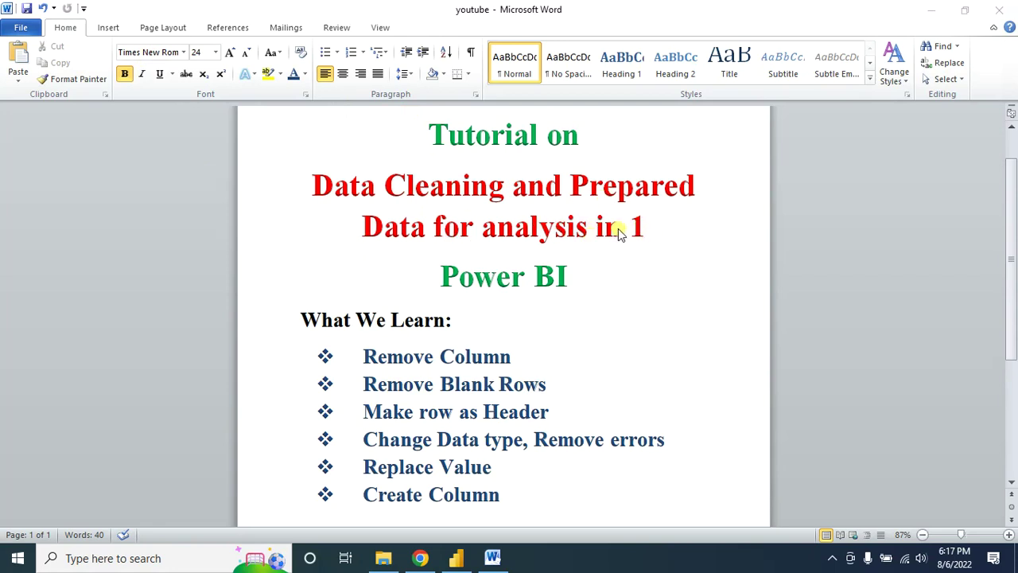
- Open the Population CSV file from the Tutorials folder in Notepad, look through its raw records, and close it
{"action": "scroll", "coordinate": [372, 292], "scroll_direction": "down", "scroll_amount": 1}
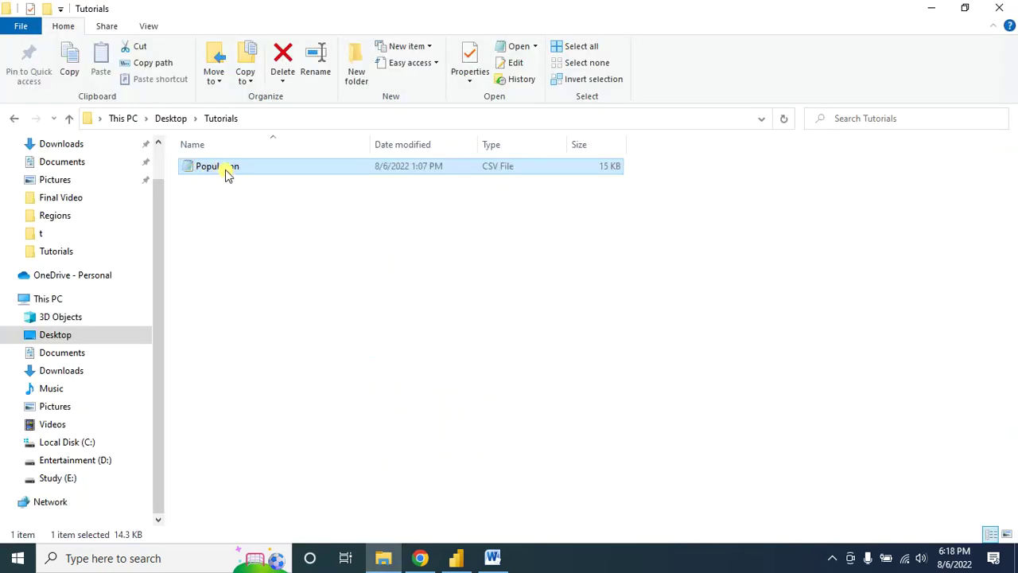
{"action": "double_click", "coordinate": [227, 173]}
{"action": "scroll", "coordinate": [282, 267], "scroll_direction": "down", "scroll_amount": 6}
{"action": "left_click_drag", "start_coordinate": [348, 252], "coordinate": [125, 169]}
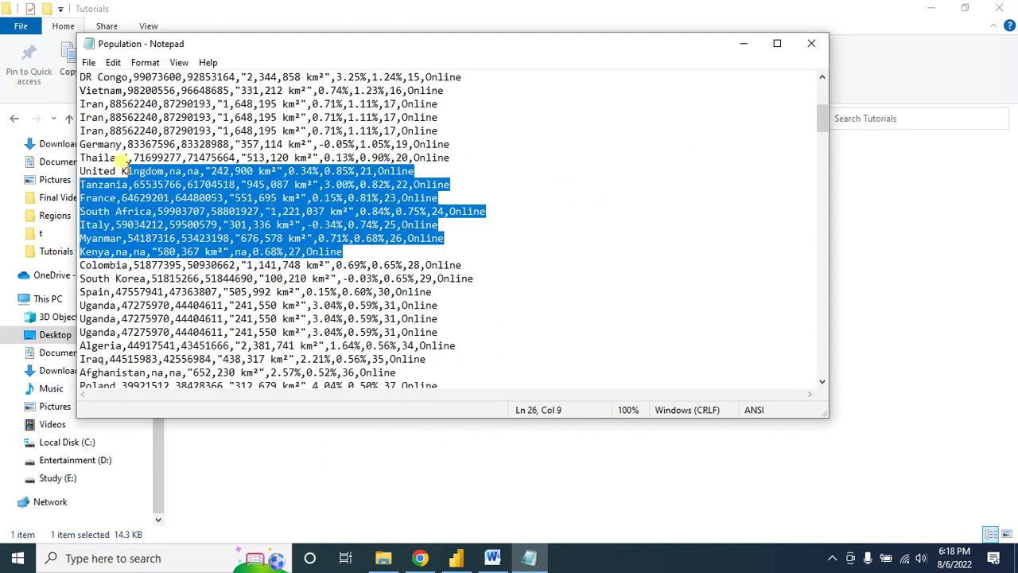
{"action": "scroll", "coordinate": [206, 231], "scroll_direction": "up", "scroll_amount": 3}
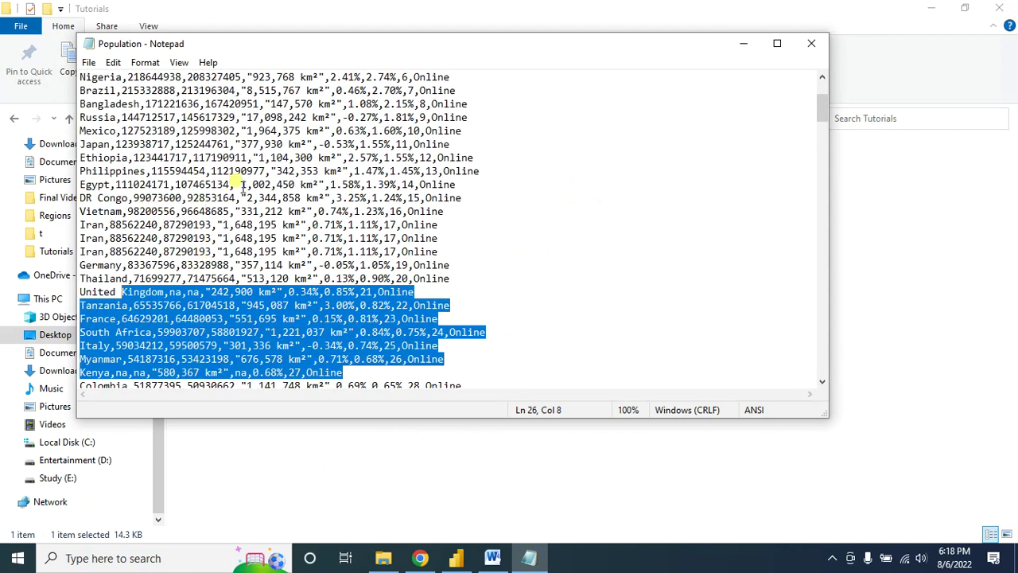
{"action": "left_click", "coordinate": [796, 49]}
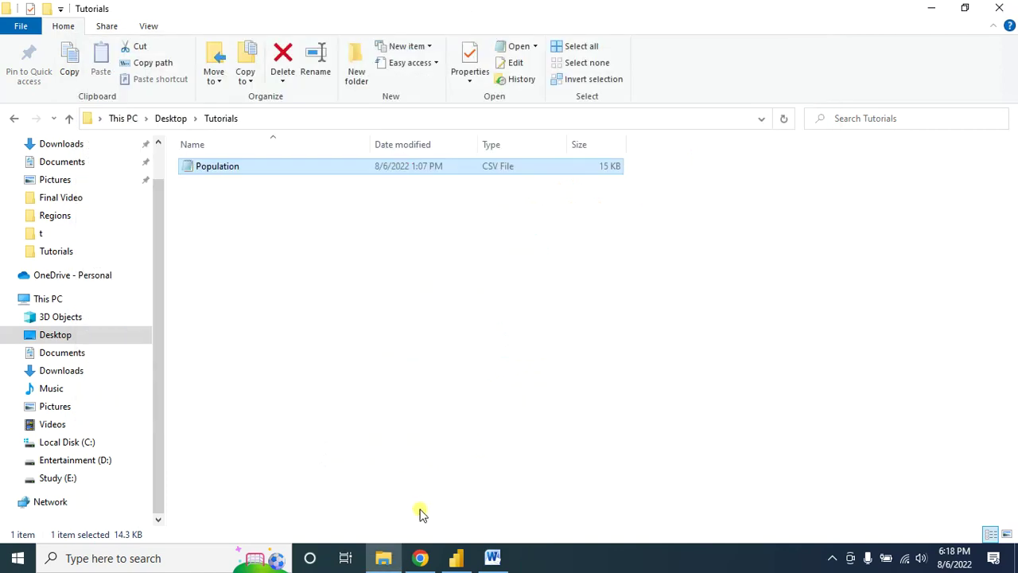
- Switch to Power BI Desktop and import Population.csv from the Tutorials folder as a Text/CSV source, opening it for data transformation
{"action": "left_click", "coordinate": [456, 556]}
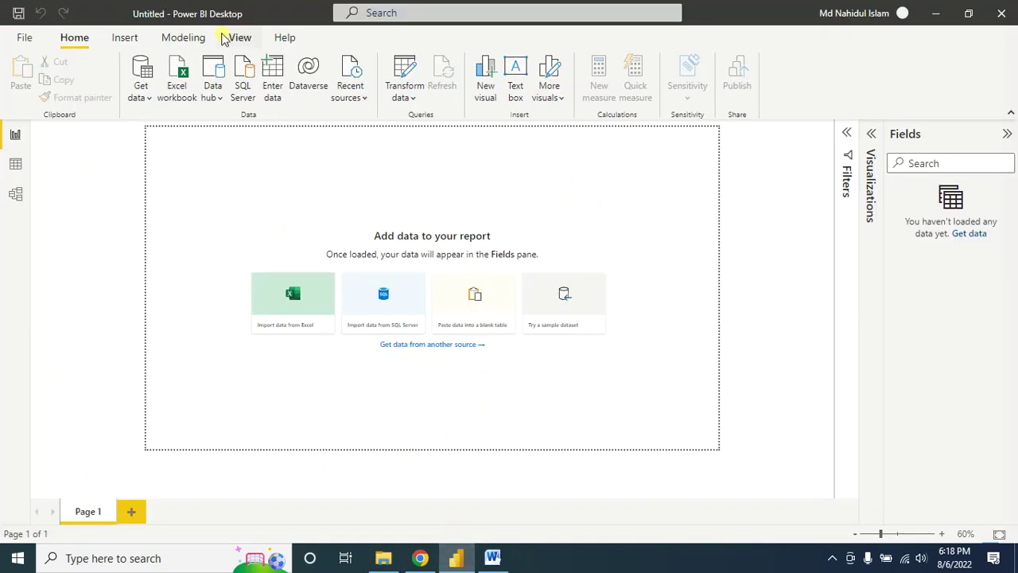
{"action": "left_click", "coordinate": [149, 101]}
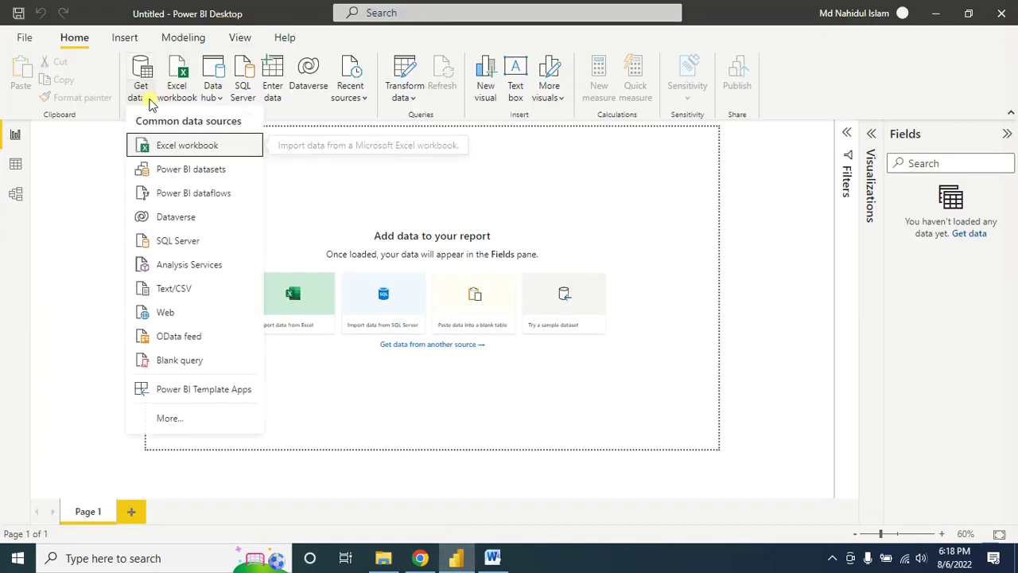
{"action": "left_click", "coordinate": [188, 293]}
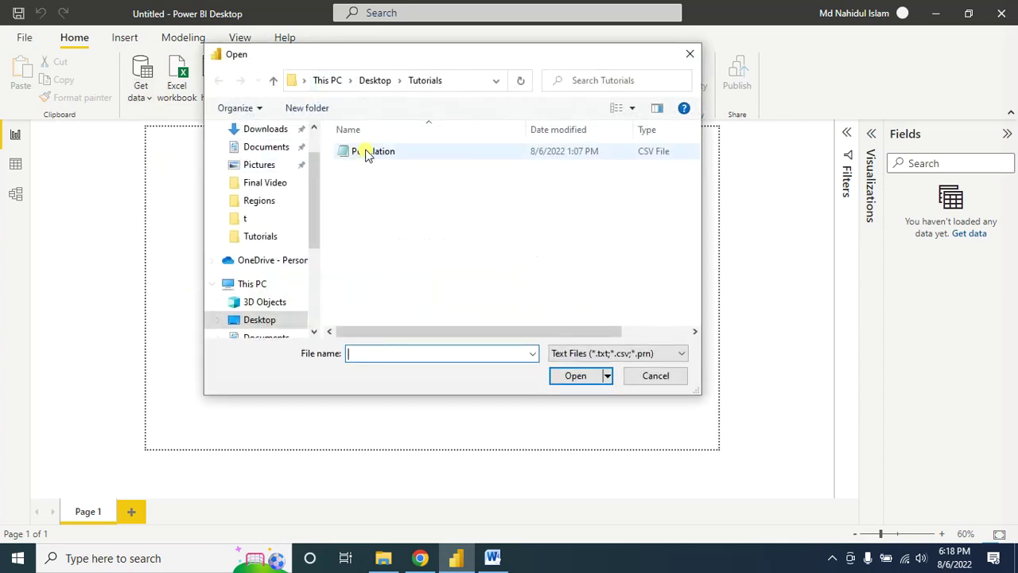
{"action": "left_click", "coordinate": [368, 155]}
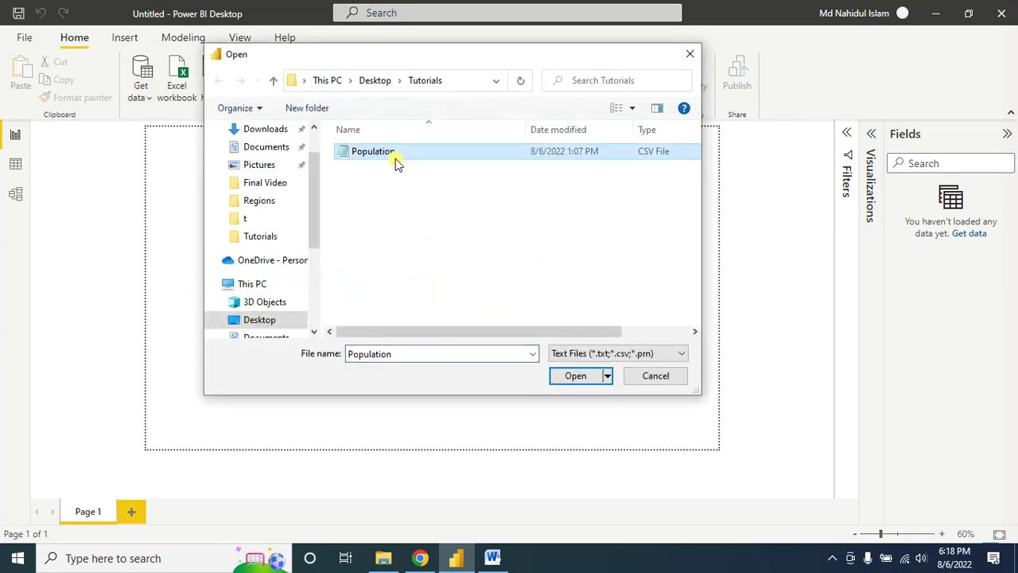
{"action": "left_click_drag", "start_coordinate": [334, 62], "coordinate": [275, 57]}
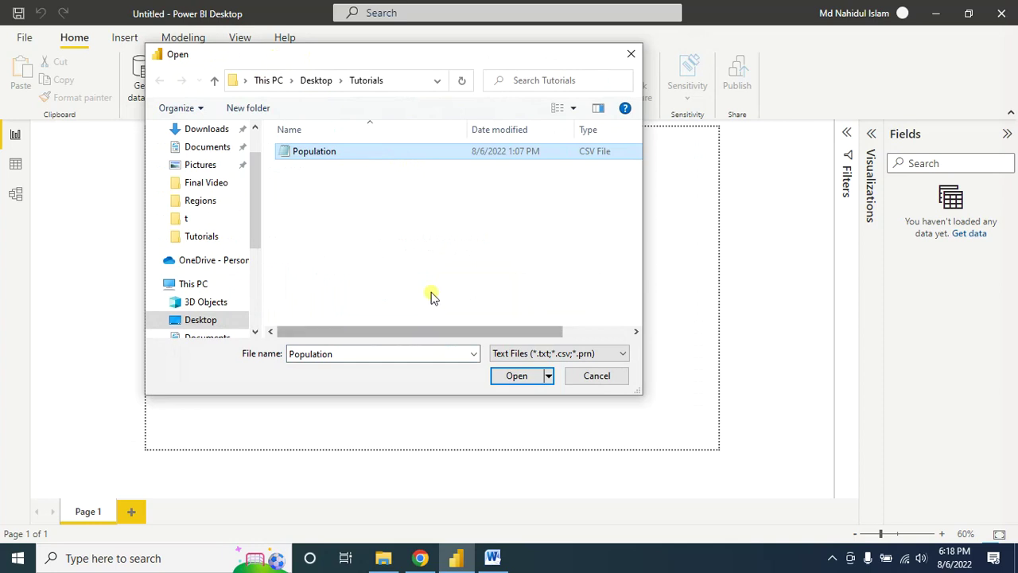
{"action": "left_click", "coordinate": [610, 380]}
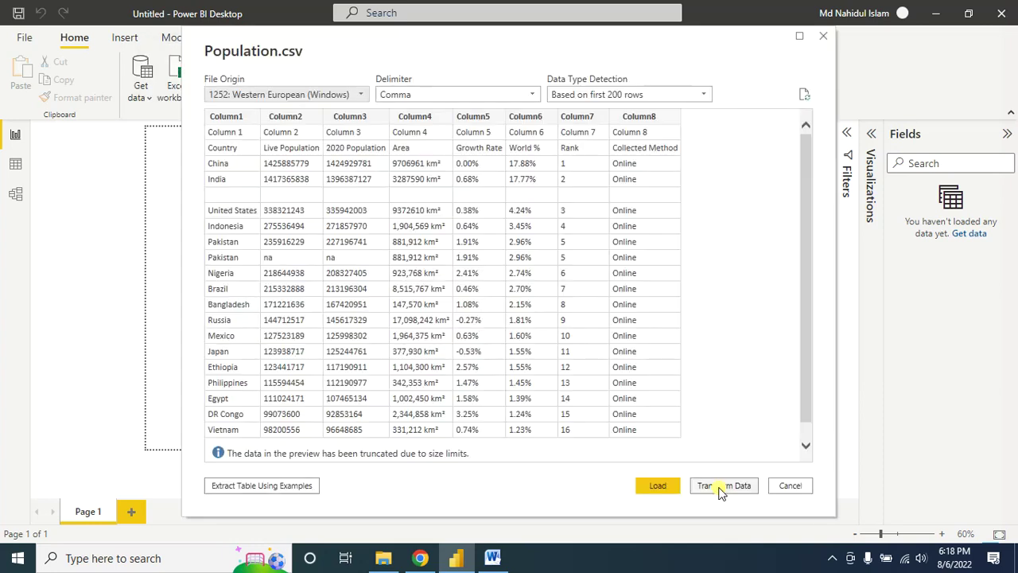
{"action": "left_click", "coordinate": [726, 486]}
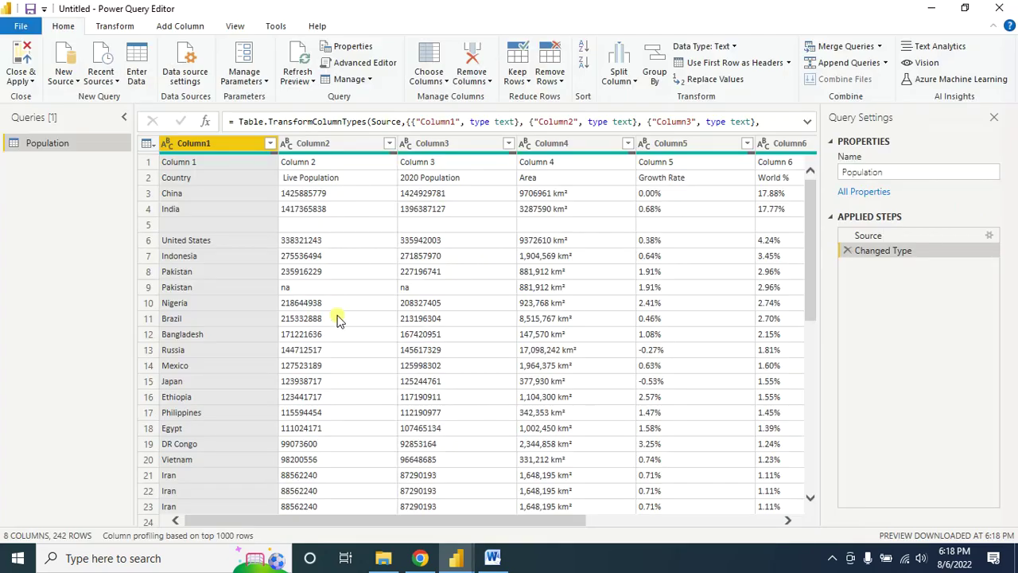
- Examine the Population table's rows and columns for blank rows, "na" entries, repeated countries and header text stored as data
{"action": "scroll", "coordinate": [389, 409], "scroll_direction": "down", "scroll_amount": 5}
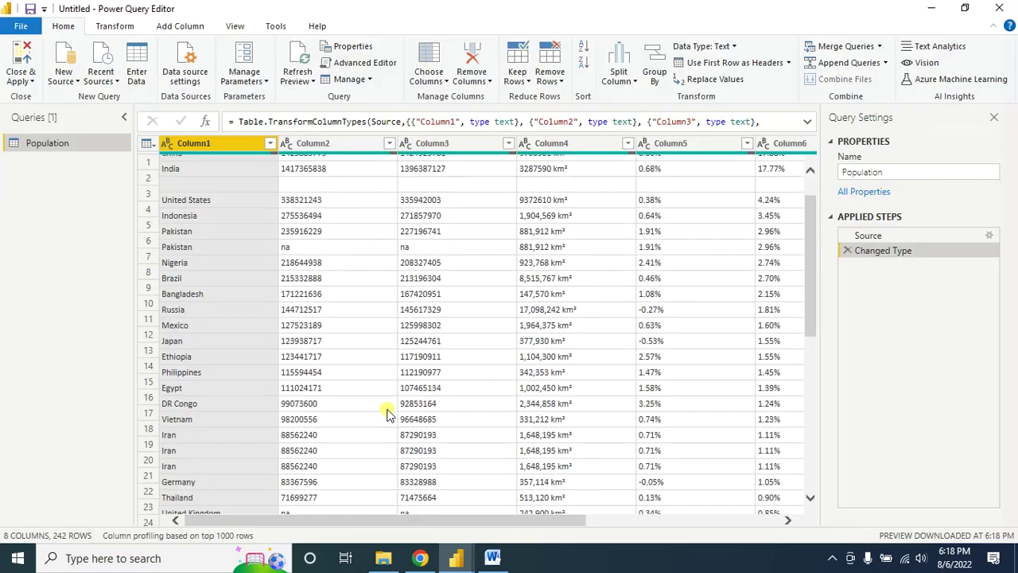
{"action": "scroll", "coordinate": [376, 397], "scroll_direction": "down", "scroll_amount": 2}
{"action": "scroll", "coordinate": [369, 391], "scroll_direction": "up", "scroll_amount": 7}
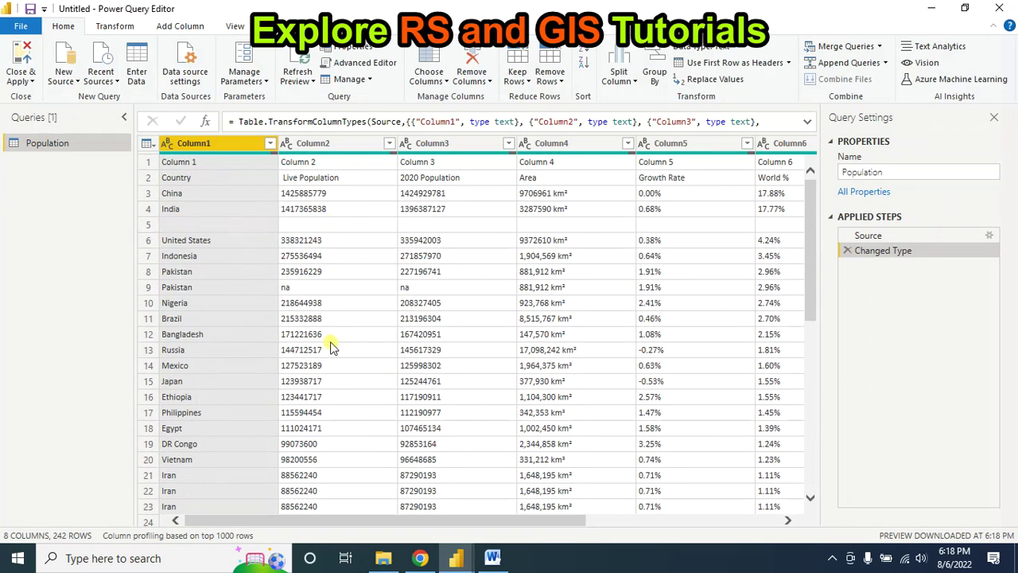
{"action": "left_click", "coordinate": [312, 295]}
{"action": "left_click", "coordinate": [446, 288]}
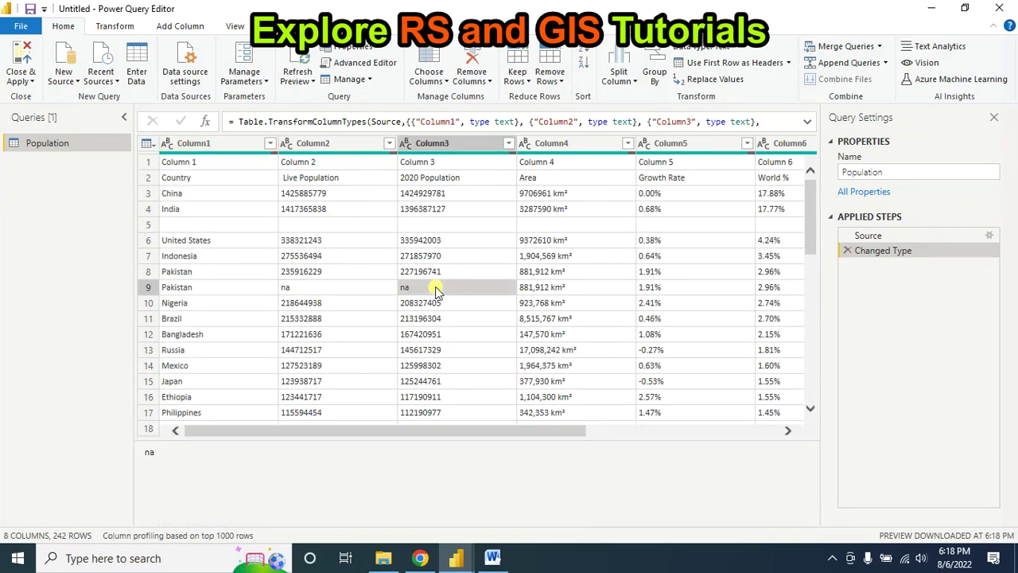
{"action": "left_click", "coordinate": [338, 290]}
{"action": "scroll", "coordinate": [362, 318], "scroll_direction": "down", "scroll_amount": 4}
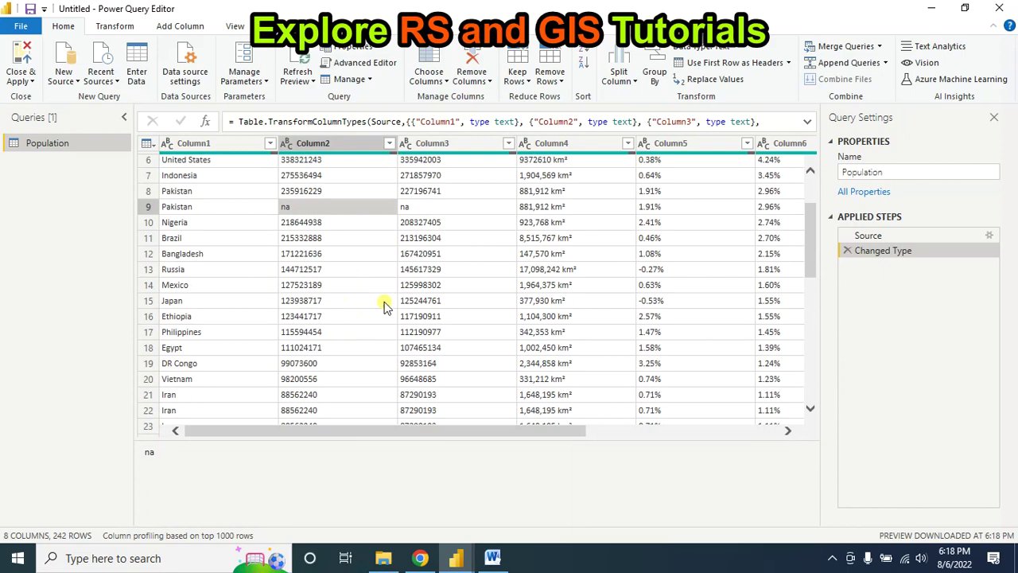
{"action": "scroll", "coordinate": [370, 339], "scroll_direction": "up", "scroll_amount": 4}
{"action": "scroll", "coordinate": [718, 212], "scroll_direction": "right", "scroll_amount": 3}
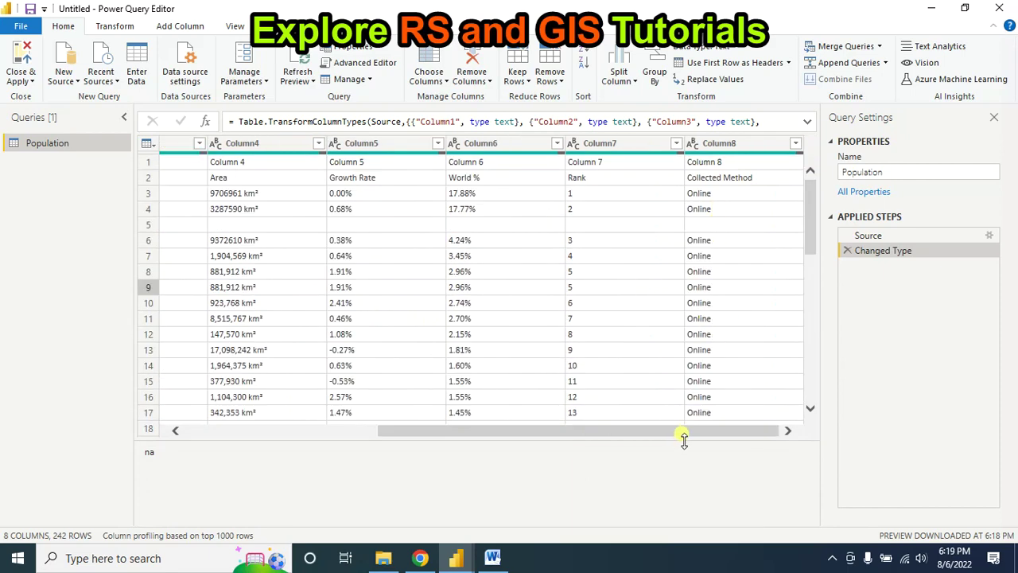
{"action": "left_click_drag", "start_coordinate": [686, 434], "coordinate": [745, 139]}
{"action": "left_click_drag", "start_coordinate": [501, 429], "coordinate": [380, 427]}
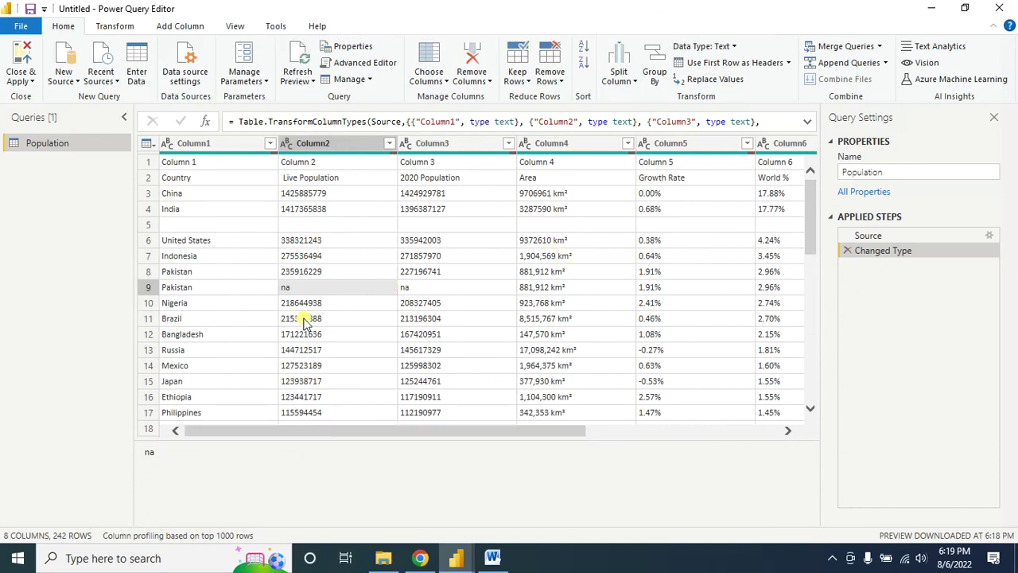
- Switch to the Word outline to check the Remove Column topic, and return to Power Query Editor
{"action": "left_click", "coordinate": [498, 558]}
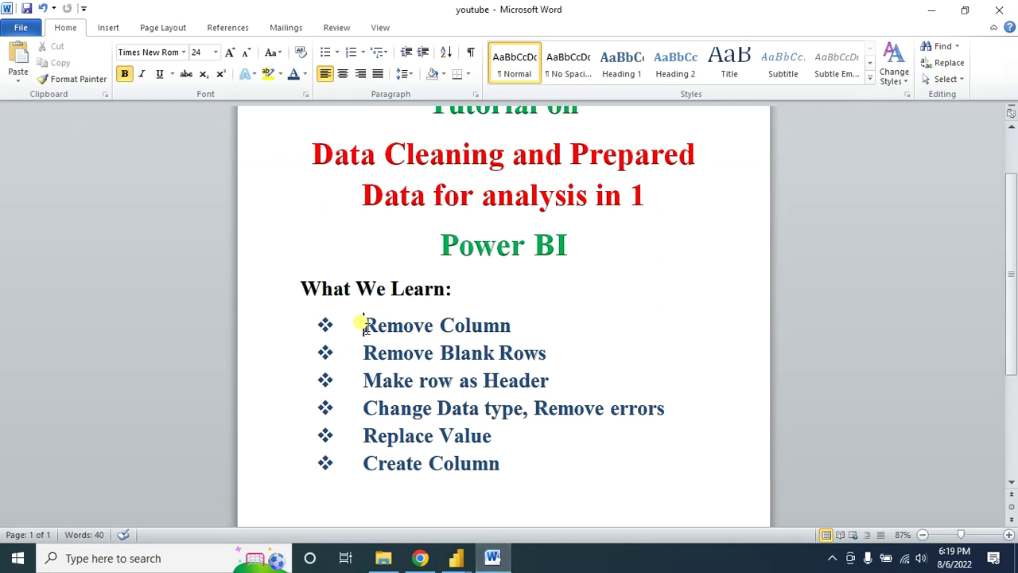
{"action": "left_click", "coordinate": [366, 322]}
{"action": "left_click", "coordinate": [932, 10]}
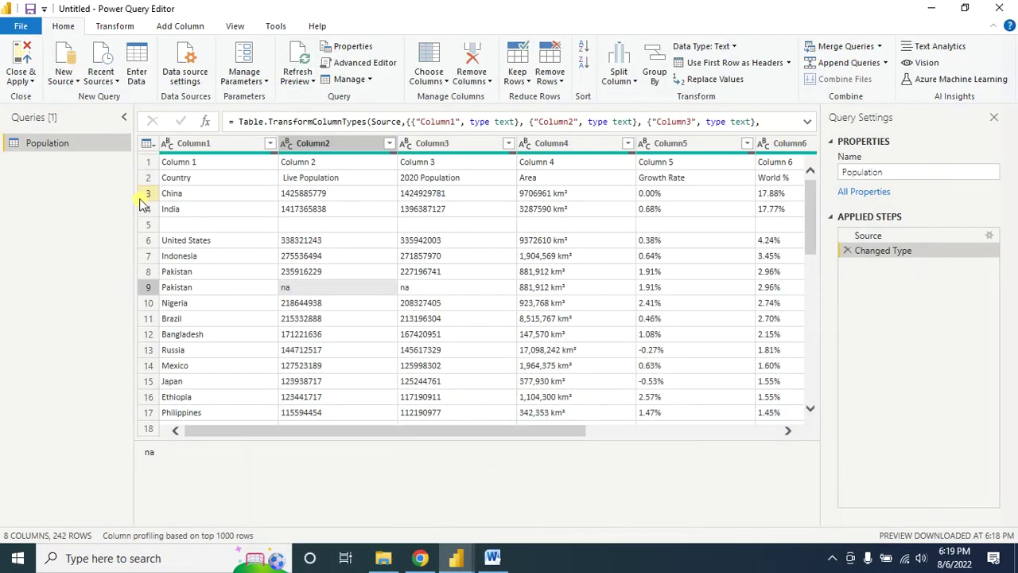
- Try removing Column2 from the Population query, and restore it by deleting the Removed Columns step
{"action": "left_click", "coordinate": [324, 143]}
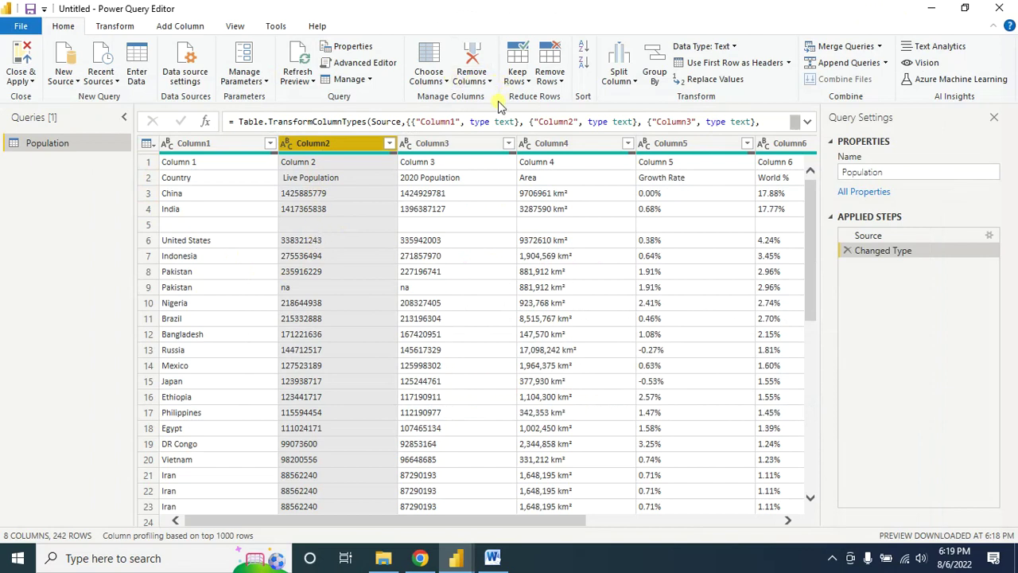
{"action": "right_click", "coordinate": [345, 149]}
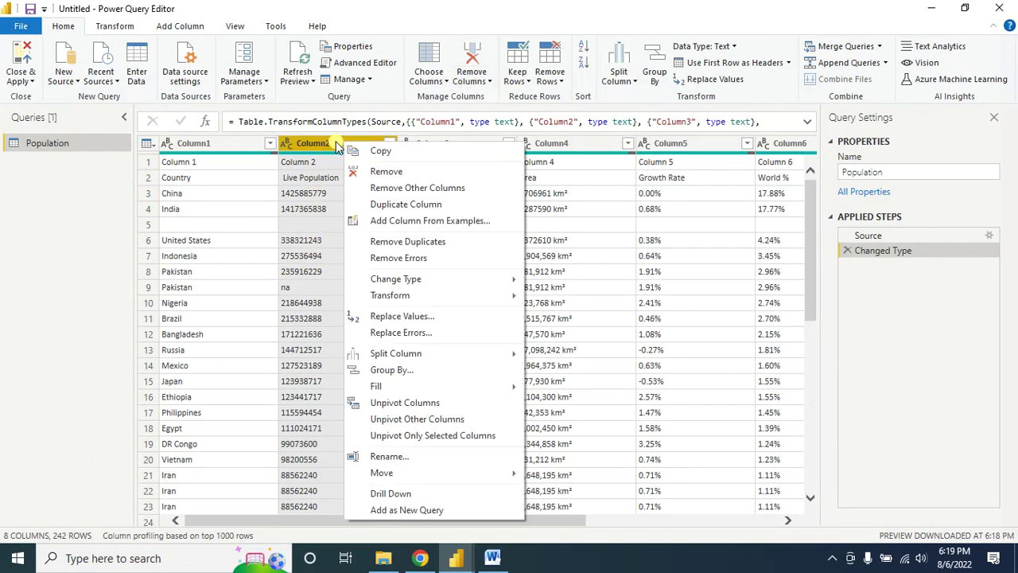
{"action": "left_click", "coordinate": [386, 171]}
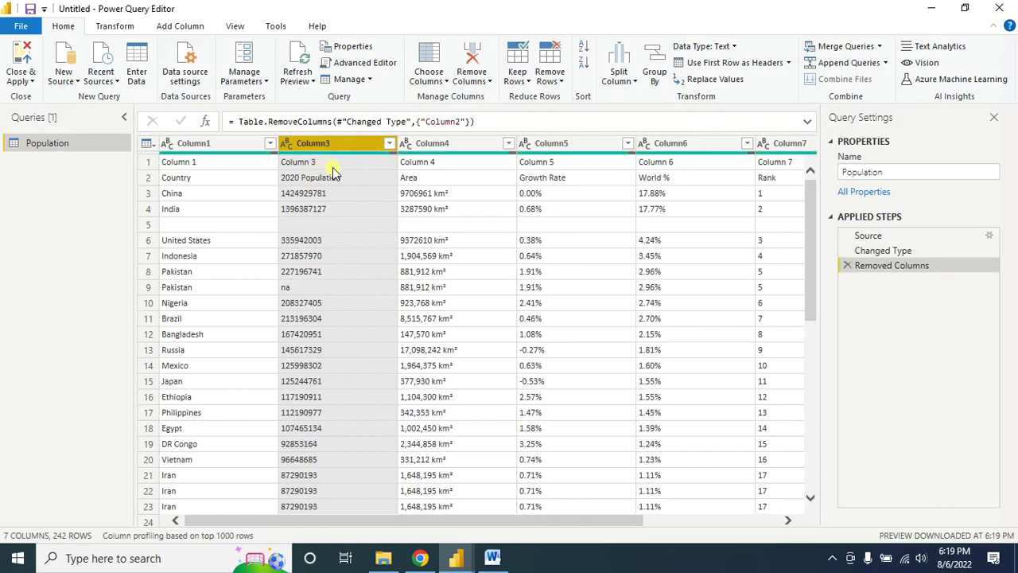
{"action": "left_click", "coordinate": [846, 265]}
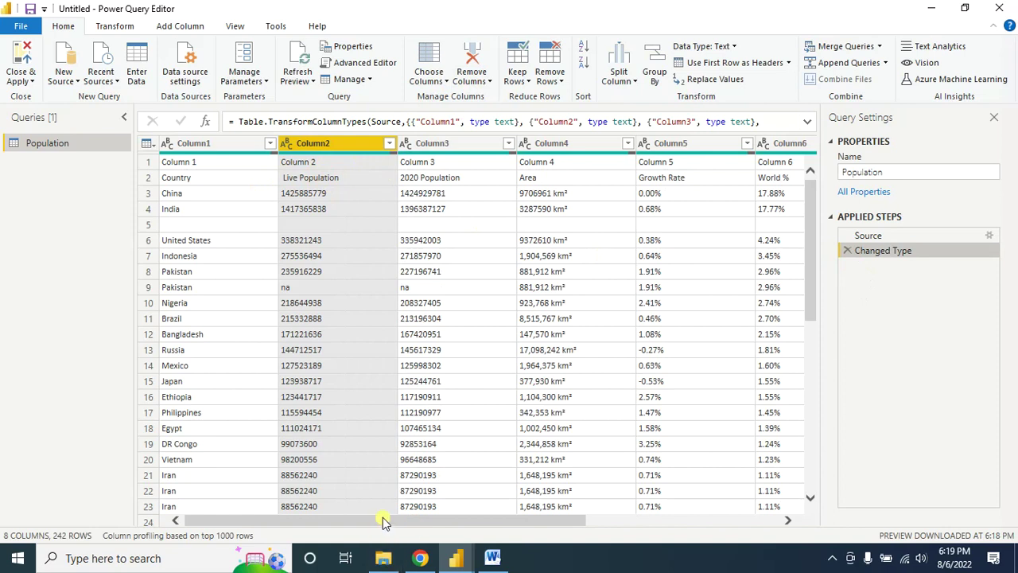
- Try removing Column2, Column3 and Column4 together, and restore them by deleting the Removed Columns step
{"action": "left_click_drag", "start_coordinate": [385, 521], "coordinate": [359, 525]}
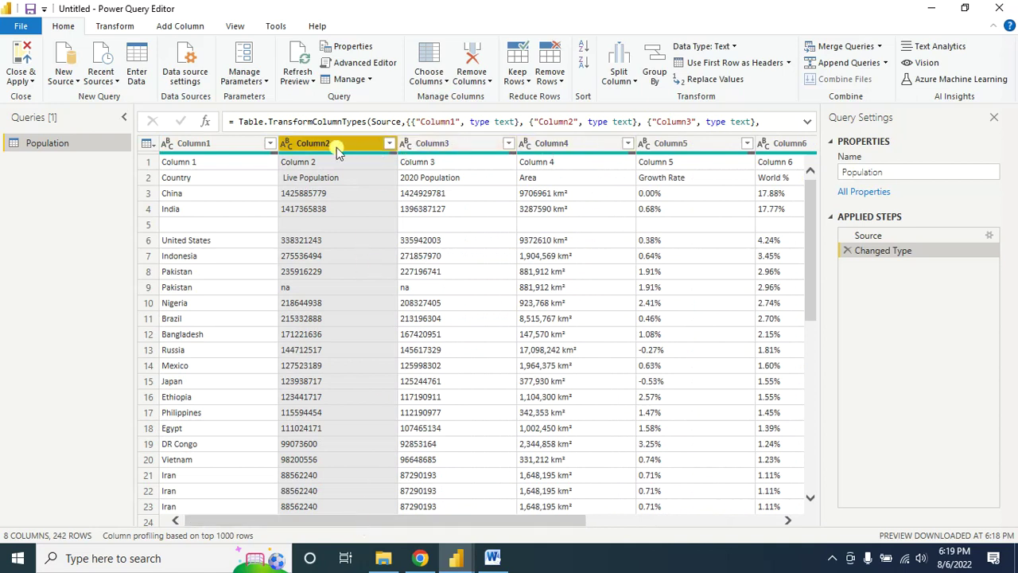
{"action": "left_click", "coordinate": [460, 143], "text": "ctrl"}
{"action": "left_click", "coordinate": [550, 145], "text": "ctrl"}
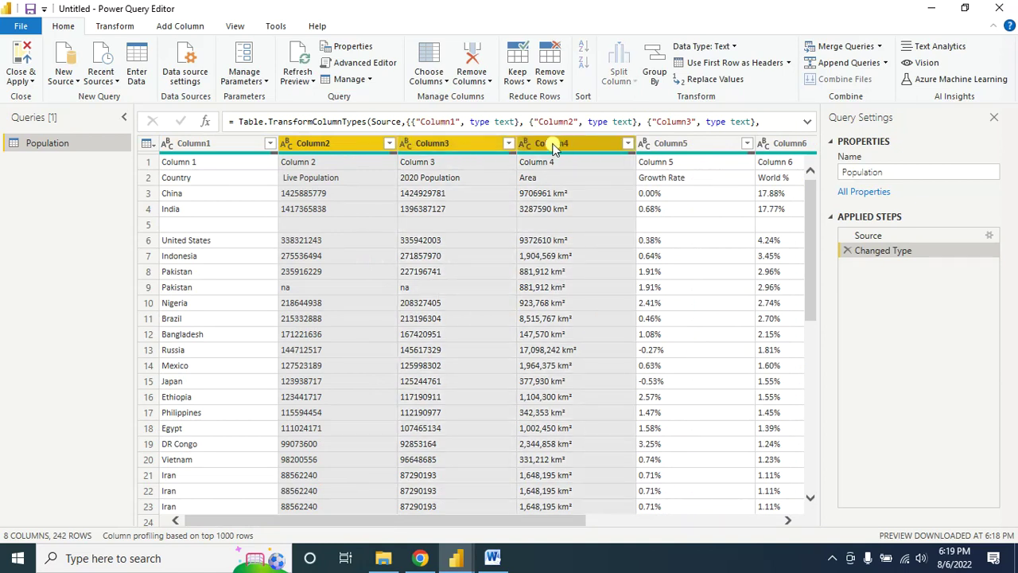
{"action": "right_click", "coordinate": [555, 149]}
{"action": "left_click", "coordinate": [596, 173]}
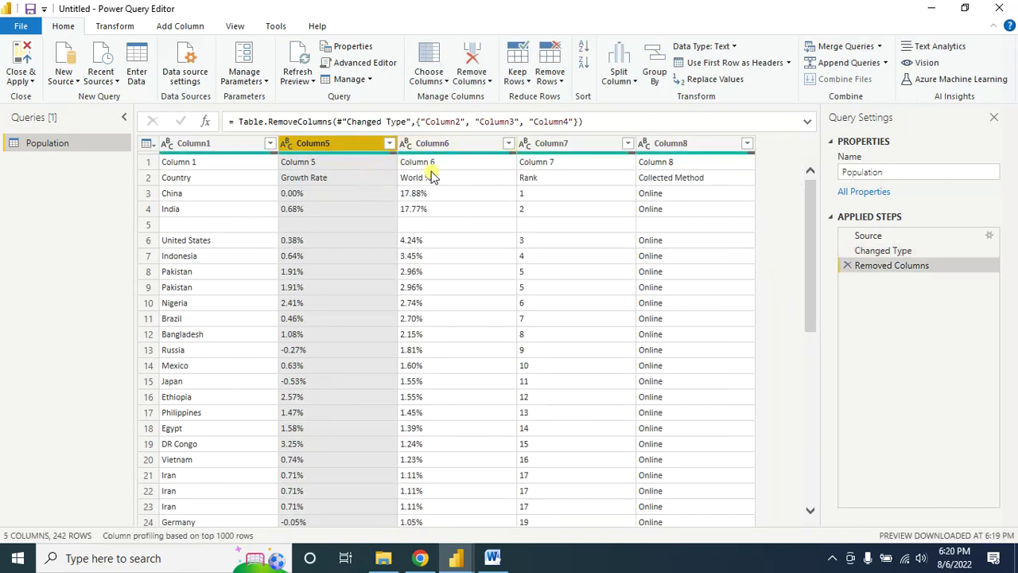
{"action": "left_click", "coordinate": [846, 266]}
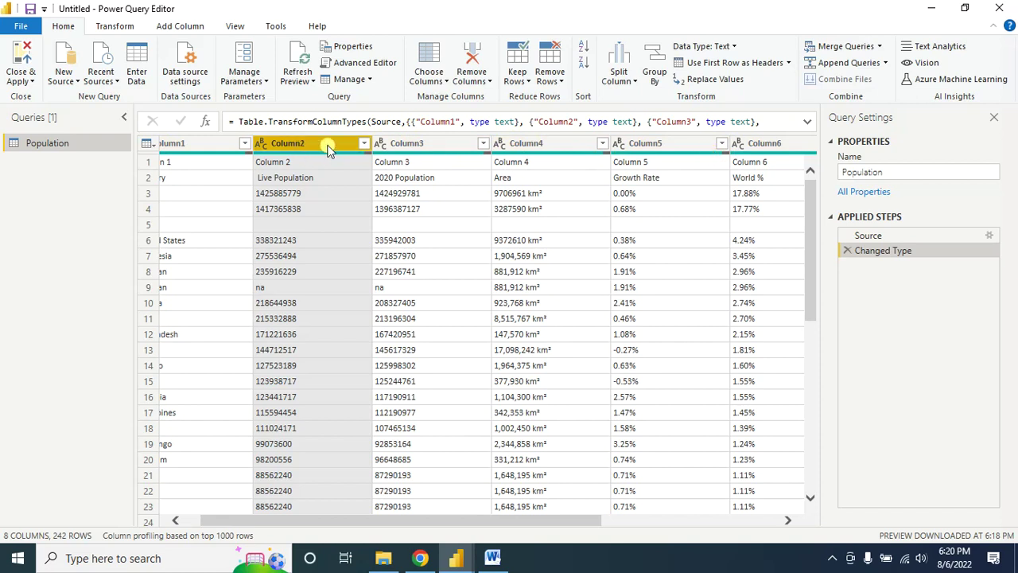
- Try keeping only Column2 and Column3 with Remove Other Columns, and delete the Removed Other Columns step
{"action": "left_click", "coordinate": [414, 145], "text": "ctrl"}
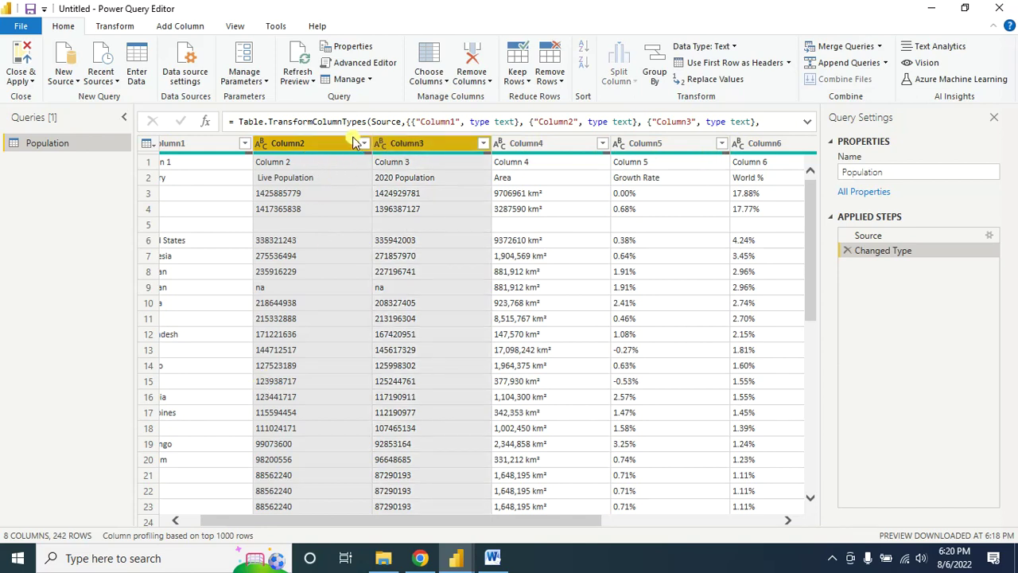
{"action": "left_click", "coordinate": [471, 78]}
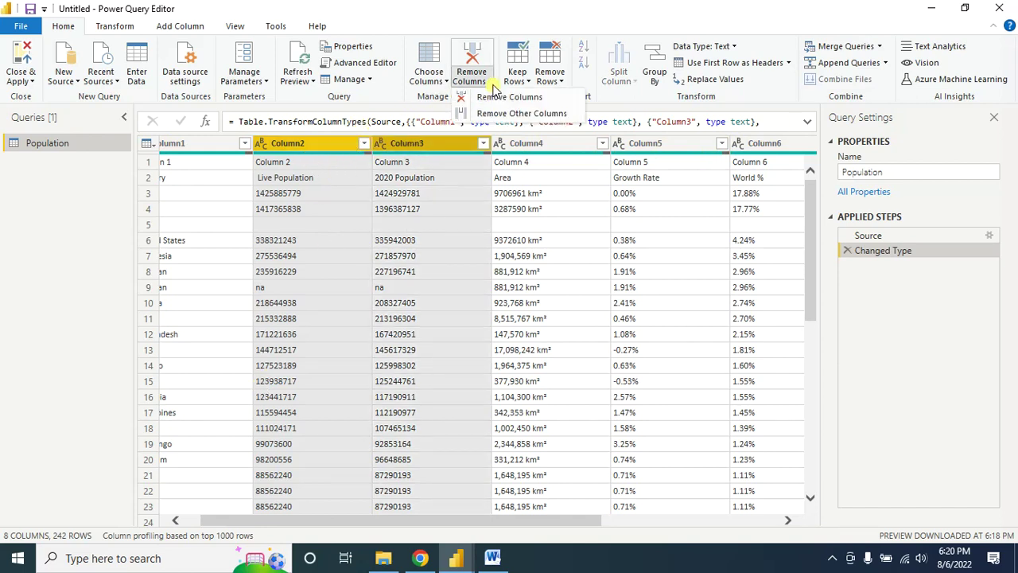
{"action": "left_click", "coordinate": [531, 114]}
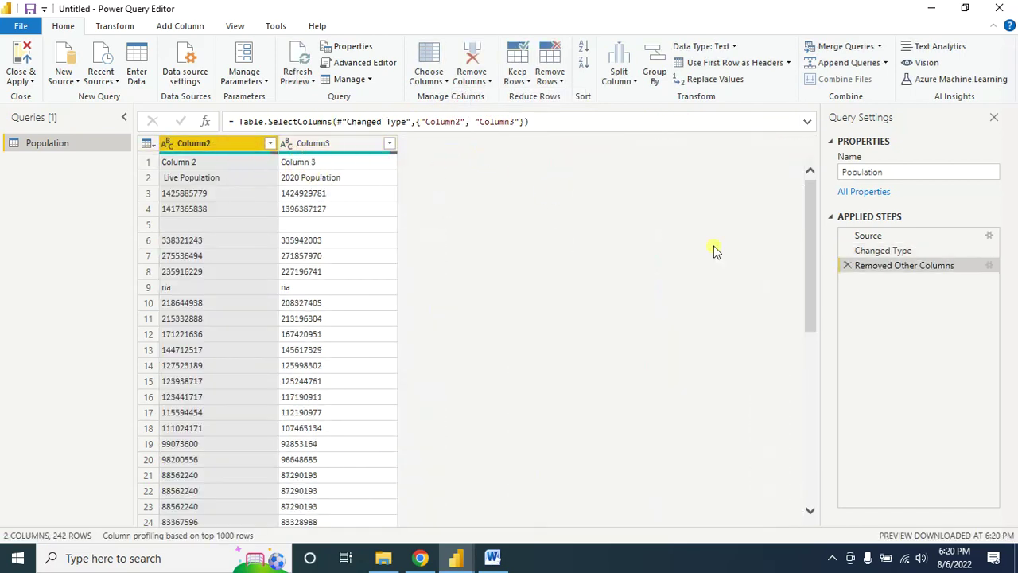
{"action": "left_click", "coordinate": [848, 265]}
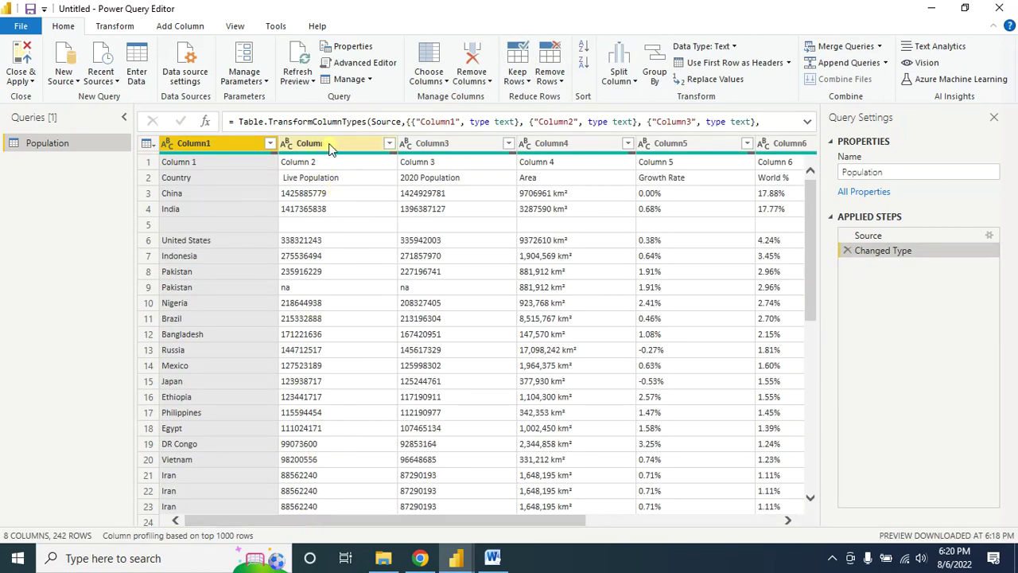
- Jump to Column8 of the Population query with the Go to Column command
{"action": "left_click", "coordinate": [330, 147]}
{"action": "left_click_drag", "start_coordinate": [477, 521], "coordinate": [440, 522]}
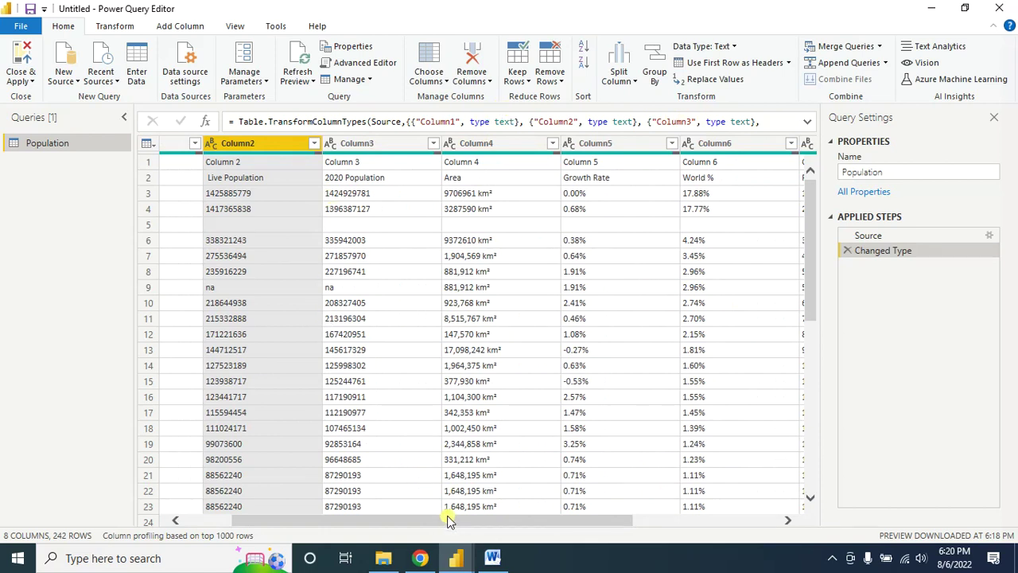
{"action": "left_click_drag", "start_coordinate": [448, 523], "coordinate": [423, 521]}
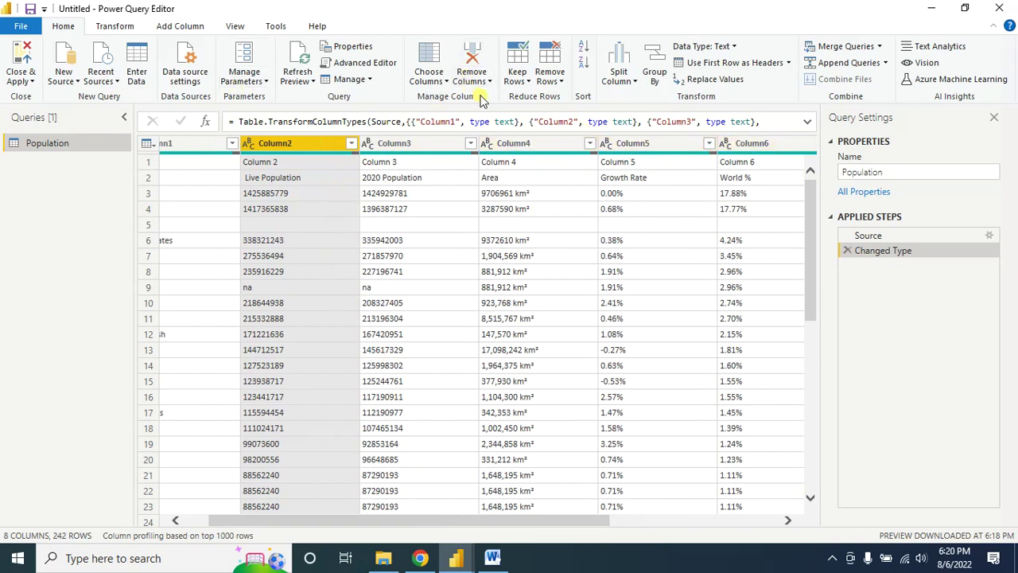
{"action": "left_click", "coordinate": [447, 84]}
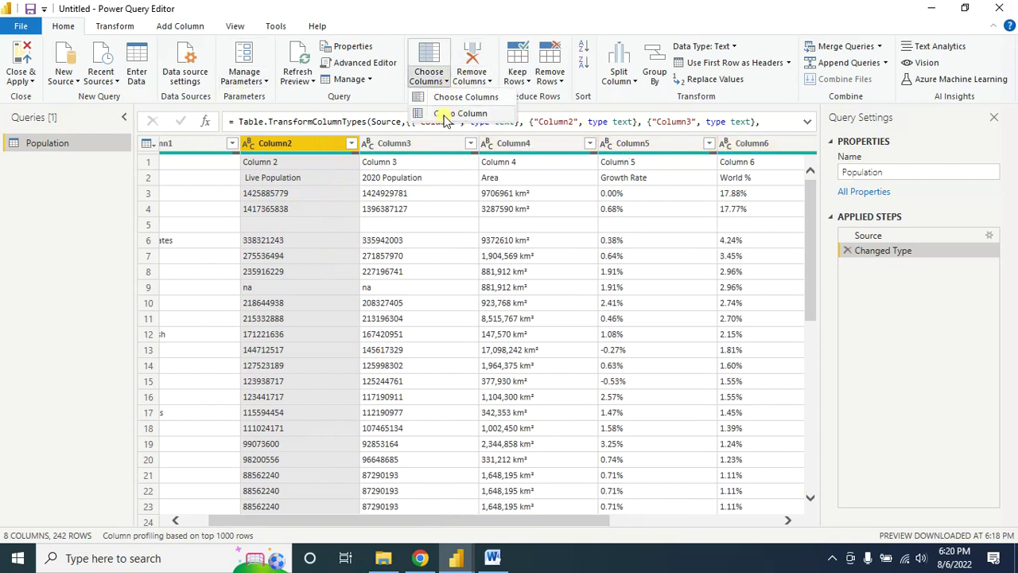
{"action": "left_click", "coordinate": [465, 113]}
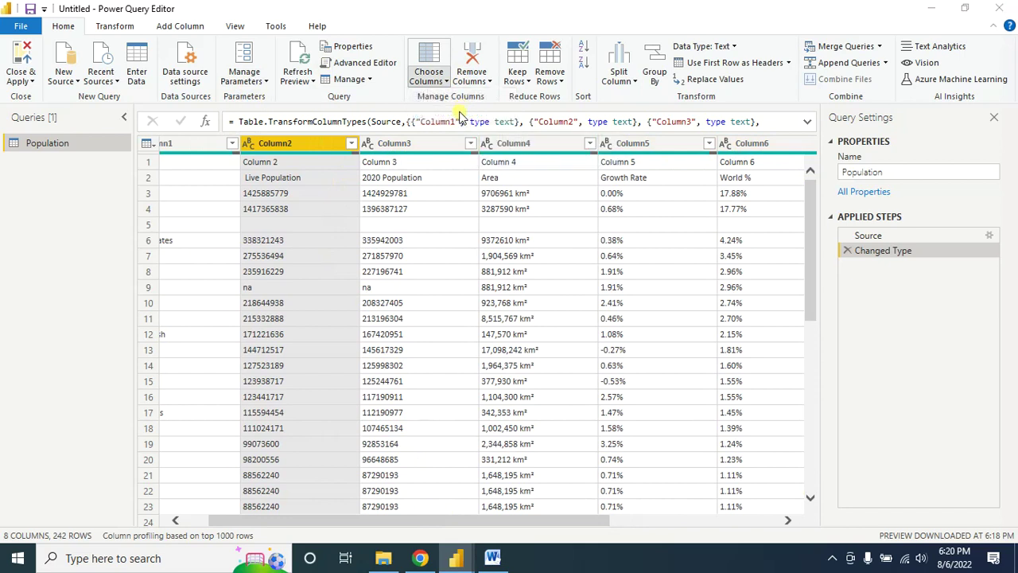
{"action": "left_click", "coordinate": [436, 208]}
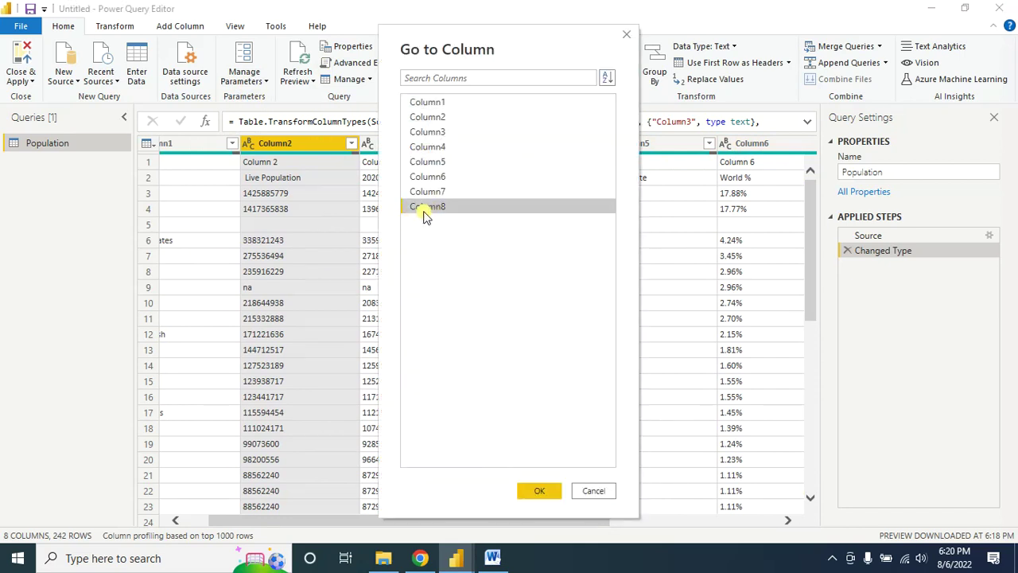
{"action": "left_click", "coordinate": [541, 492]}
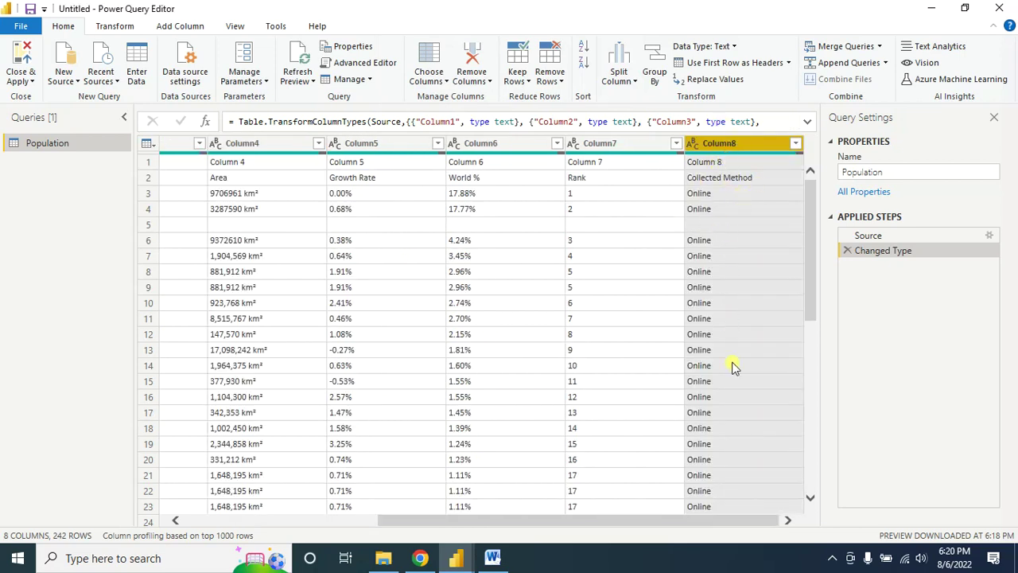
- Remove Column2 and Column8 together from the Population query
{"action": "left_click_drag", "start_coordinate": [562, 525], "coordinate": [602, 523]}
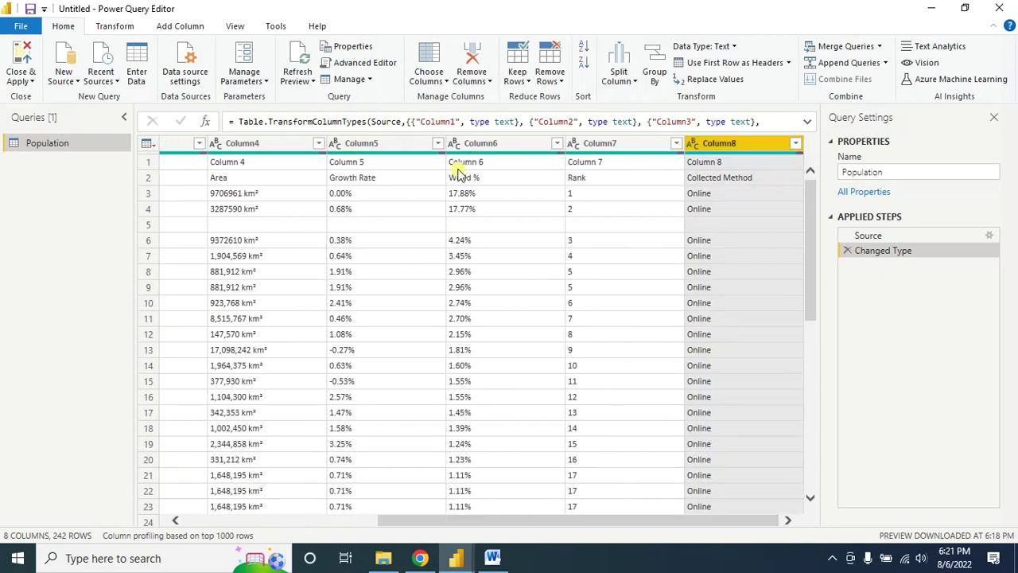
{"action": "left_click_drag", "start_coordinate": [405, 520], "coordinate": [209, 521]}
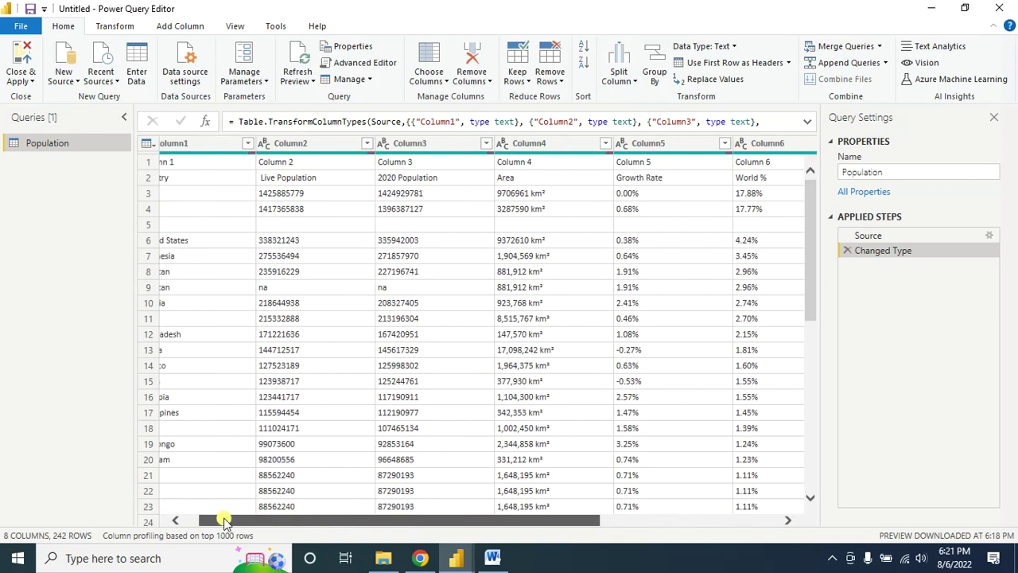
{"action": "right_click", "coordinate": [299, 145]}
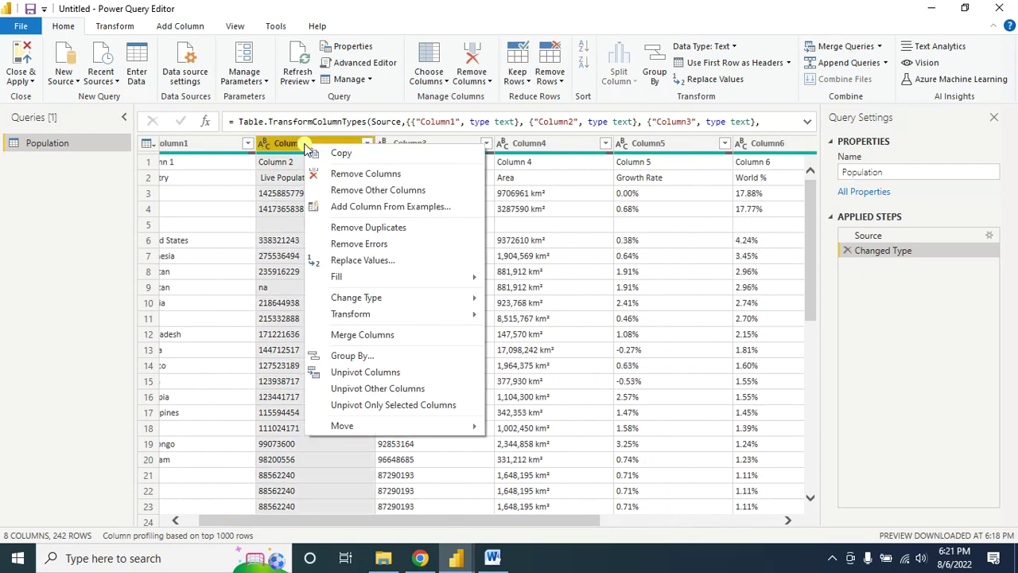
{"action": "left_click", "coordinate": [344, 171]}
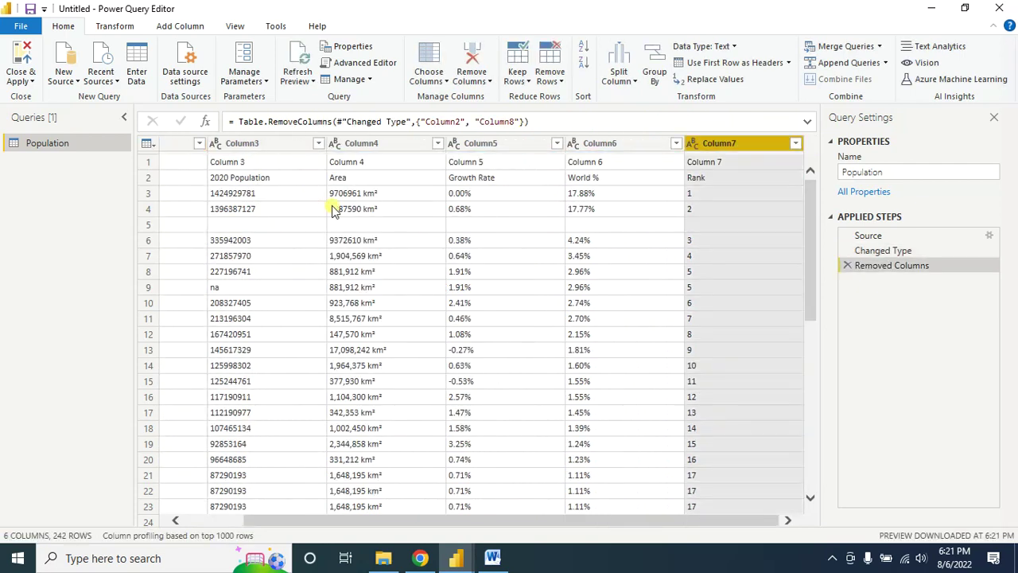
{"action": "left_click_drag", "start_coordinate": [539, 522], "coordinate": [481, 522]}
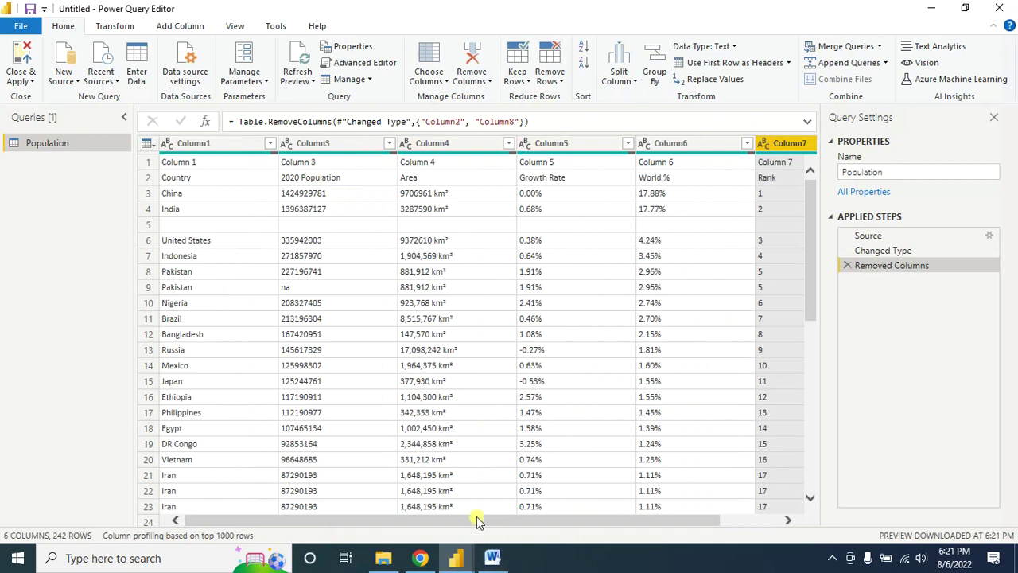
{"action": "left_click_drag", "start_coordinate": [481, 522], "coordinate": [641, 517]}
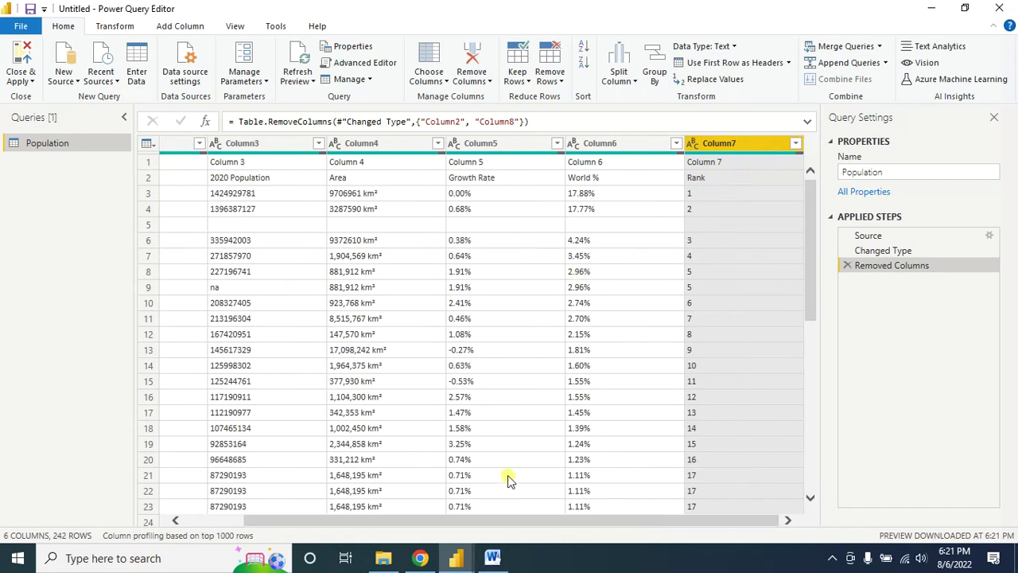
{"action": "left_click_drag", "start_coordinate": [516, 524], "coordinate": [421, 521]}
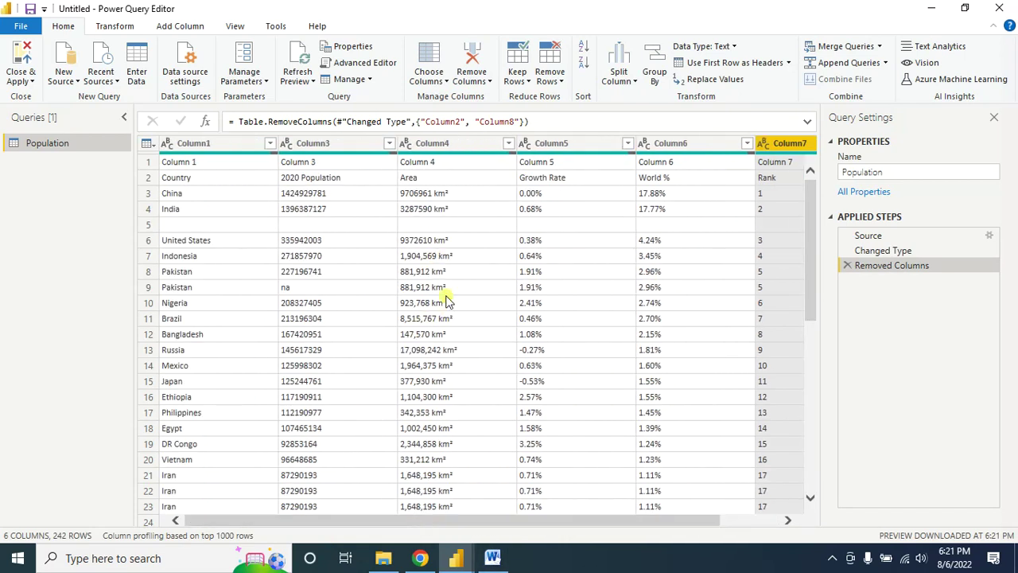
- Switch to the Word outline to highlight the Remove Blank Rows topic, and return to Power Query Editor
{"action": "left_click", "coordinate": [493, 558]}
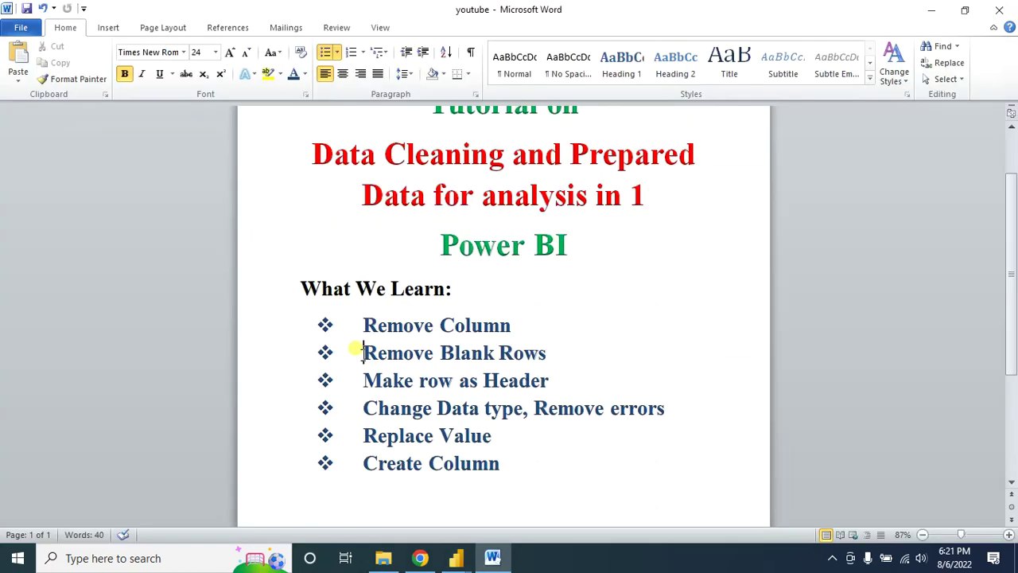
{"action": "left_click_drag", "start_coordinate": [362, 351], "coordinate": [555, 354]}
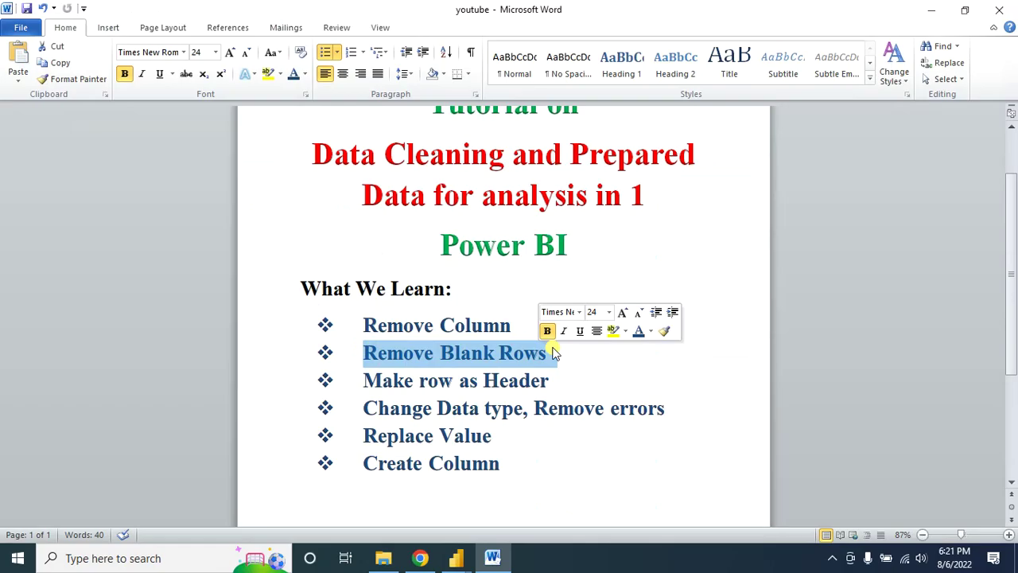
{"action": "left_click", "coordinate": [932, 9]}
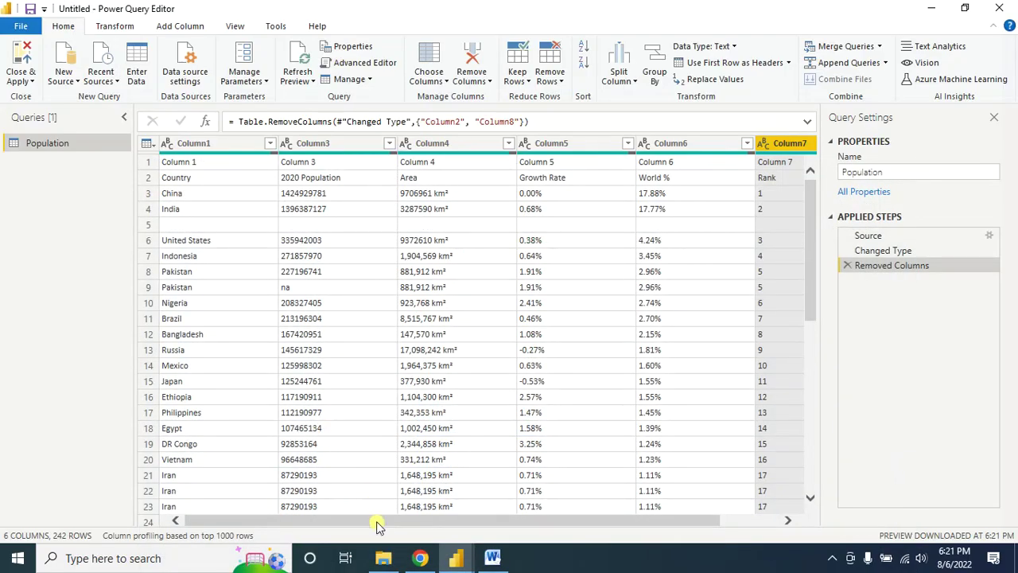
- Examine the Population table for blank rows, selecting rows 5, 44 and 56
{"action": "left_click", "coordinate": [155, 225]}
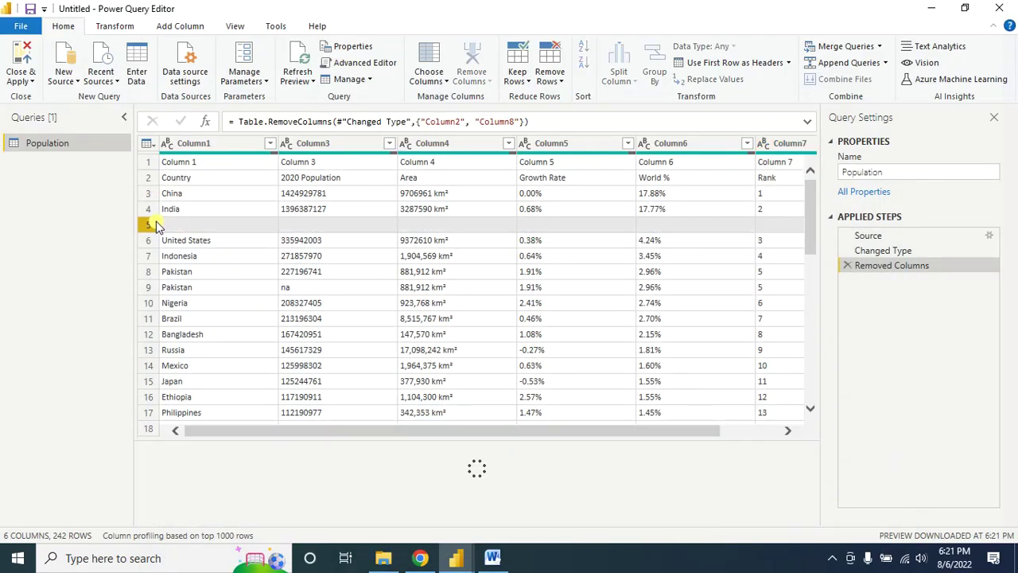
{"action": "scroll", "coordinate": [239, 286], "scroll_direction": "down", "scroll_amount": 4}
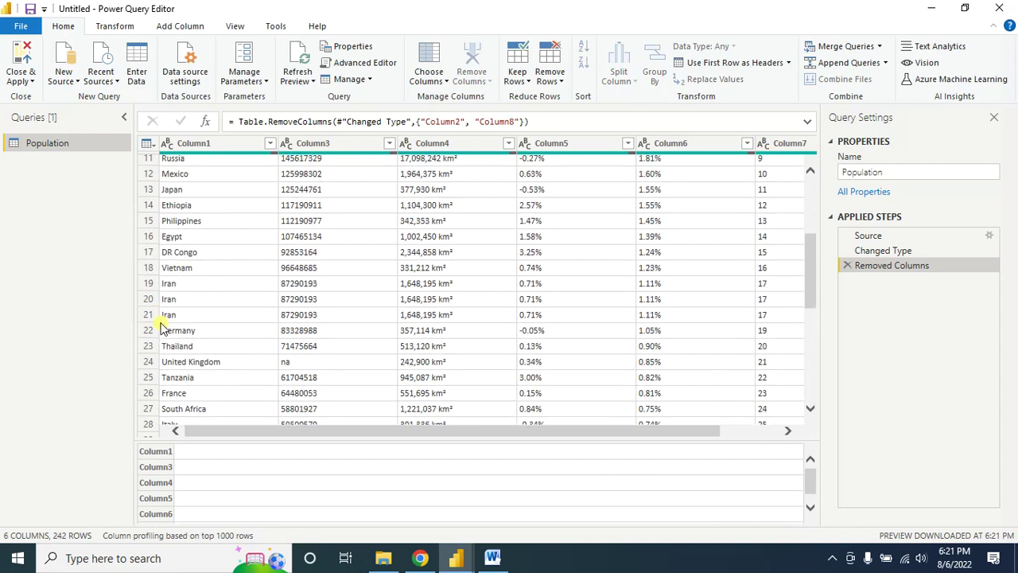
{"action": "scroll", "coordinate": [163, 326], "scroll_direction": "down", "scroll_amount": 8}
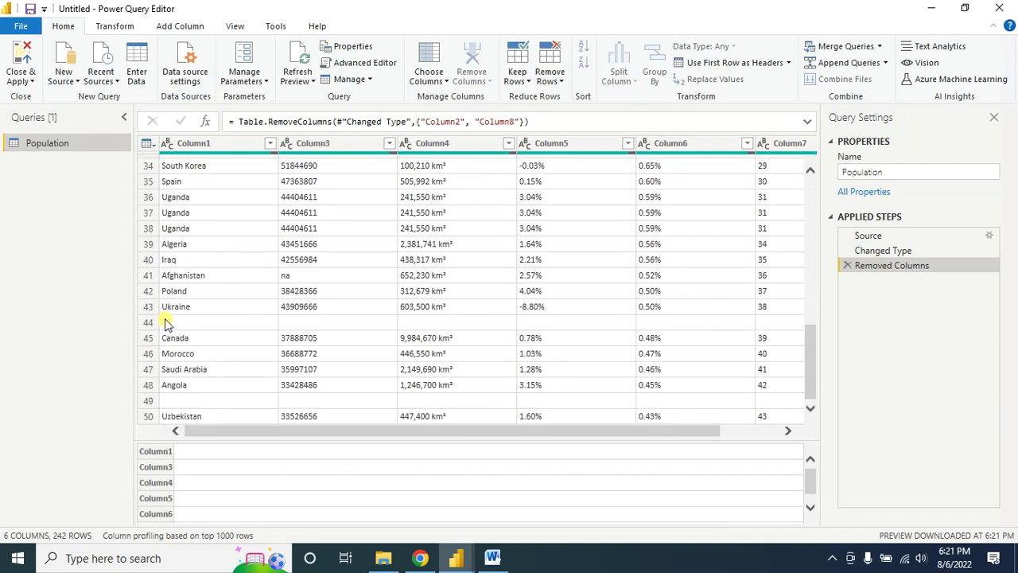
{"action": "left_click", "coordinate": [152, 323]}
{"action": "scroll", "coordinate": [152, 334], "scroll_direction": "down", "scroll_amount": 3}
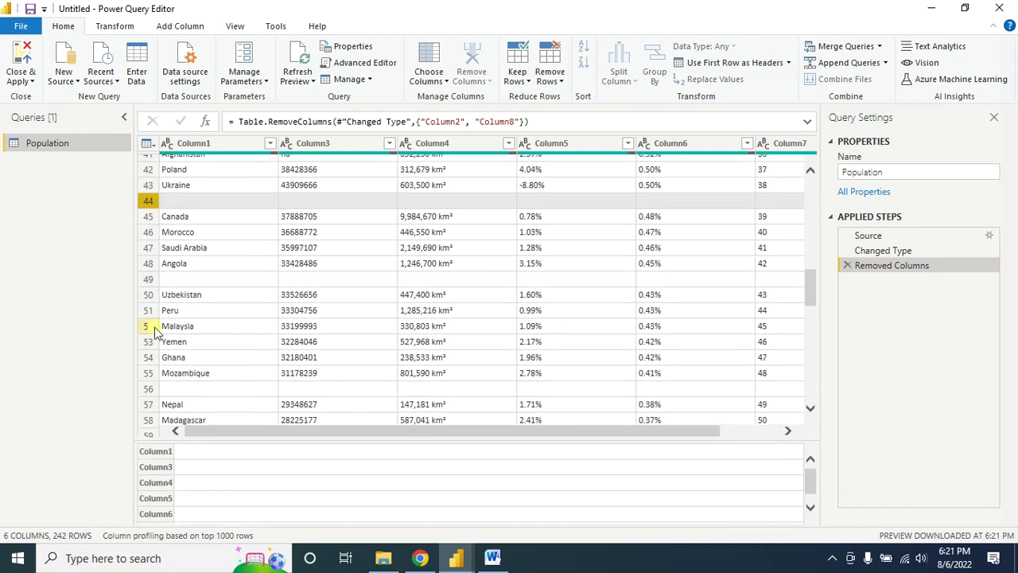
{"action": "left_click", "coordinate": [151, 388]}
{"action": "left_click_drag", "start_coordinate": [342, 440], "coordinate": [615, 442]}
{"action": "scroll", "coordinate": [302, 254], "scroll_direction": "up", "scroll_amount": 9}
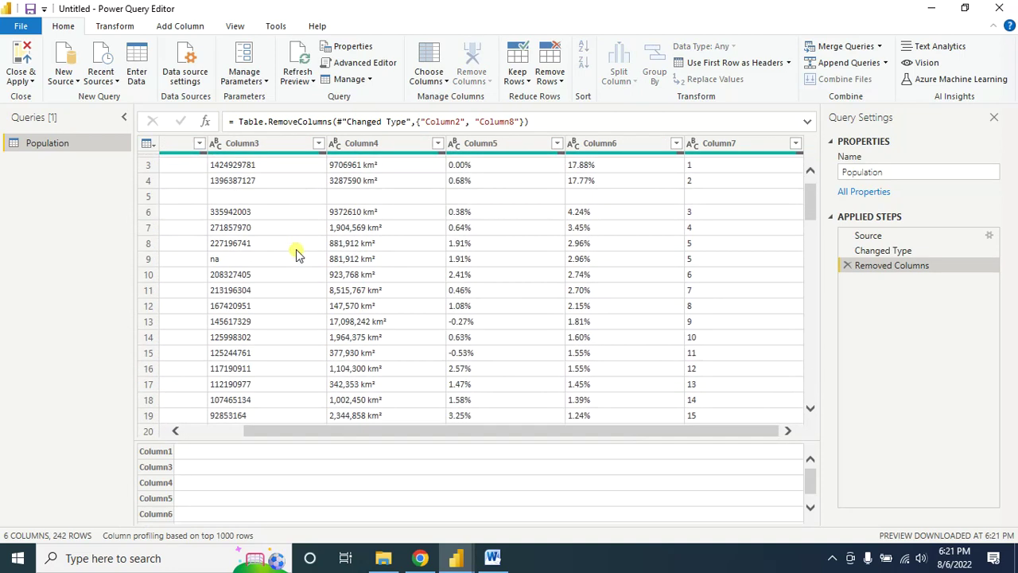
- Remove all blank rows from the Population query and look through the remaining rows
{"action": "left_click", "coordinate": [225, 145]}
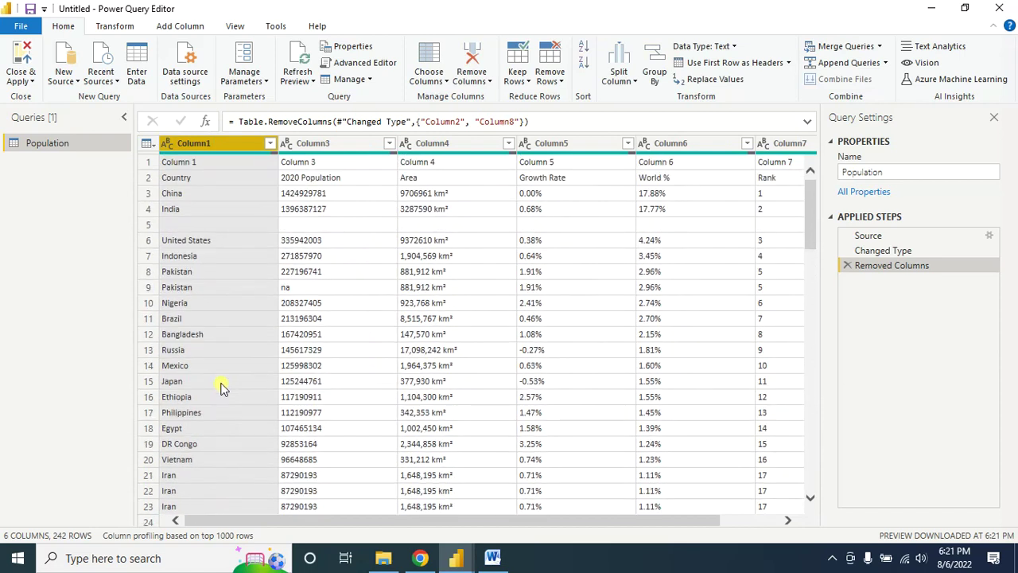
{"action": "left_click", "coordinate": [560, 88]}
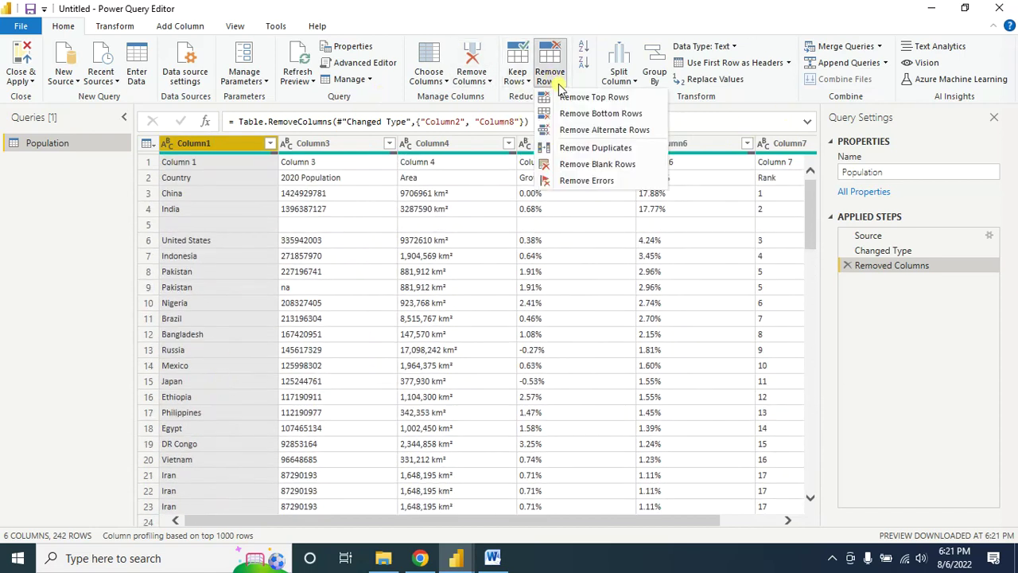
{"action": "left_click", "coordinate": [612, 166]}
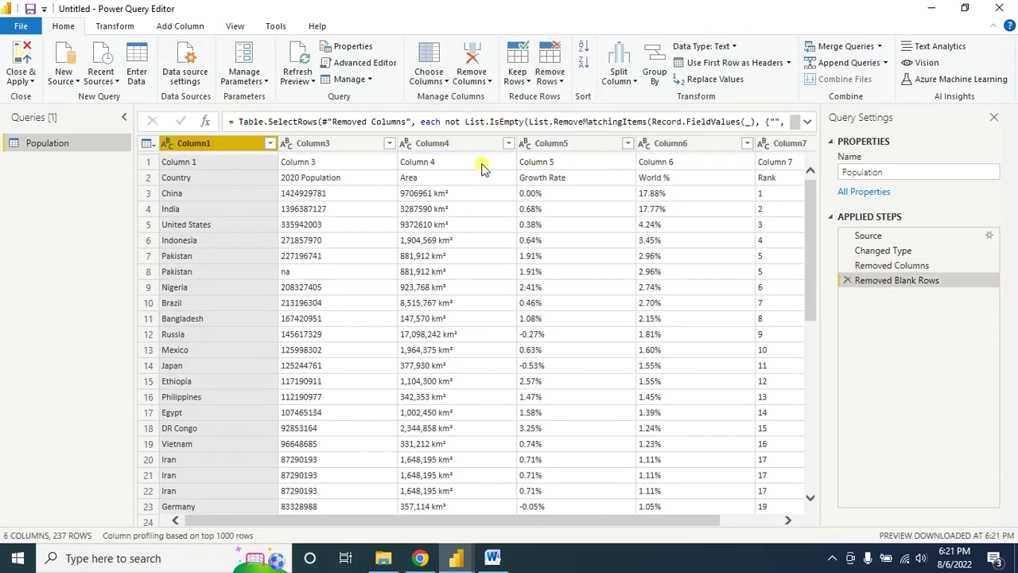
{"action": "scroll", "coordinate": [250, 334], "scroll_direction": "down", "scroll_amount": 7}
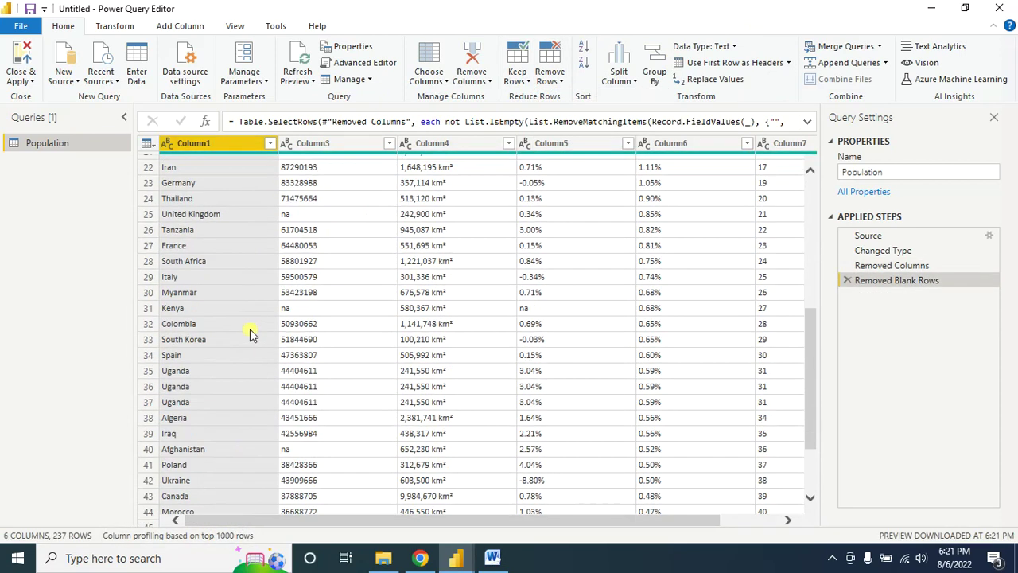
{"action": "scroll", "coordinate": [223, 434], "scroll_direction": "down", "scroll_amount": 2}
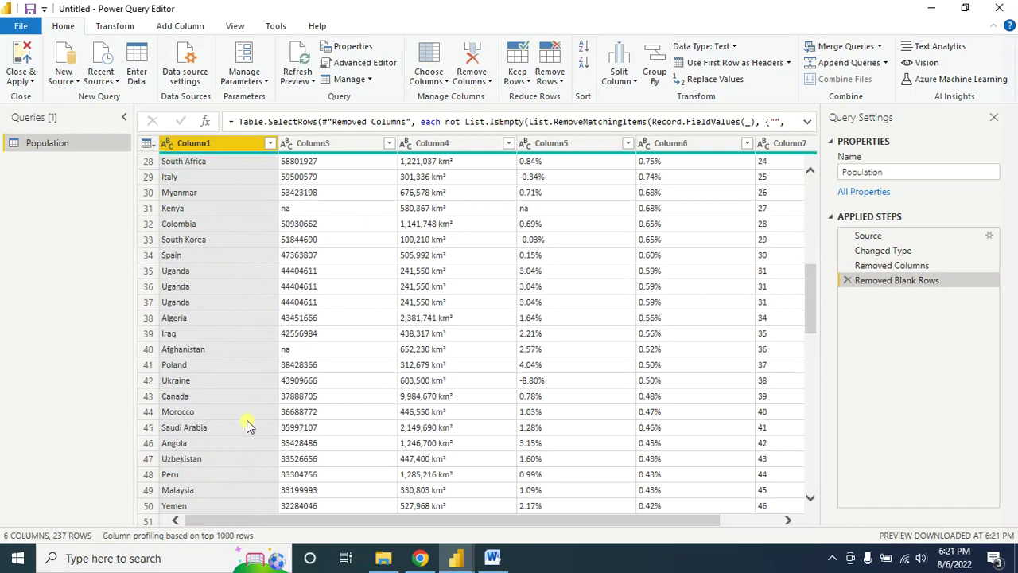
{"action": "scroll", "coordinate": [245, 422], "scroll_direction": "down", "scroll_amount": 7}
{"action": "left_click_drag", "start_coordinate": [811, 353], "coordinate": [827, 171]}
- Switch to the Word outline to highlight the Make row as Header topic, and return to Power Query Editor
{"action": "left_click", "coordinate": [491, 560]}
{"action": "left_click", "coordinate": [366, 381]}
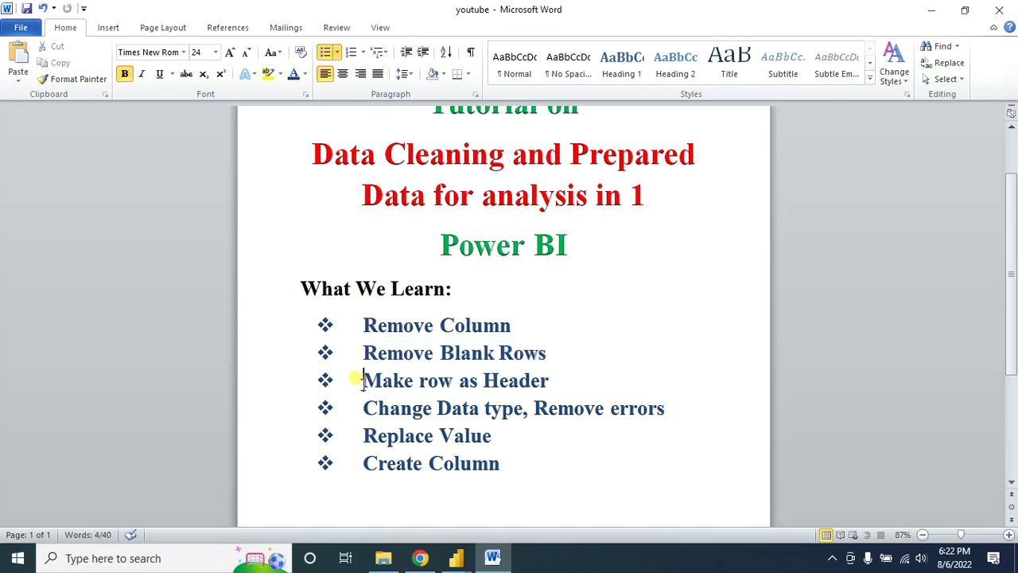
{"action": "left_click_drag", "start_coordinate": [366, 382], "coordinate": [556, 382]}
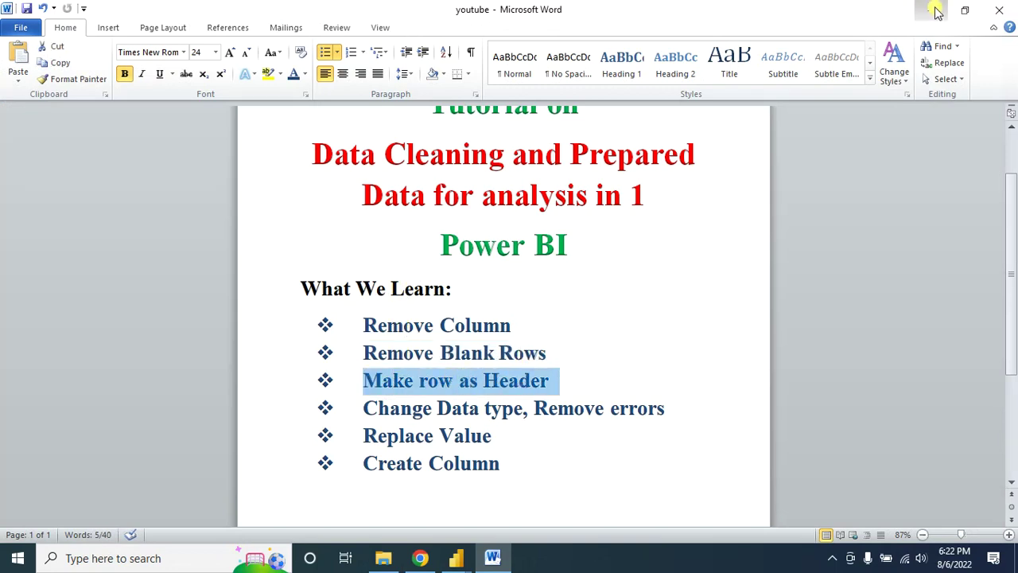
{"action": "left_click", "coordinate": [932, 10]}
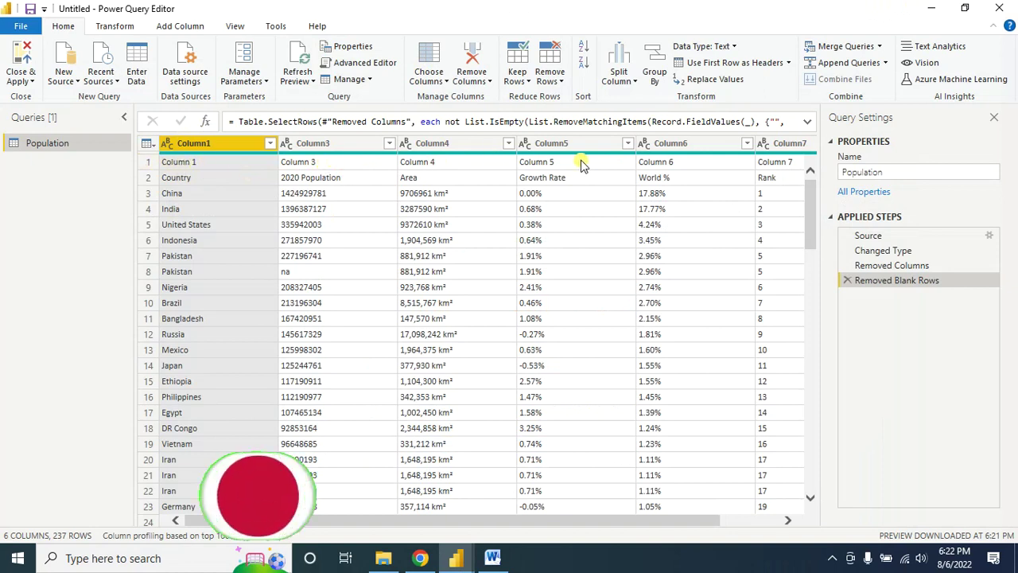
- Filter Column1 to exclude the value "Column 1", searching the filter values for "column 1"
{"action": "left_click", "coordinate": [149, 162]}
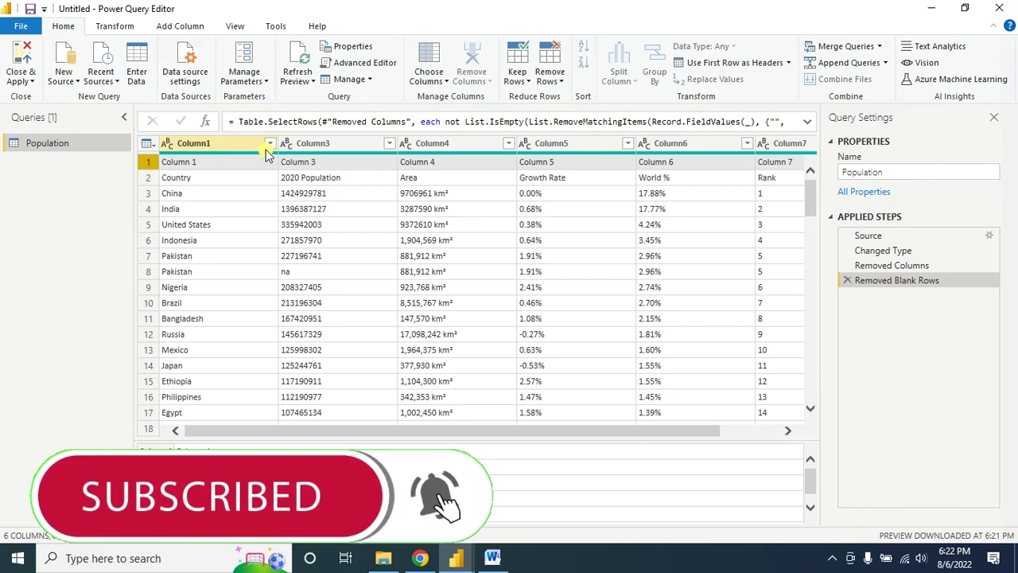
{"action": "left_click", "coordinate": [270, 143]}
{"action": "left_click", "coordinate": [82, 268]}
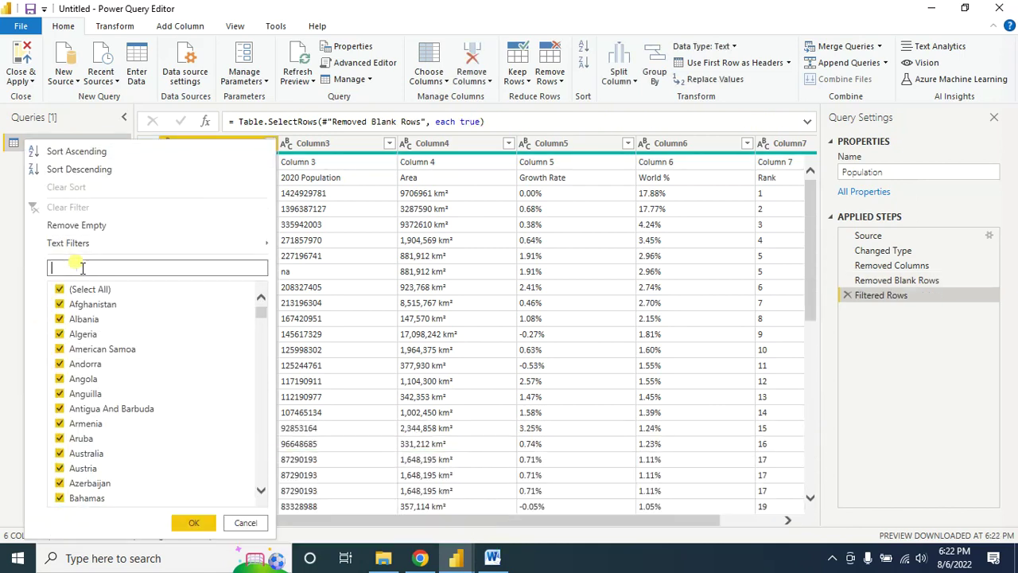
{"action": "type", "text": "col"}
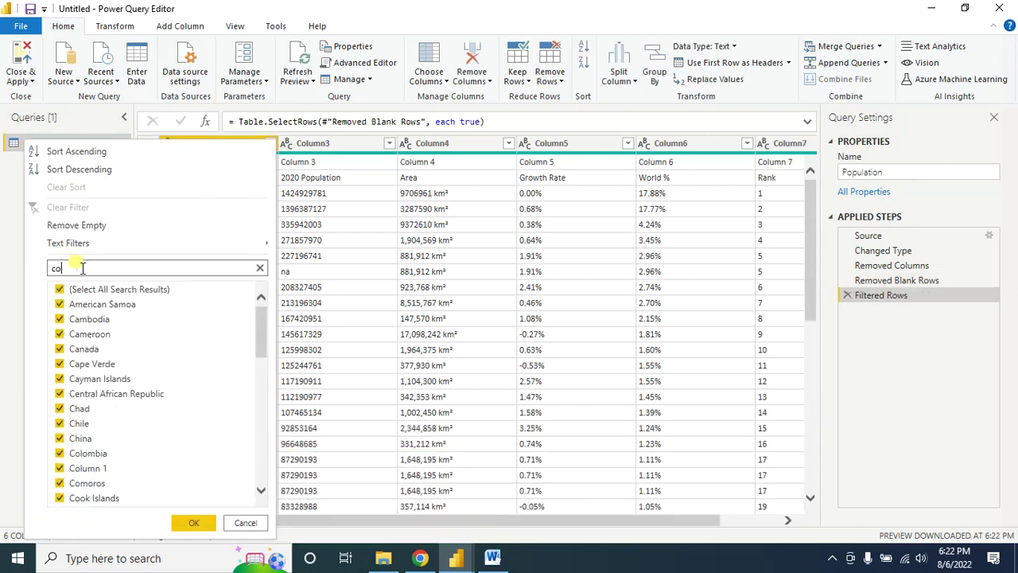
{"action": "type", "text": "umn 1"}
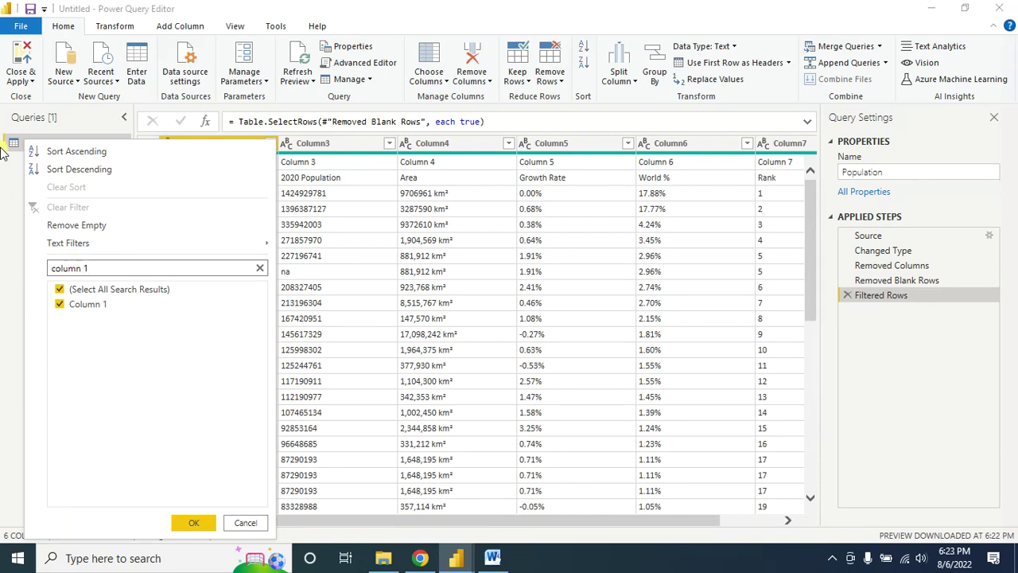
{"action": "left_click", "coordinate": [60, 307]}
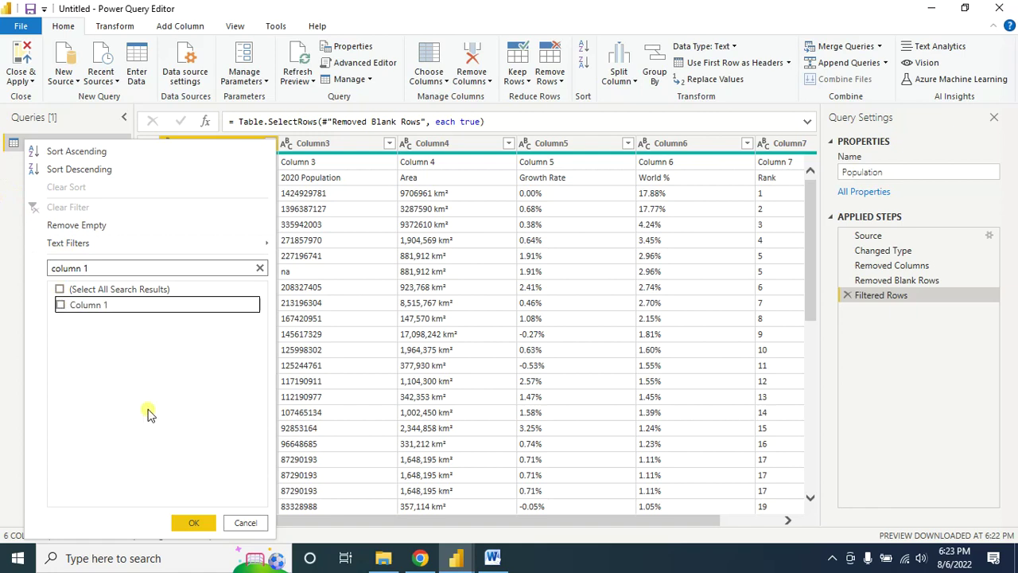
{"action": "left_click", "coordinate": [194, 522]}
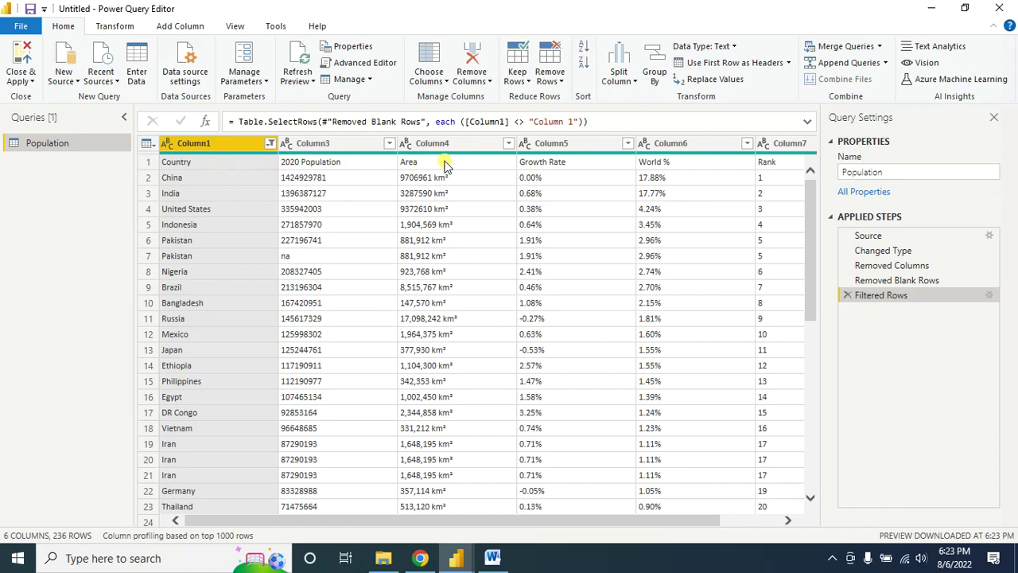
- Promote the first row of the Population query, starting with Country, to column headers
{"action": "left_click", "coordinate": [150, 163]}
{"action": "left_click", "coordinate": [706, 67]}
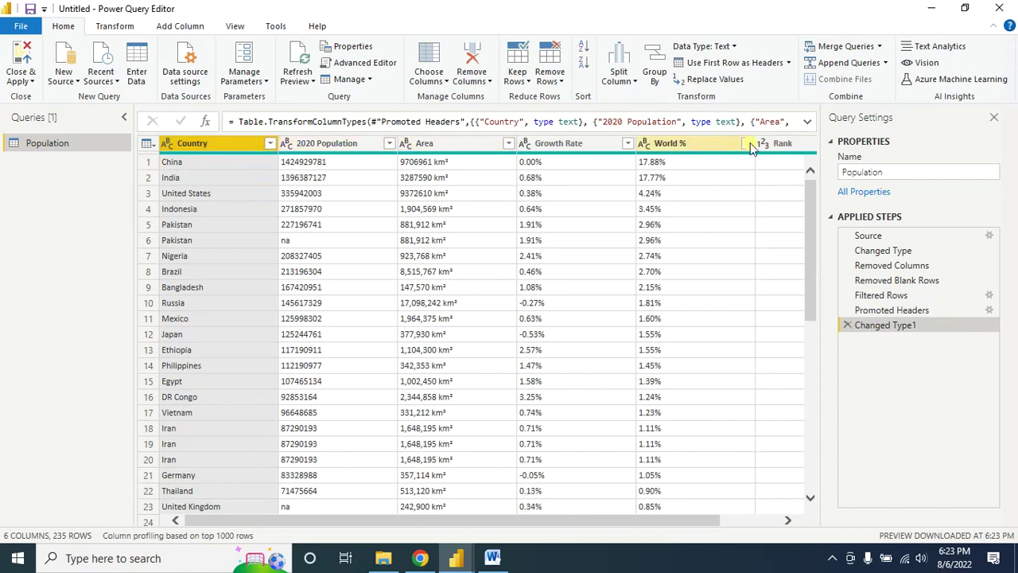
- Switch to the Word outline to highlight the Change Data type, Remove errors topic, and return to Power Query Editor
{"action": "left_click", "coordinate": [493, 557]}
{"action": "left_click_drag", "start_coordinate": [362, 408], "coordinate": [681, 413]}
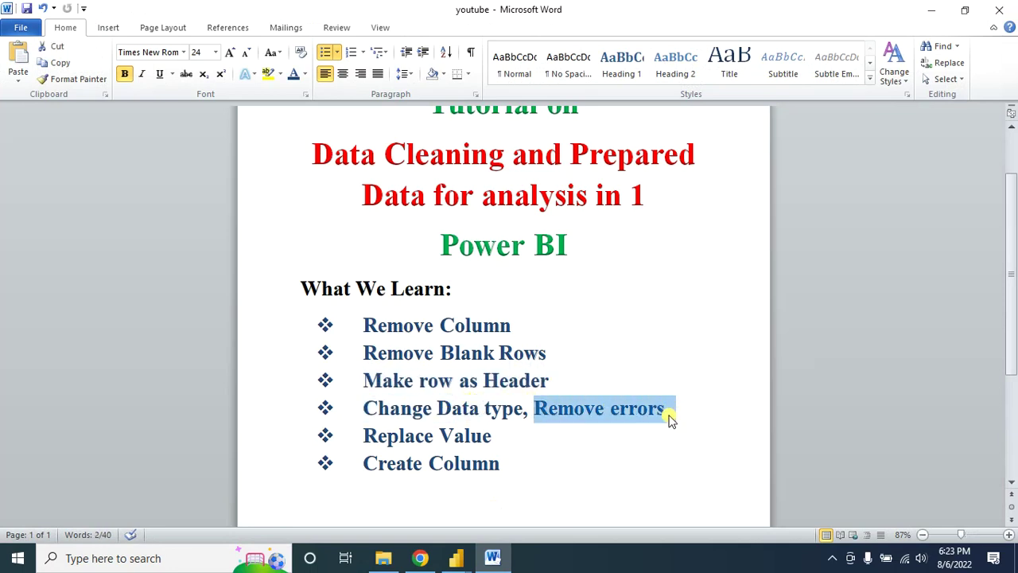
{"action": "left_click", "coordinate": [932, 9]}
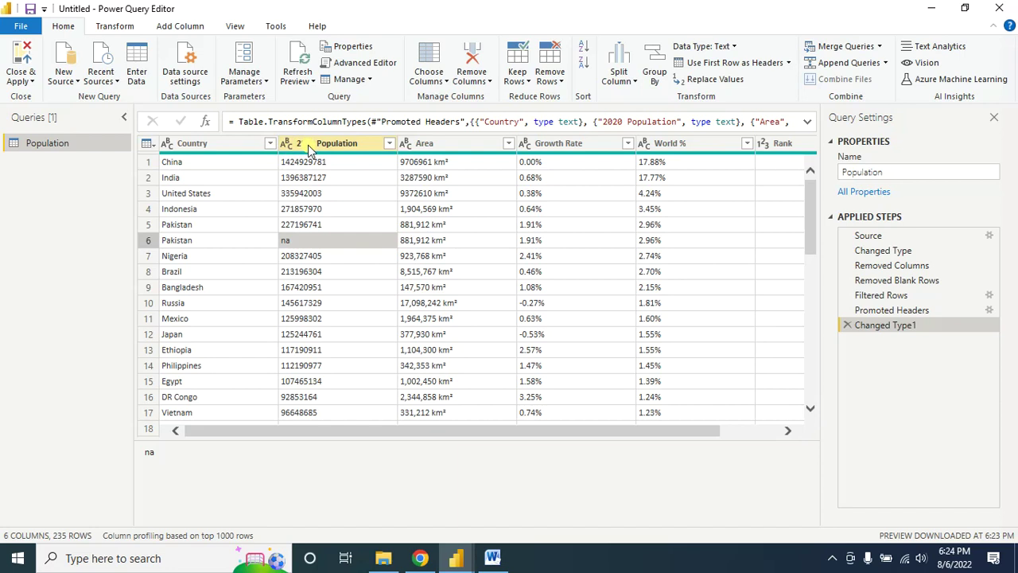
- Change the 2020 Population column to Whole Number, replacing the current conversion, and inspect the details of the row 6 cell
{"action": "left_click", "coordinate": [287, 145]}
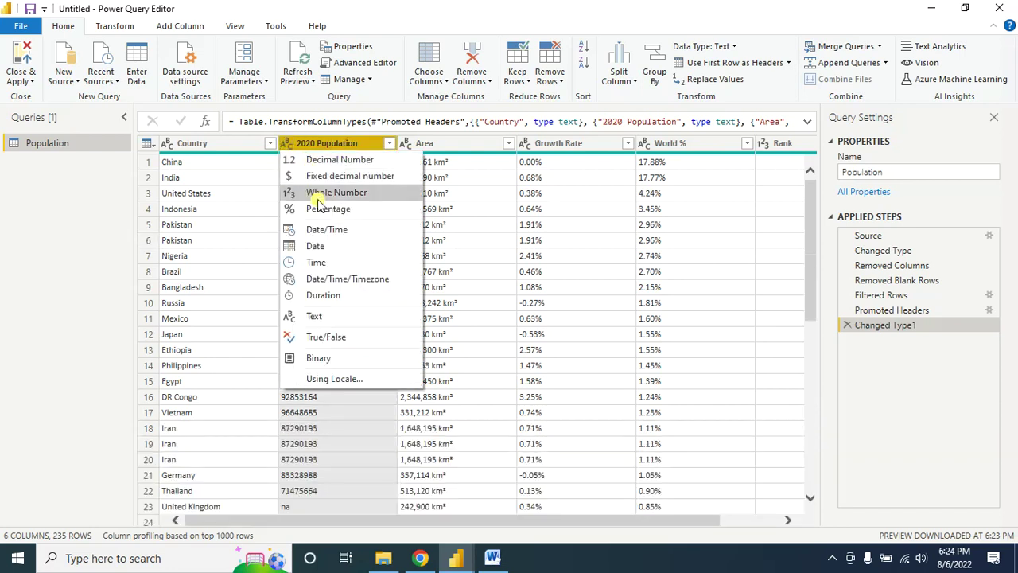
{"action": "left_click", "coordinate": [329, 193]}
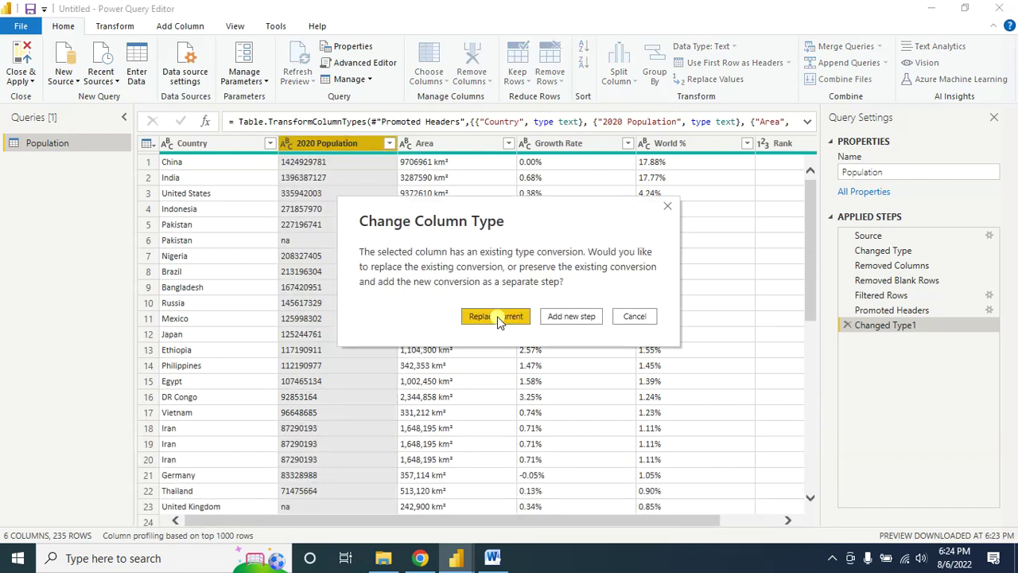
{"action": "left_click", "coordinate": [498, 317]}
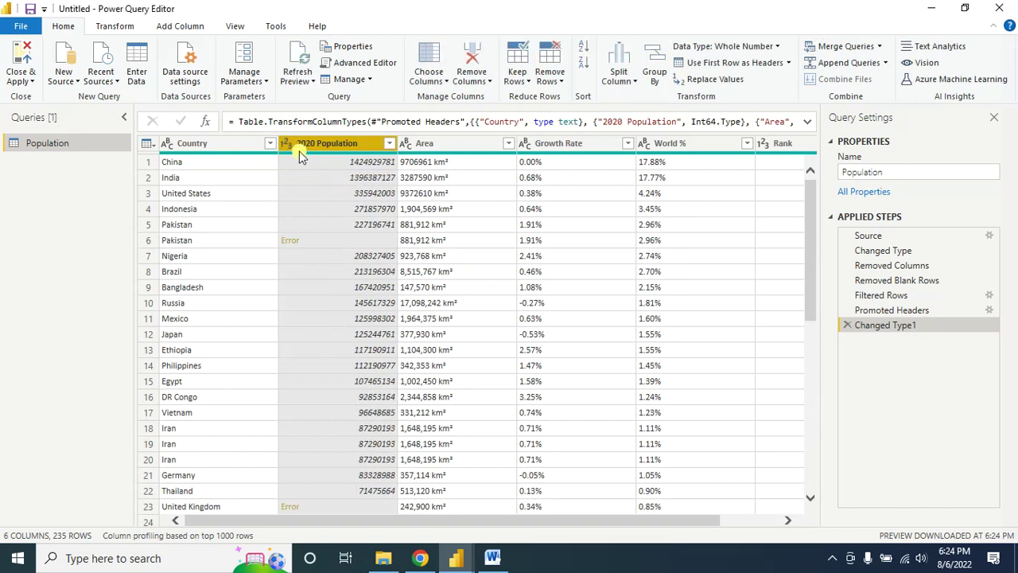
{"action": "left_click", "coordinate": [315, 247]}
{"action": "scroll", "coordinate": [405, 234], "scroll_direction": "down", "scroll_amount": 1}
{"action": "scroll", "coordinate": [408, 243], "scroll_direction": "up", "scroll_amount": 1}
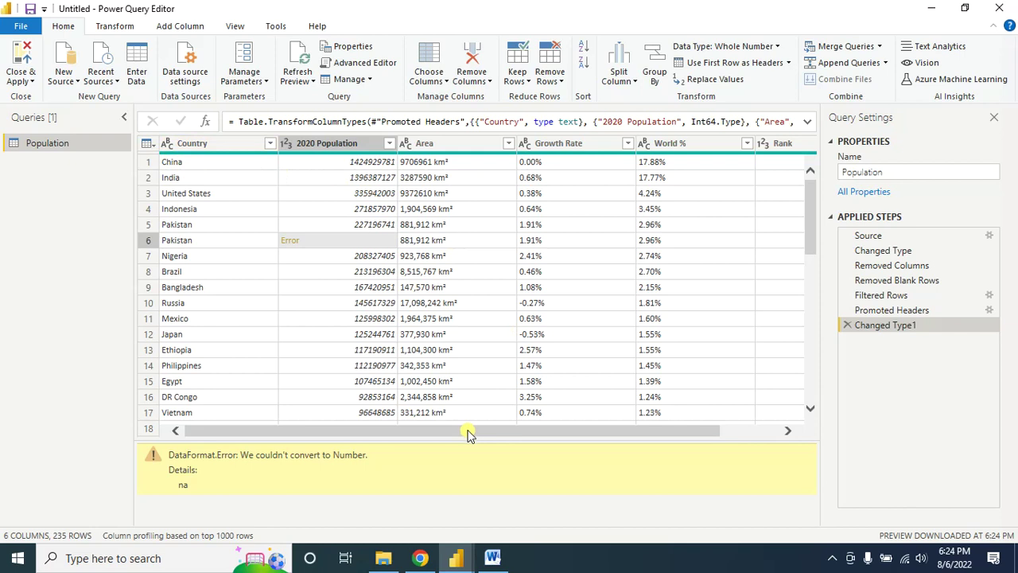
- Change the Growth Rate column's data type to Percentage, replacing the current conversion
{"action": "left_click_drag", "start_coordinate": [471, 431], "coordinate": [548, 430]}
{"action": "left_click", "coordinate": [471, 151]}
{"action": "left_click", "coordinate": [458, 149]}
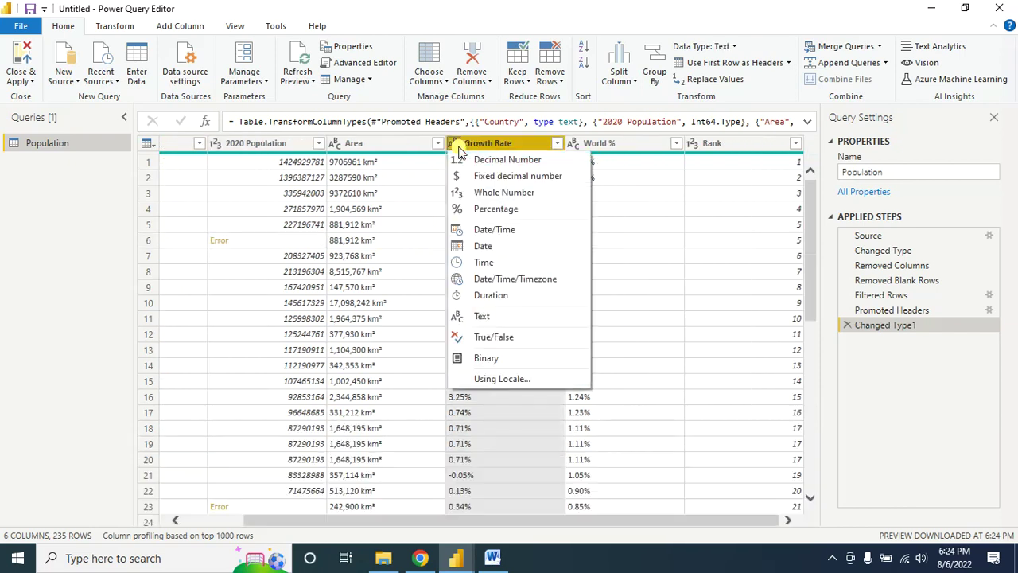
{"action": "left_click", "coordinate": [501, 209]}
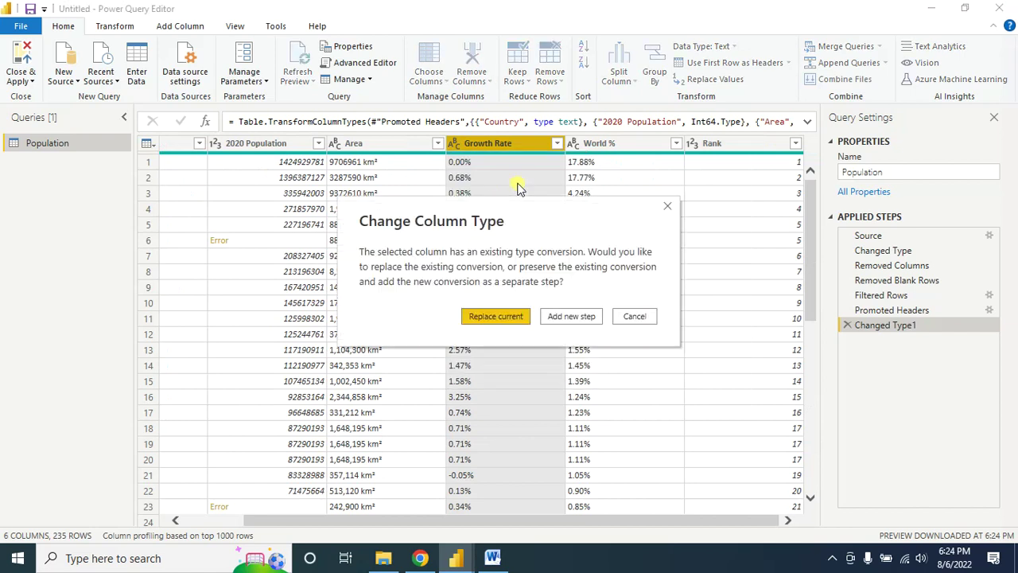
{"action": "left_click", "coordinate": [479, 318]}
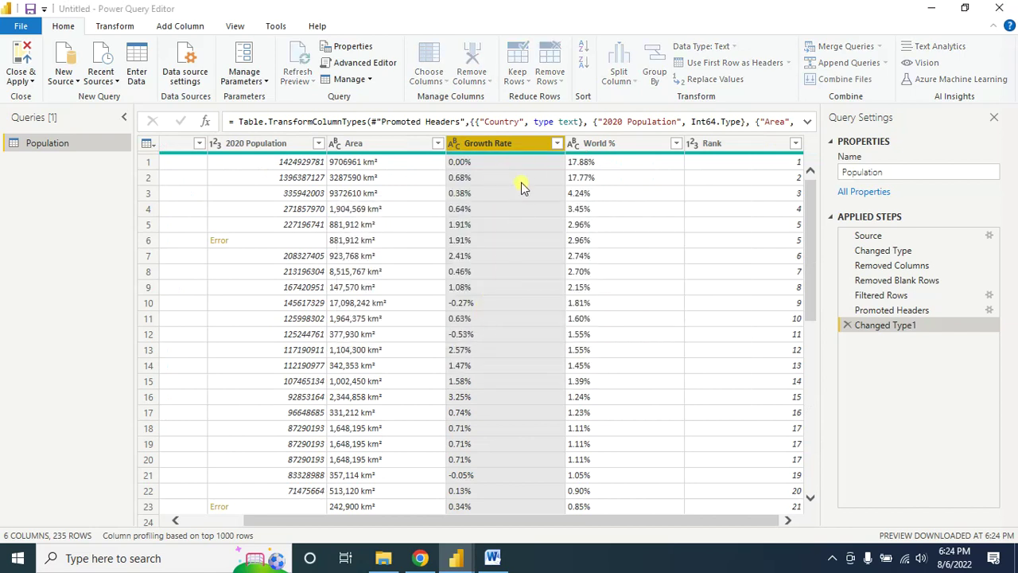
- Change the World % column's data type to Percentage, replacing the current conversion
{"action": "left_click", "coordinate": [573, 147]}
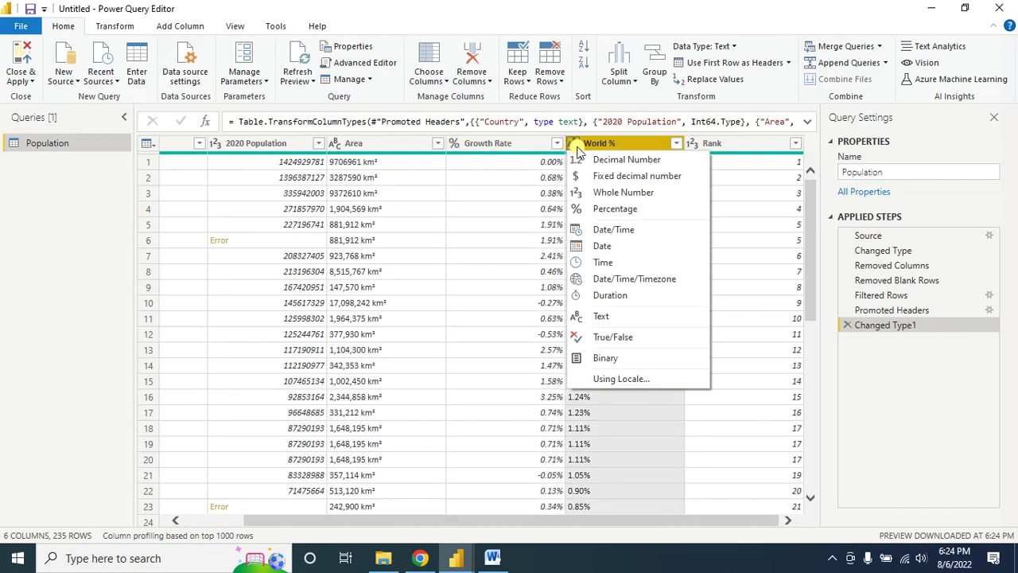
{"action": "left_click", "coordinate": [604, 150]}
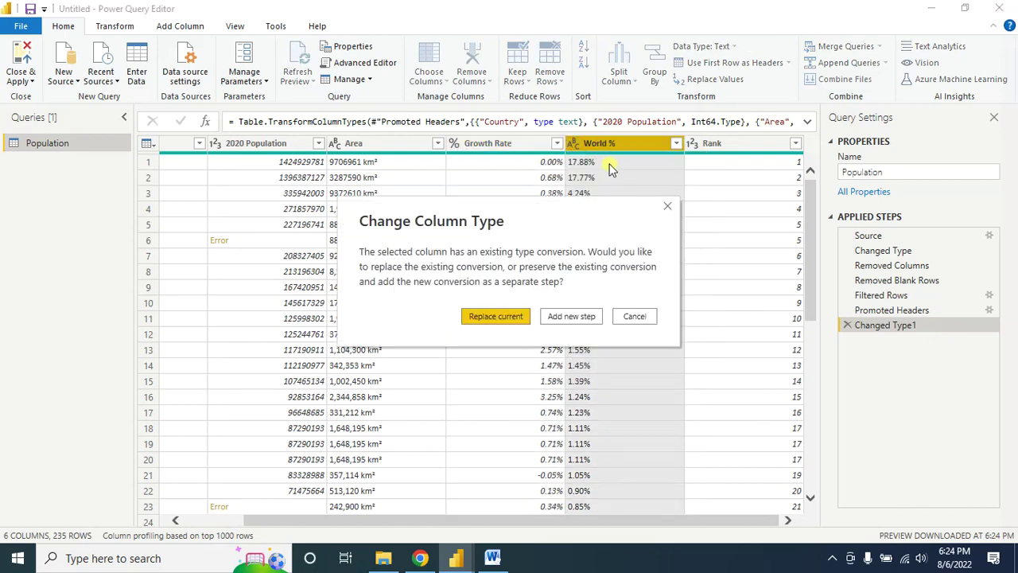
{"action": "left_click", "coordinate": [501, 318]}
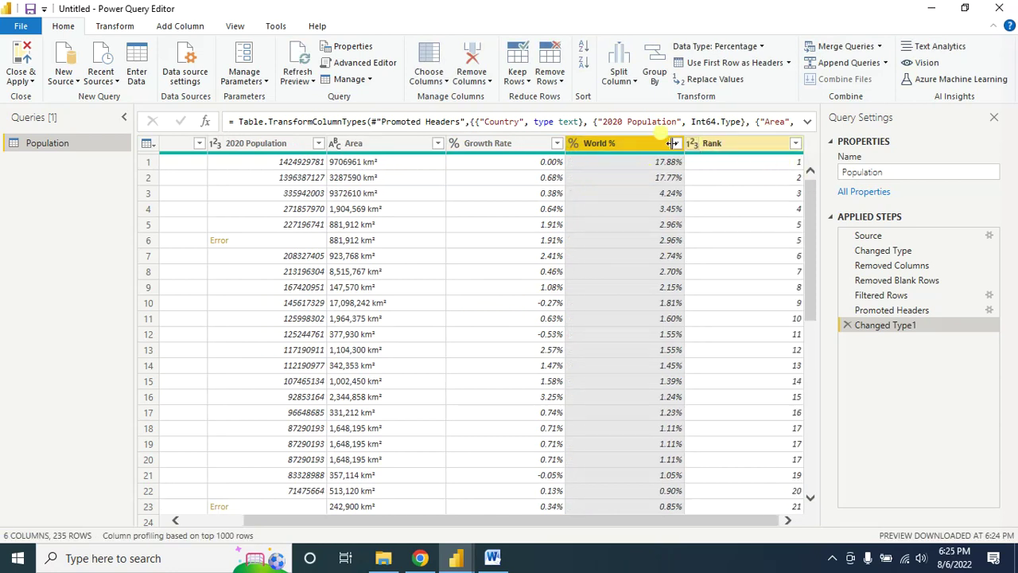
- Look through the rows for error cells and remove the rows with errors in the 2020 Population column
{"action": "left_click_drag", "start_coordinate": [443, 525], "coordinate": [365, 525]}
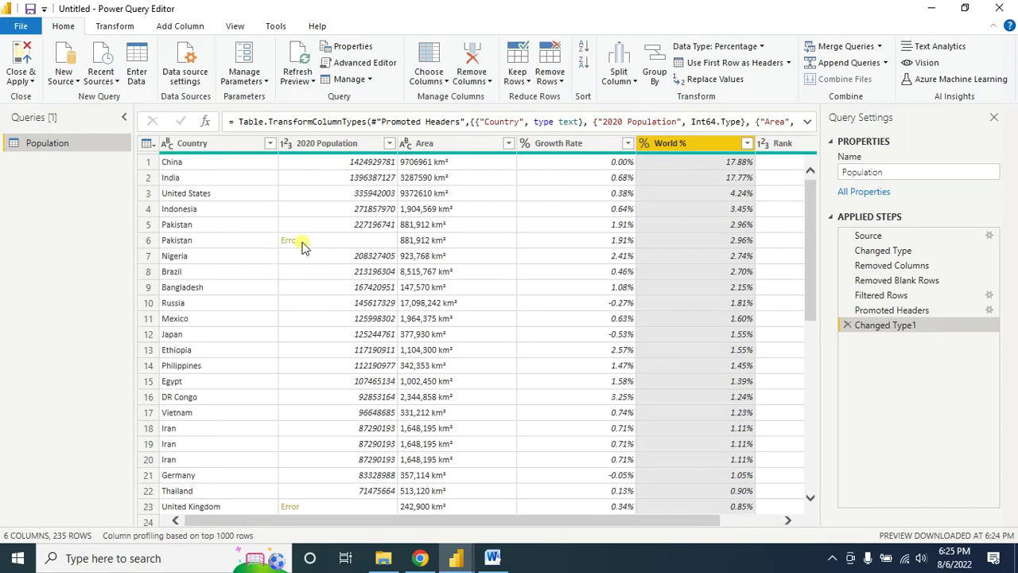
{"action": "scroll", "coordinate": [346, 324], "scroll_direction": "down", "scroll_amount": 4}
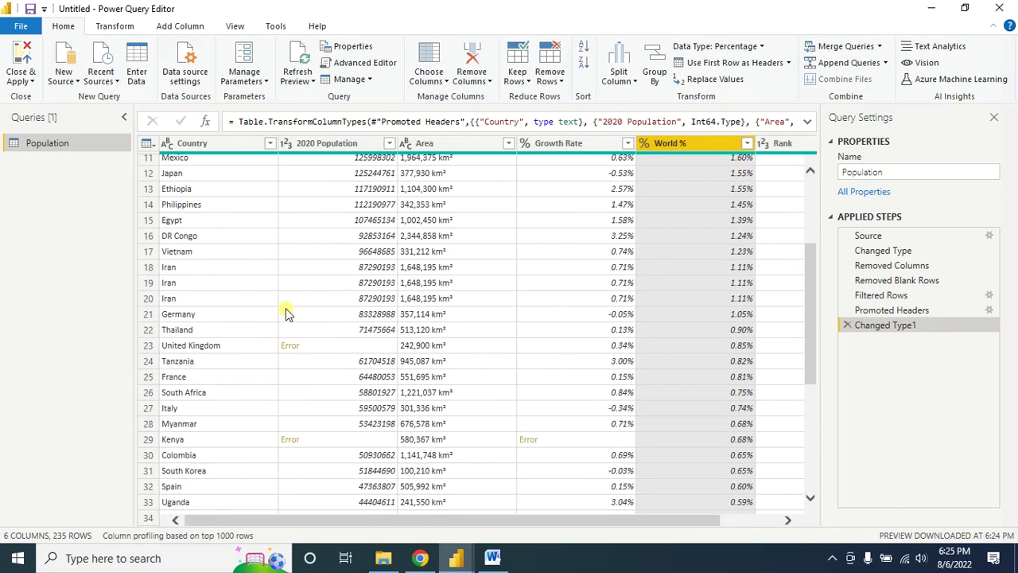
{"action": "scroll", "coordinate": [316, 225], "scroll_direction": "down", "scroll_amount": 3}
{"action": "scroll", "coordinate": [332, 257], "scroll_direction": "up", "scroll_amount": 6}
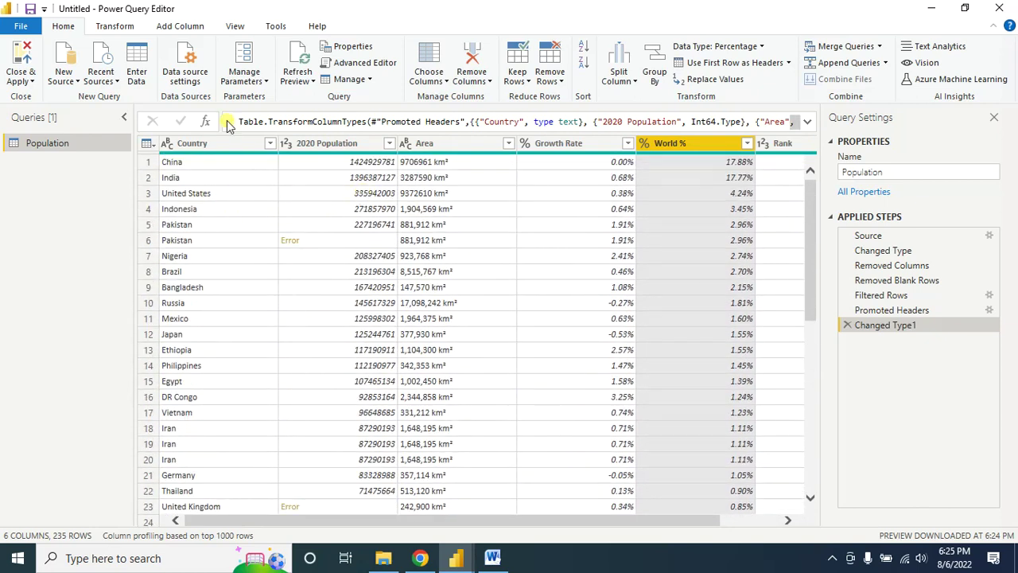
{"action": "left_click", "coordinate": [321, 143]}
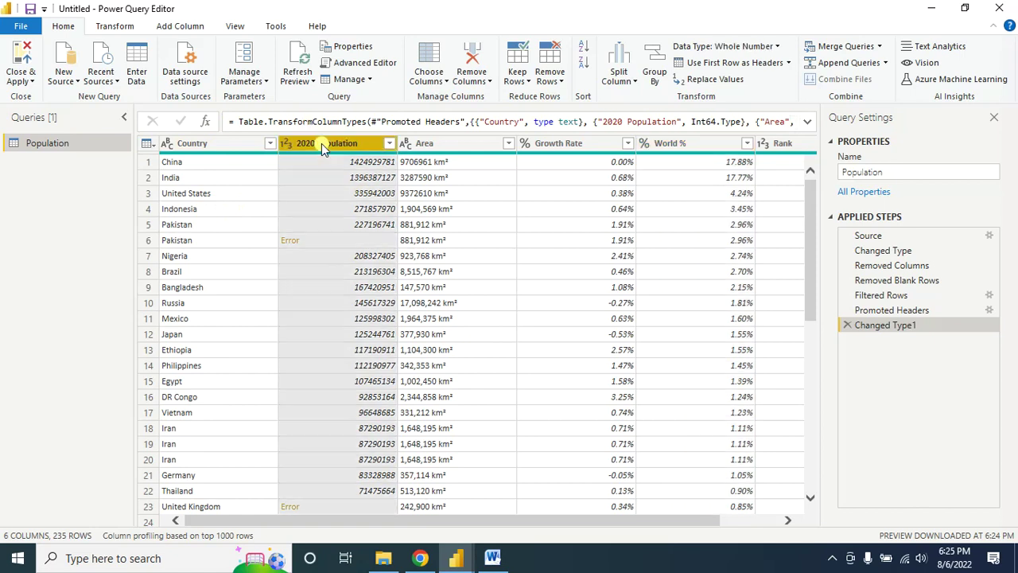
{"action": "left_click", "coordinate": [552, 78]}
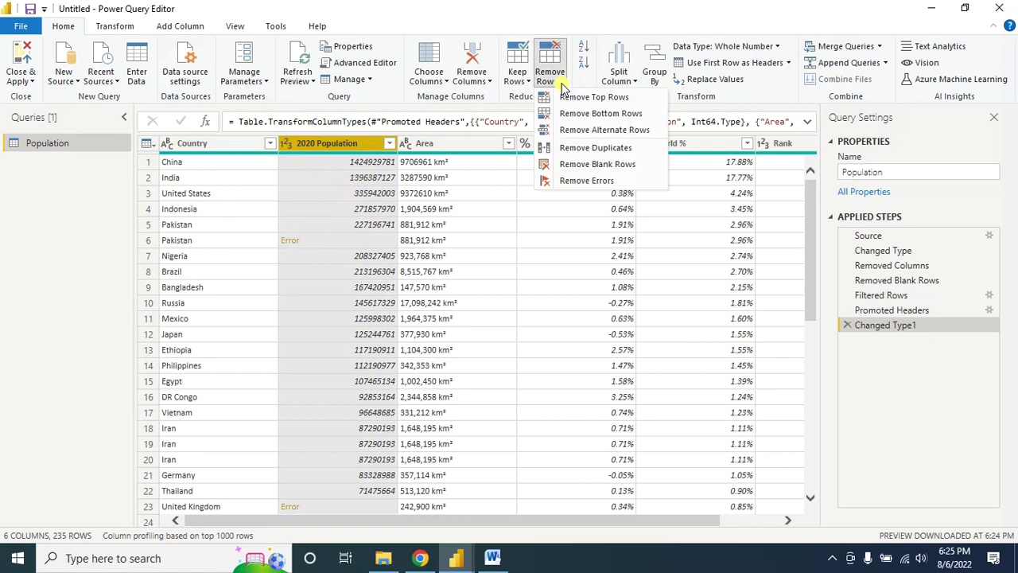
{"action": "left_click", "coordinate": [586, 181]}
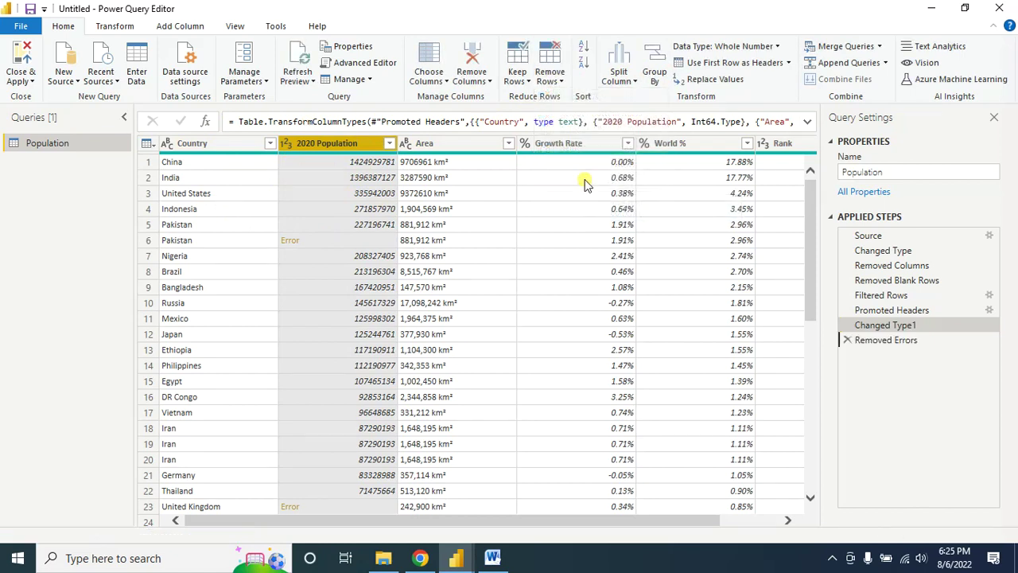
- Check the remaining rows for errors and remove the rows with errors in the World % column
{"action": "scroll", "coordinate": [350, 418], "scroll_direction": "down", "scroll_amount": 2}
{"action": "scroll", "coordinate": [350, 417], "scroll_direction": "down", "scroll_amount": 15}
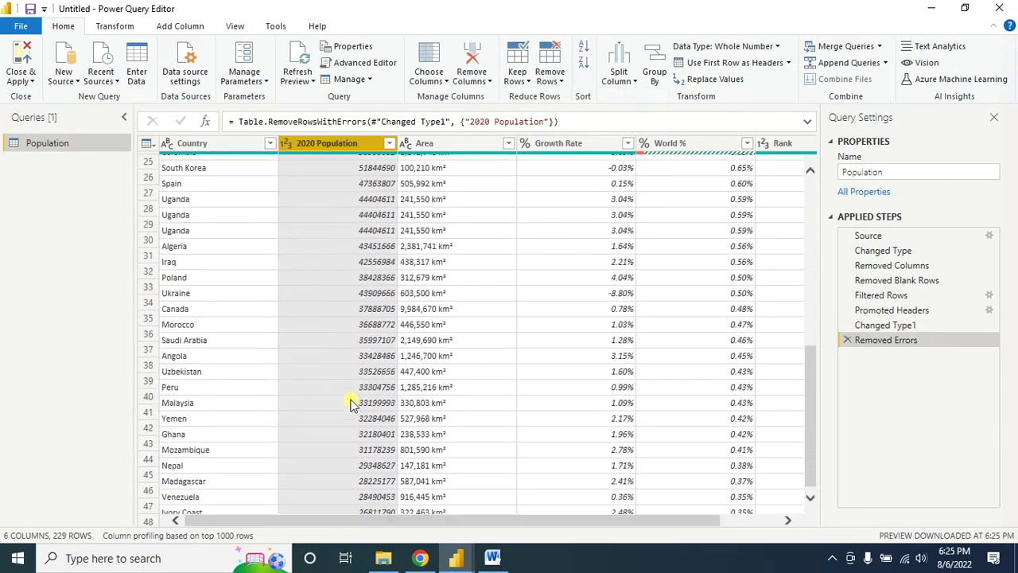
{"action": "scroll", "coordinate": [352, 403], "scroll_direction": "down", "scroll_amount": 10}
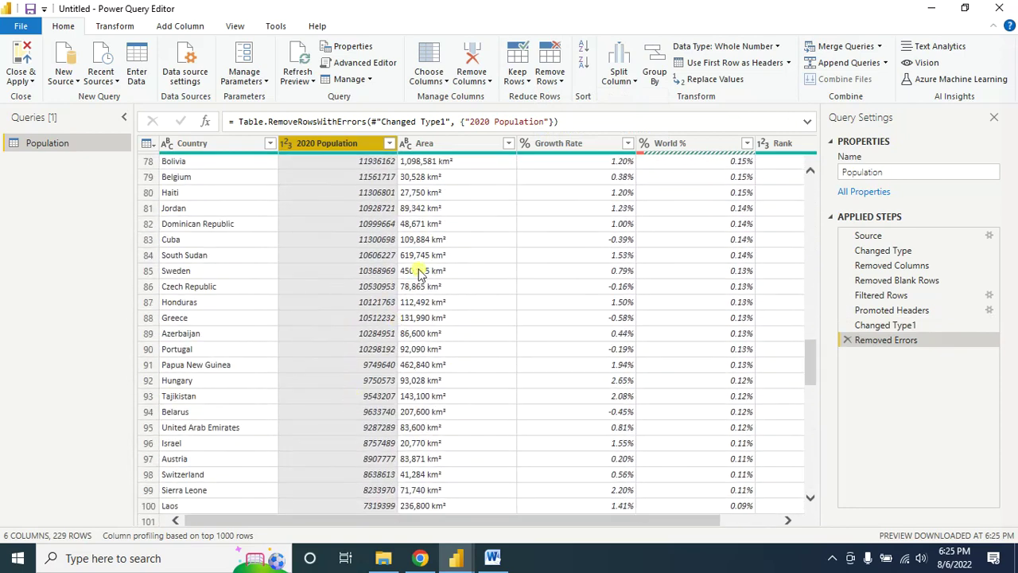
{"action": "scroll", "coordinate": [353, 374], "scroll_direction": "down", "scroll_amount": 16}
{"action": "left_click", "coordinate": [614, 143]}
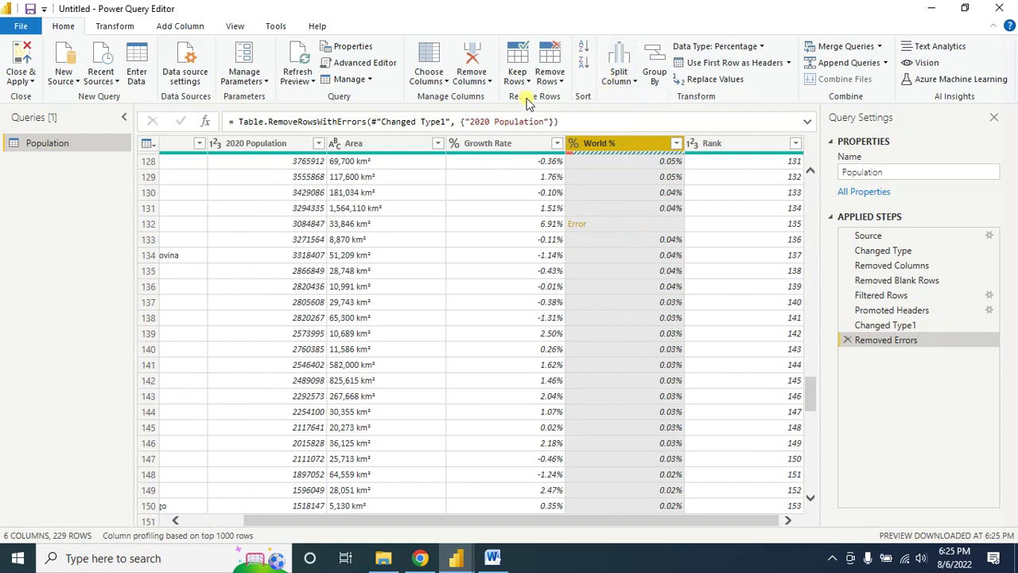
{"action": "left_click", "coordinate": [557, 82]}
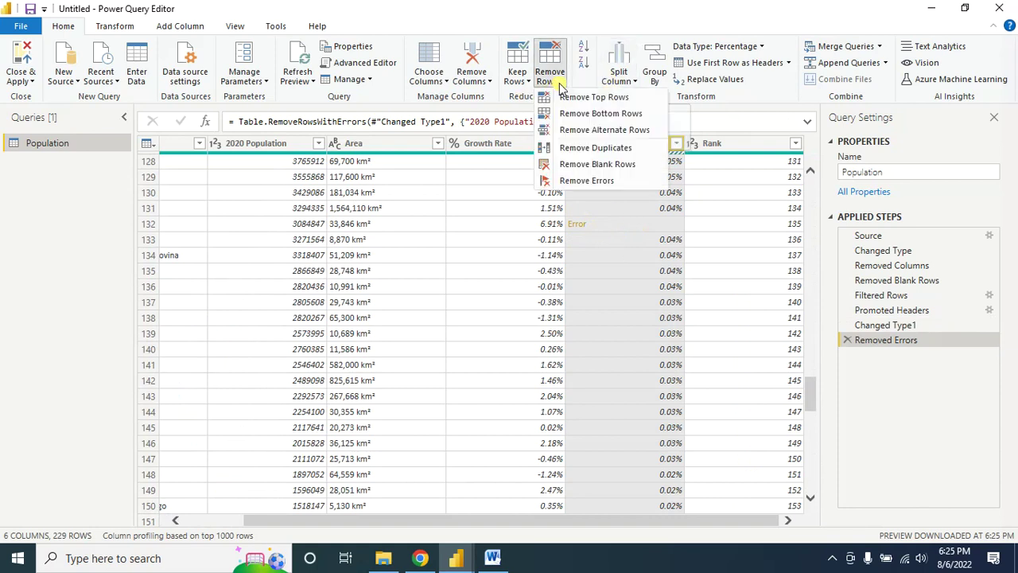
{"action": "left_click", "coordinate": [580, 182]}
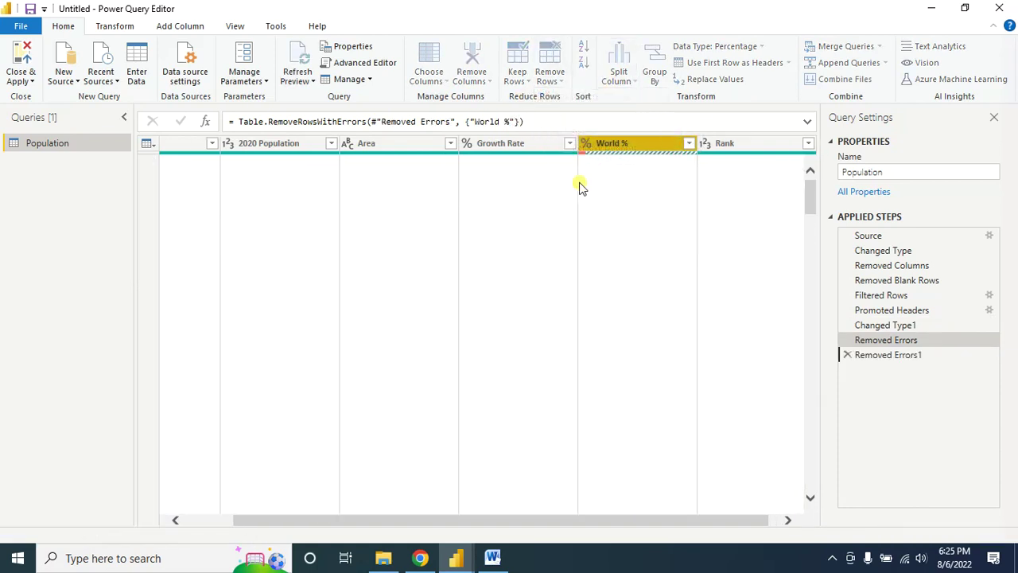
- Look through all columns and rows of the Population table for leftover errors
{"action": "left_click_drag", "start_coordinate": [528, 522], "coordinate": [374, 523]}
{"action": "scroll", "coordinate": [434, 386], "scroll_direction": "down", "scroll_amount": 20}
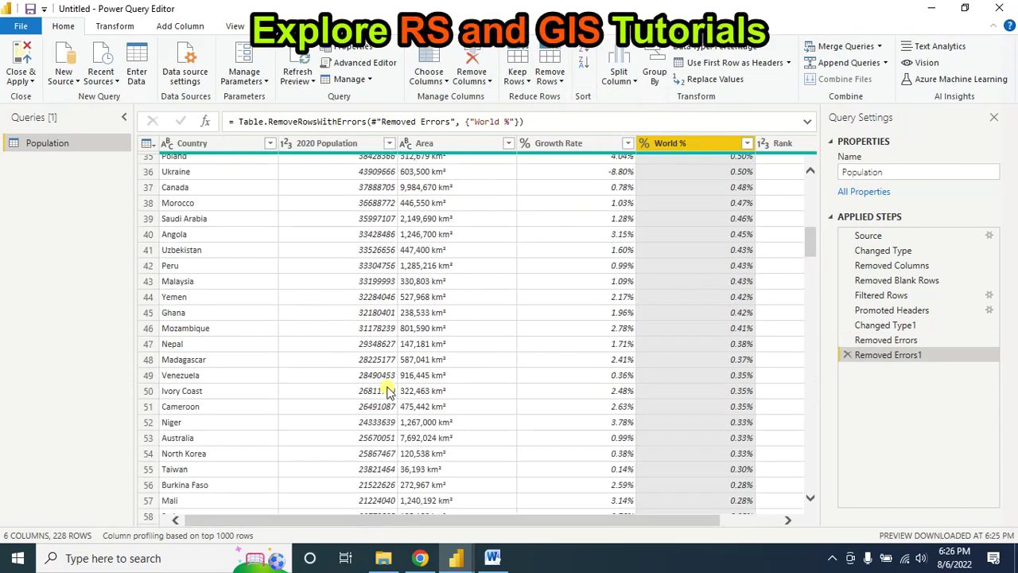
{"action": "scroll", "coordinate": [386, 381], "scroll_direction": "down", "scroll_amount": 12}
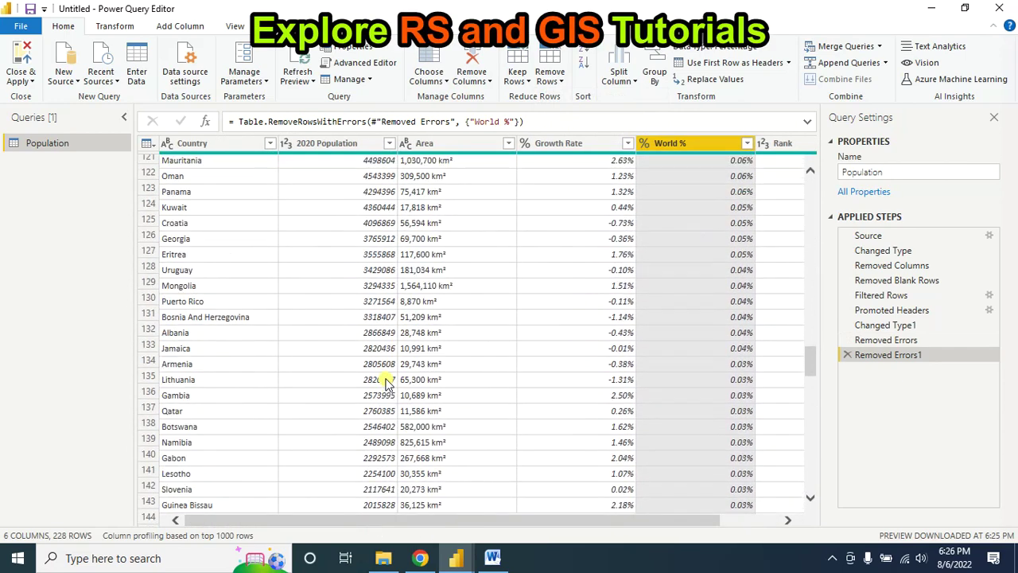
{"action": "scroll", "coordinate": [493, 477], "scroll_direction": "up", "scroll_amount": 12}
{"action": "scroll", "coordinate": [442, 417], "scroll_direction": "up", "scroll_amount": 10}
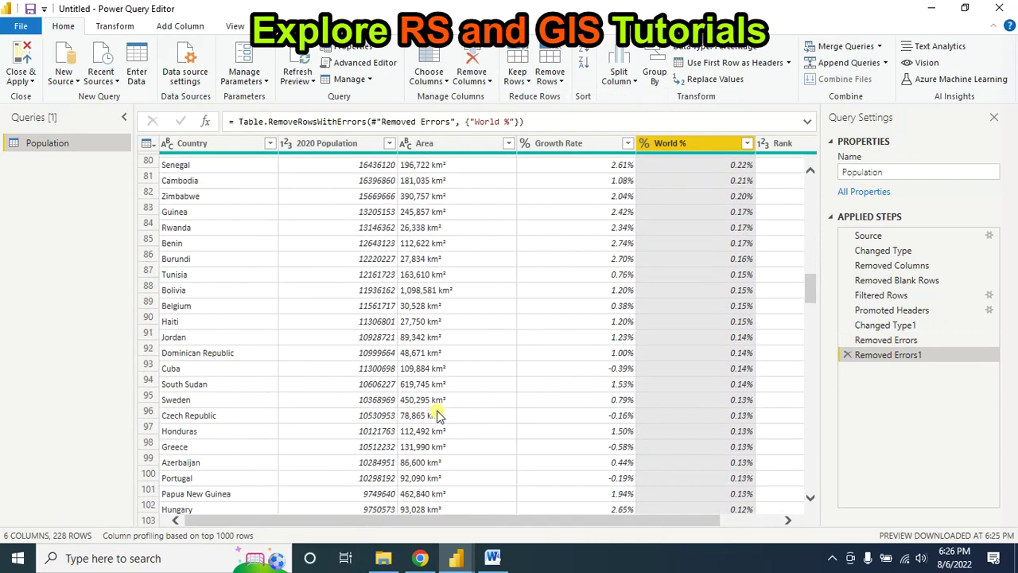
- Switch to the Word outline to highlight the Replace Value topic, and return to Power Query Editor
{"action": "key", "text": "alt+Tab"}
{"action": "left_click_drag", "start_coordinate": [358, 436], "coordinate": [466, 432]}
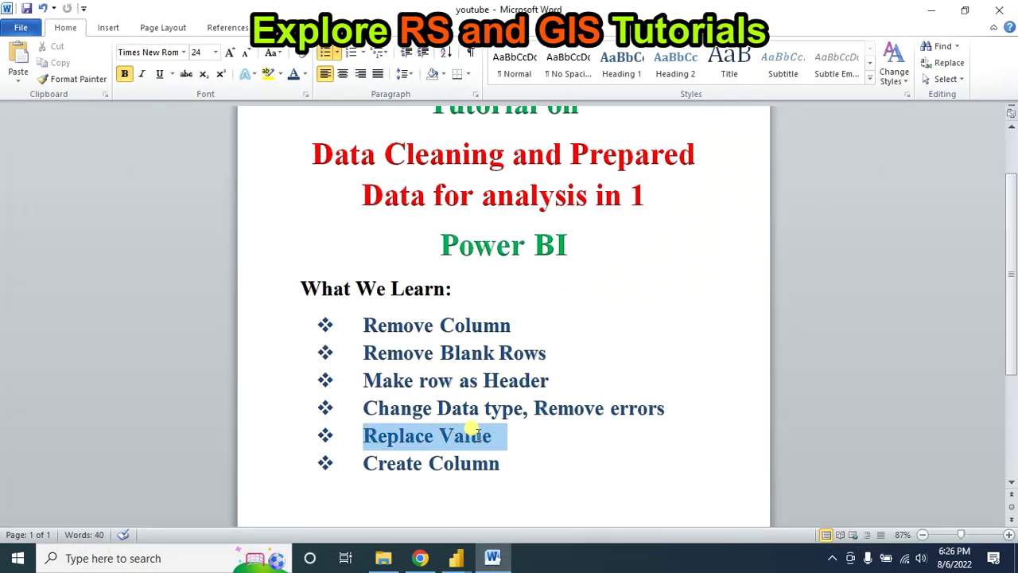
{"action": "left_click", "coordinate": [930, 9]}
- Replace the text "km" with "-" in the Area column using Replace Values
{"action": "scroll", "coordinate": [485, 262], "scroll_direction": "up", "scroll_amount": 6}
{"action": "scroll", "coordinate": [467, 247], "scroll_direction": "up", "scroll_amount": 10}
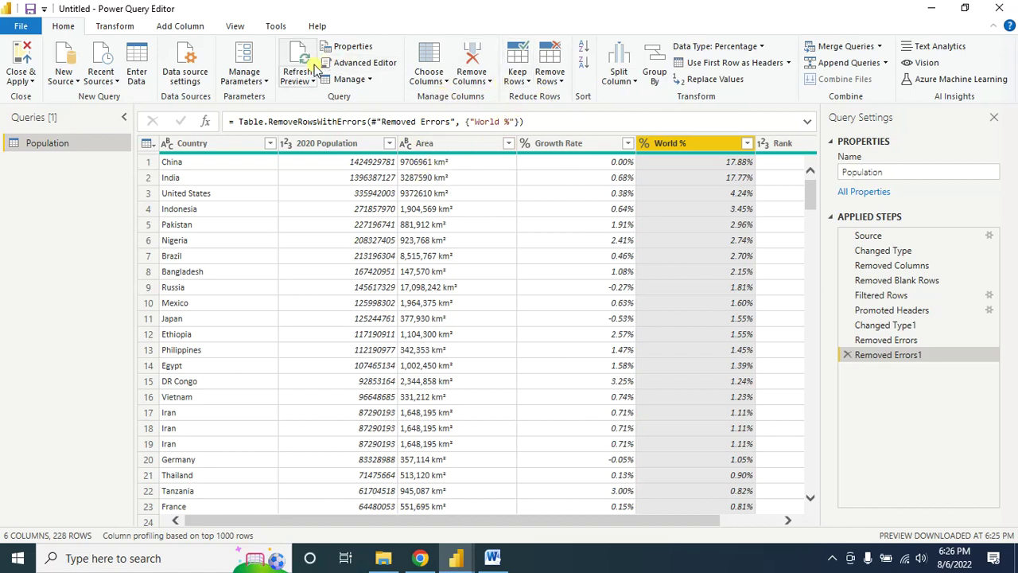
{"action": "left_click", "coordinate": [116, 26]}
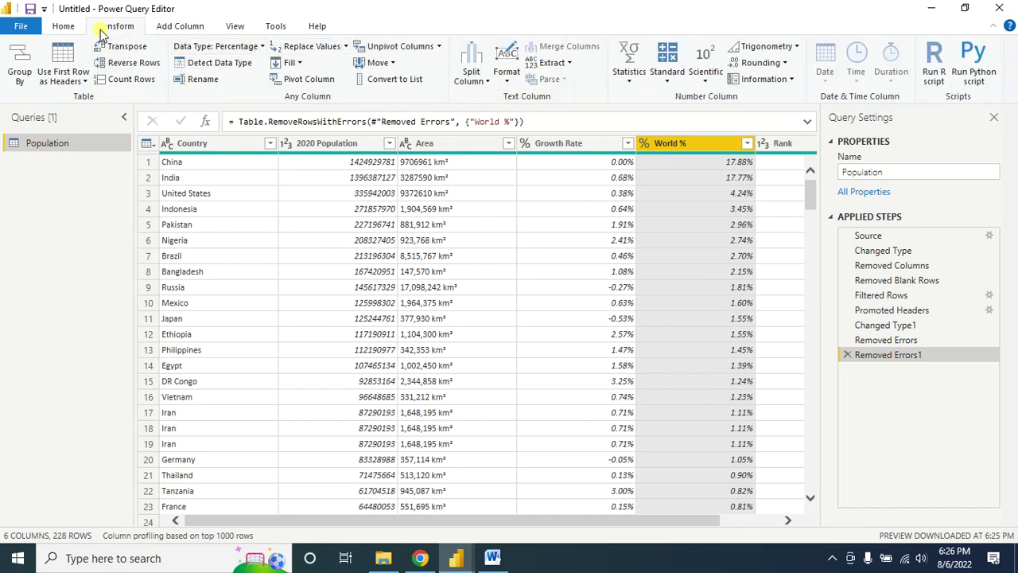
{"action": "left_click", "coordinate": [459, 144]}
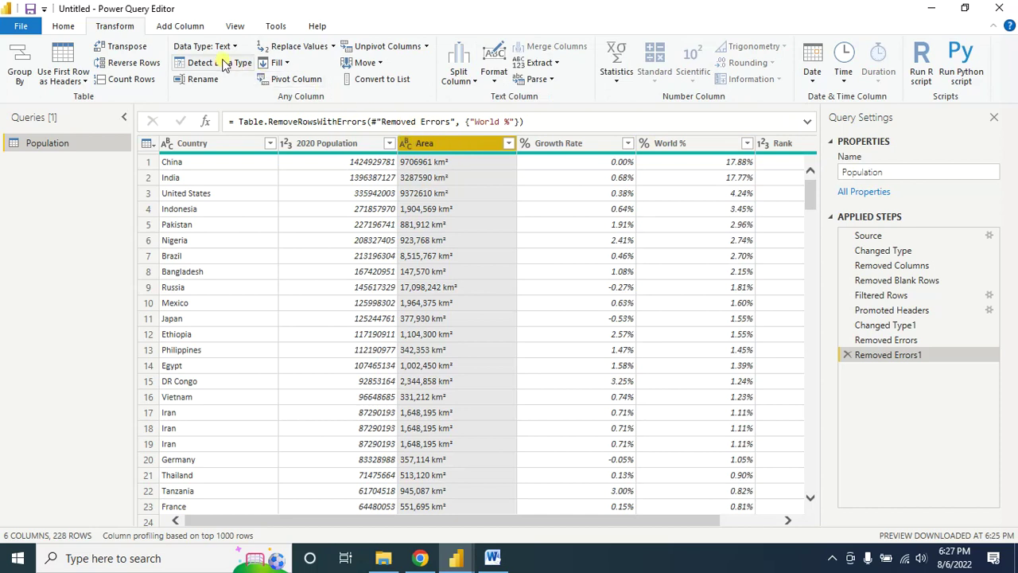
{"action": "left_click", "coordinate": [283, 47]}
{"action": "left_click_drag", "start_coordinate": [504, 200], "coordinate": [751, 121]}
{"action": "left_click", "coordinate": [538, 173]}
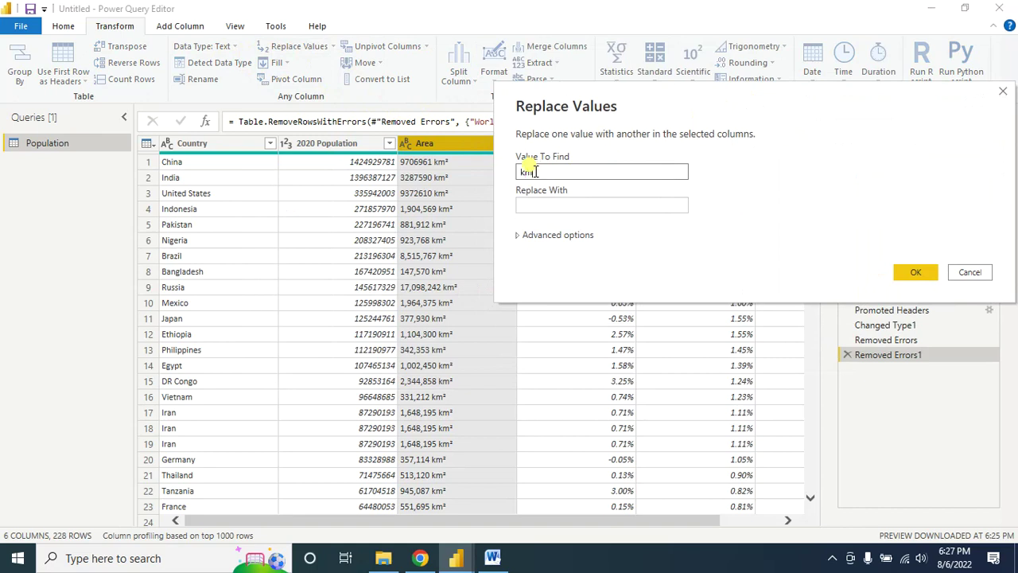
{"action": "left_click", "coordinate": [549, 205]}
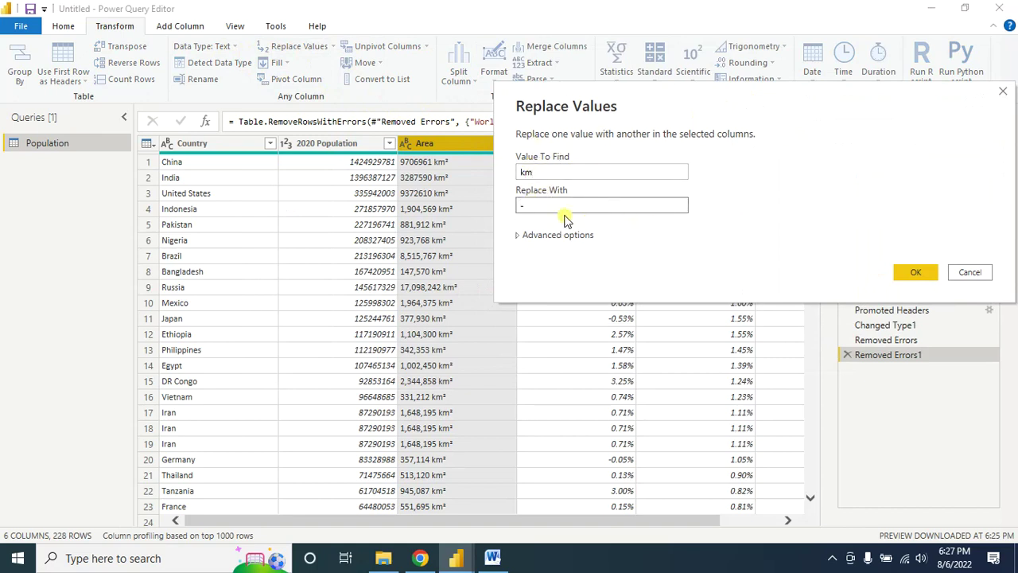
{"action": "left_click", "coordinate": [913, 274]}
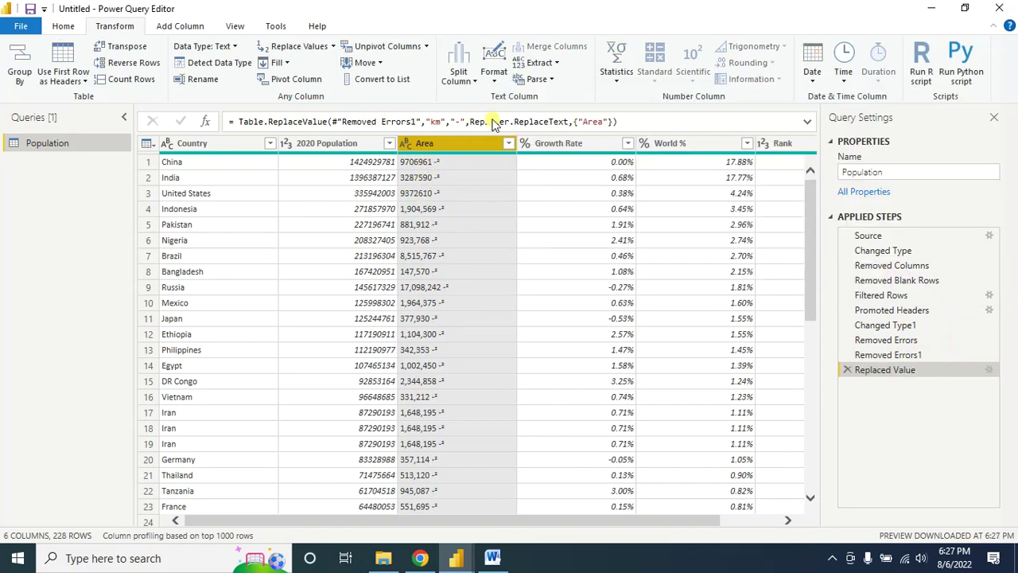
{"action": "left_click", "coordinate": [63, 25]}
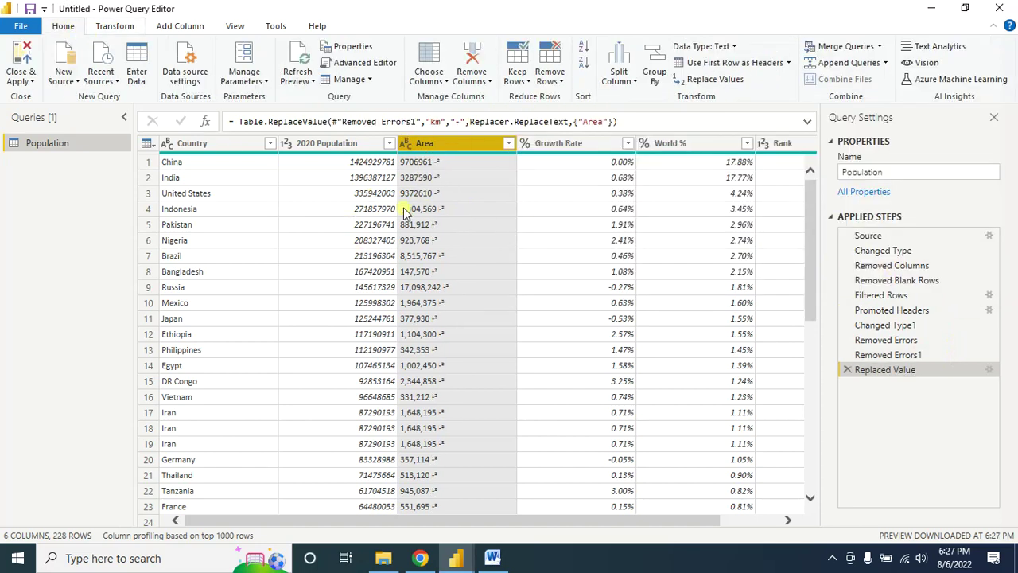
- Split the Area column by the custom delimiter "-" at each occurrence of the delimiter
{"action": "left_click", "coordinate": [620, 73]}
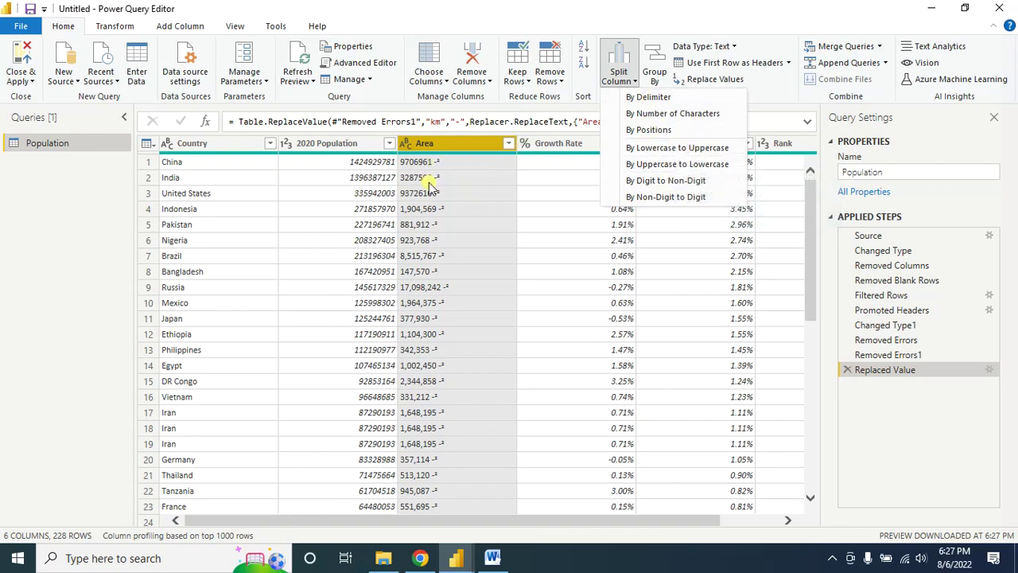
{"action": "left_click", "coordinate": [651, 98]}
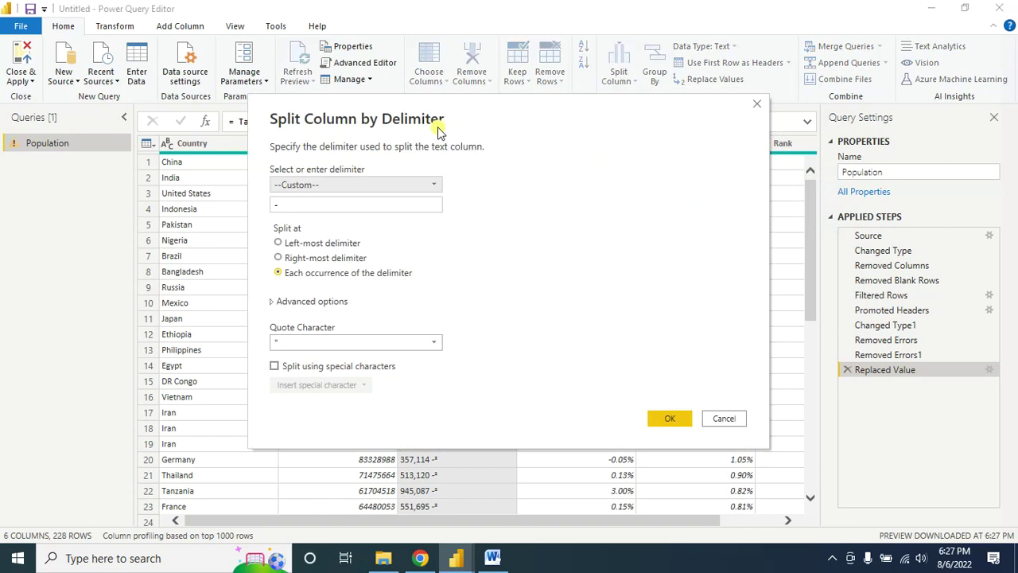
{"action": "left_click_drag", "start_coordinate": [414, 114], "coordinate": [673, 74]}
{"action": "double_click", "coordinate": [534, 164]}
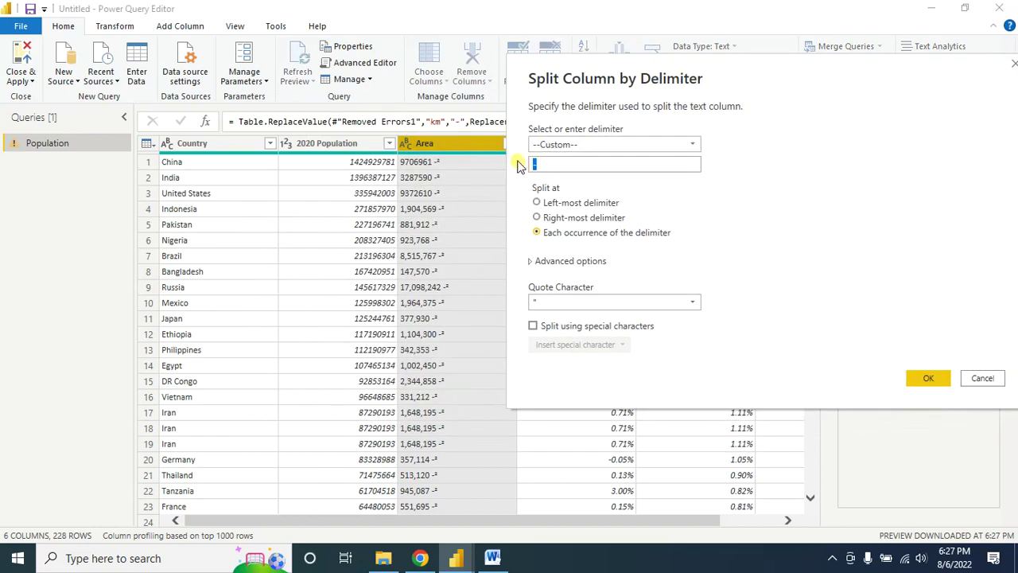
{"action": "left_click_drag", "start_coordinate": [718, 73], "coordinate": [646, 58]}
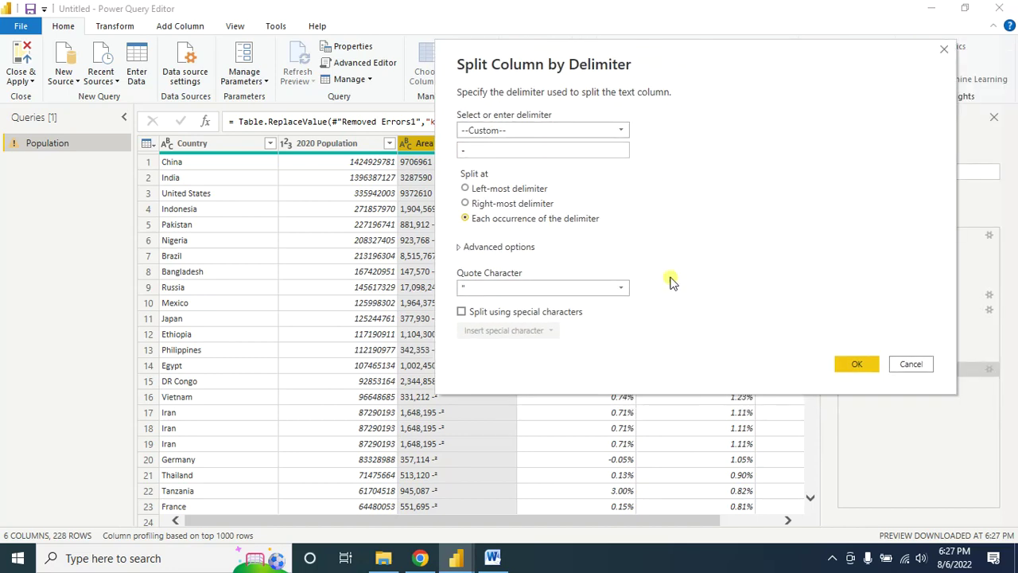
{"action": "left_click", "coordinate": [857, 364]}
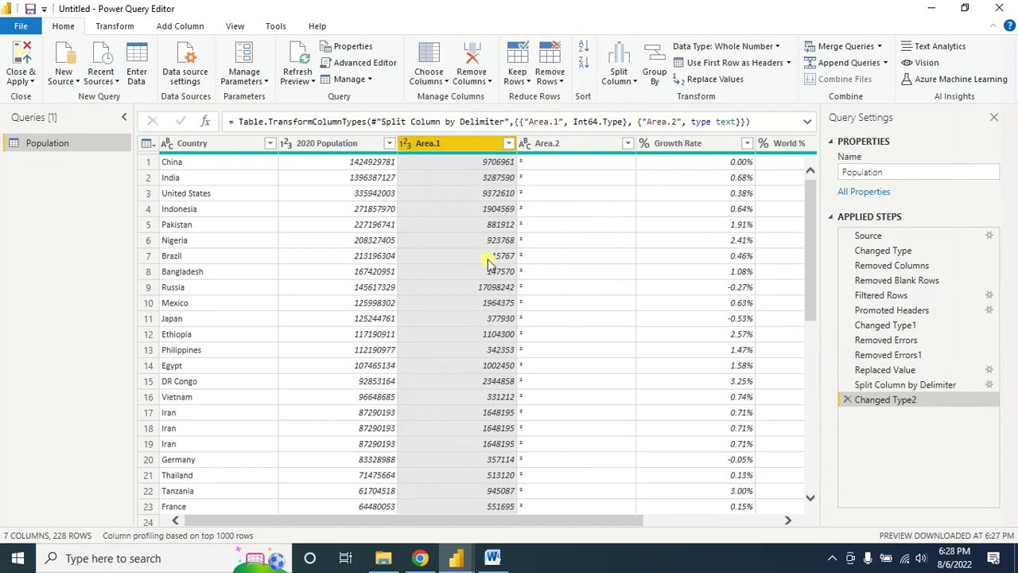
- Remove the Area.2 column that holds only the leftover superscript characters
{"action": "left_click", "coordinate": [569, 144]}
{"action": "right_click", "coordinate": [565, 149]}
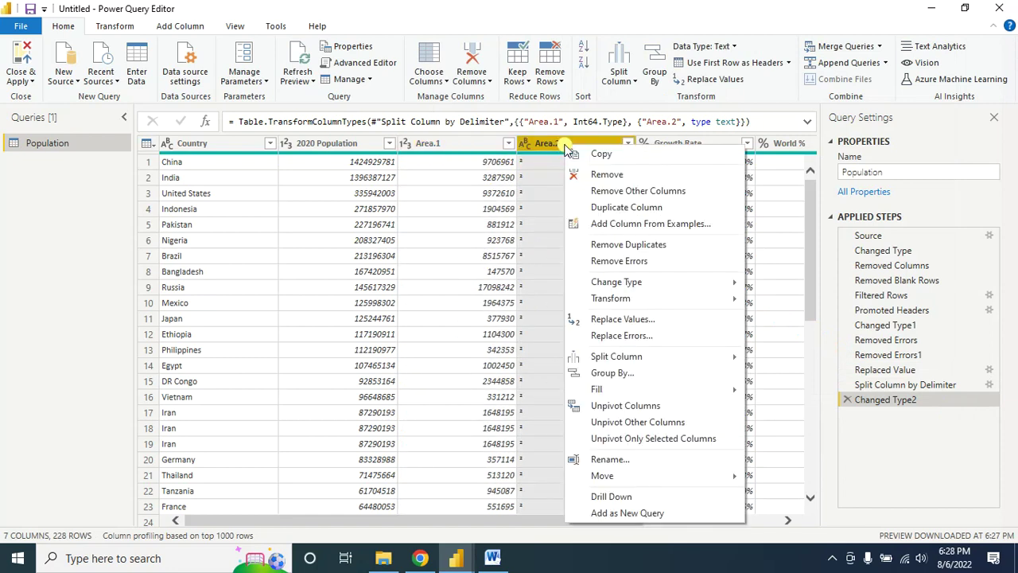
{"action": "left_click", "coordinate": [598, 173]}
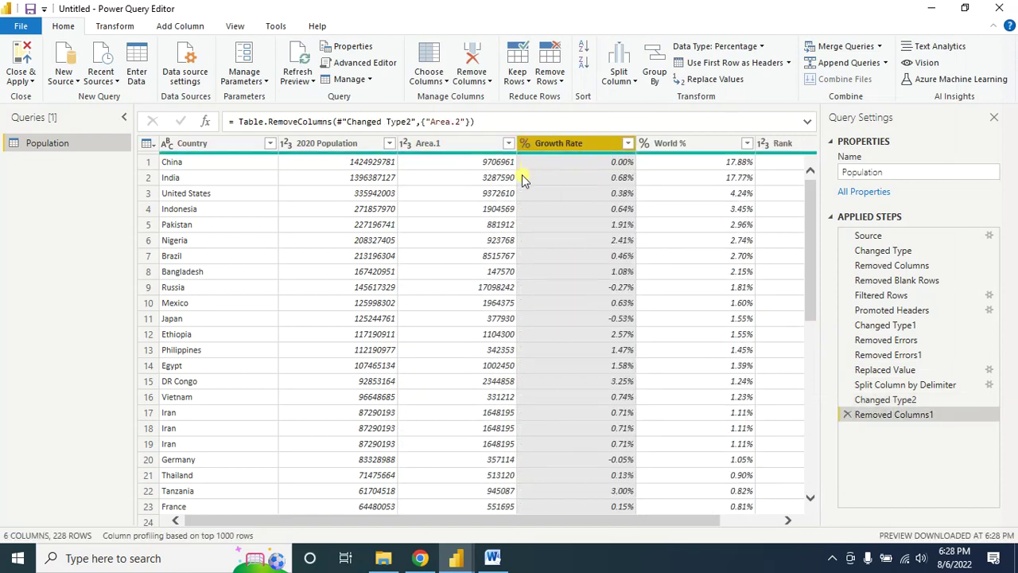
- Rename the Area.1 column as "Area (km^2)"
{"action": "left_click", "coordinate": [438, 146]}
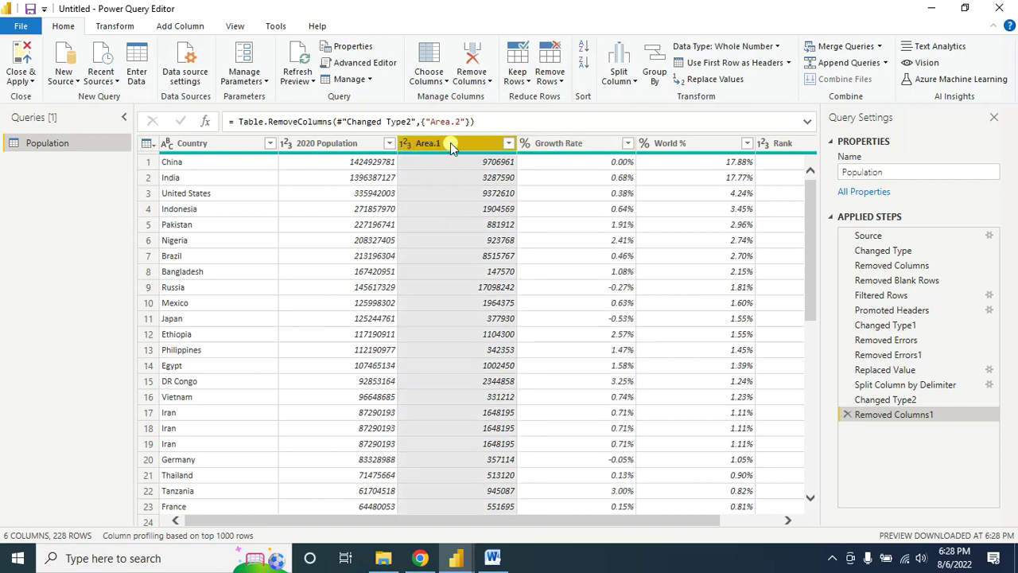
{"action": "double_click", "coordinate": [450, 142]}
{"action": "left_click", "coordinate": [454, 143]}
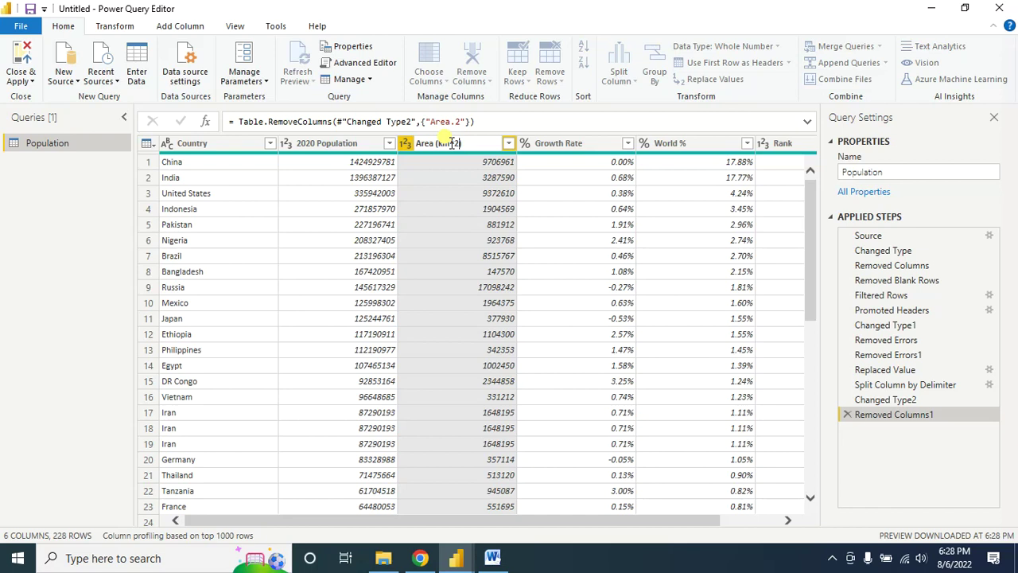
{"action": "key", "text": "Return"}
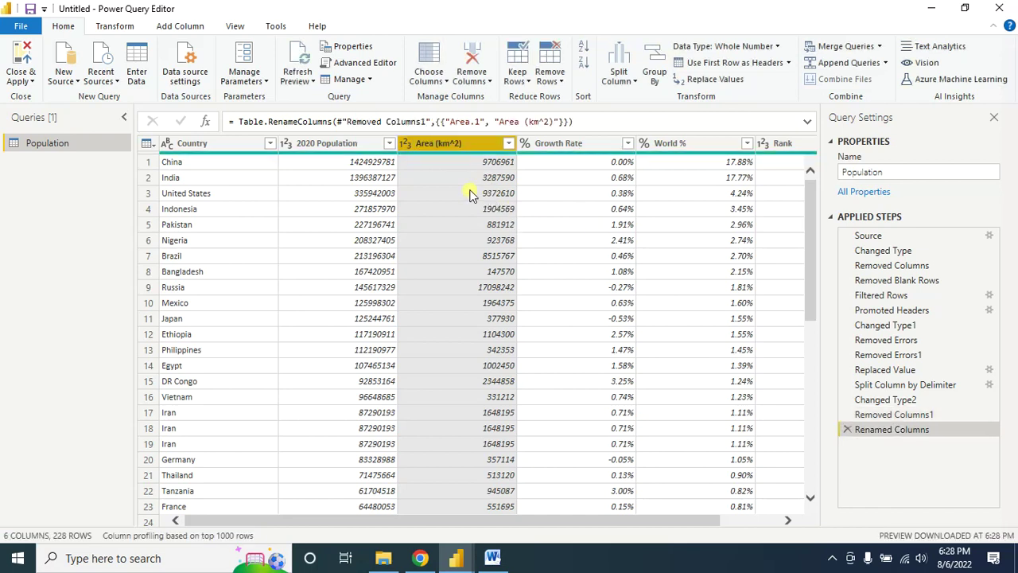
- Switch to the Word outline to highlight the Create Column topic, and return to Power Query Editor
{"action": "scroll", "coordinate": [501, 532], "scroll_direction": "right", "scroll_amount": 3}
{"action": "left_click", "coordinate": [493, 557]}
{"action": "left_click_drag", "start_coordinate": [363, 464], "coordinate": [512, 464]}
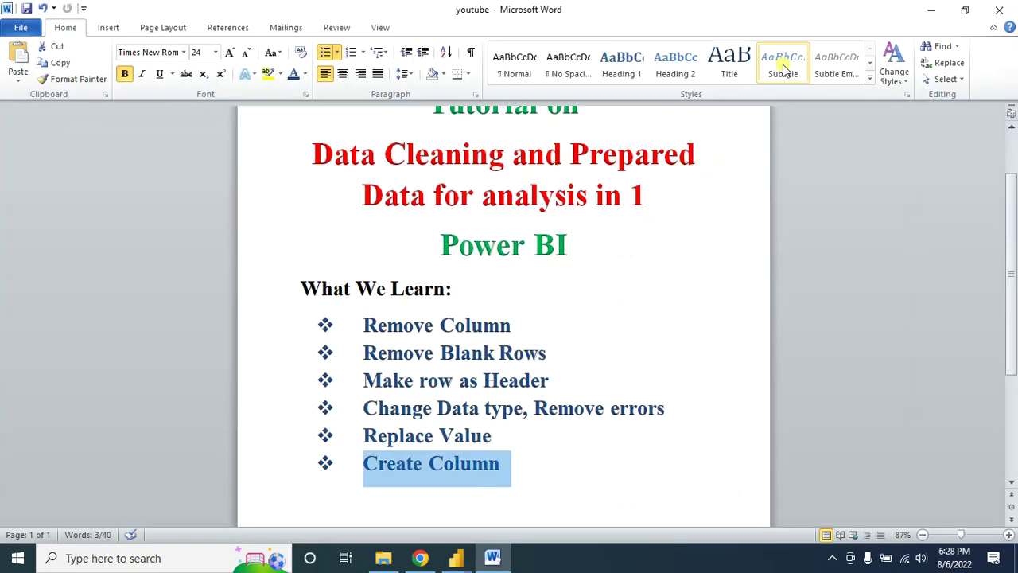
{"action": "left_click", "coordinate": [928, 11]}
{"action": "scroll", "coordinate": [329, 518], "scroll_direction": "left", "scroll_amount": 3}
{"action": "scroll", "coordinate": [330, 518], "scroll_direction": "right", "scroll_amount": 3}
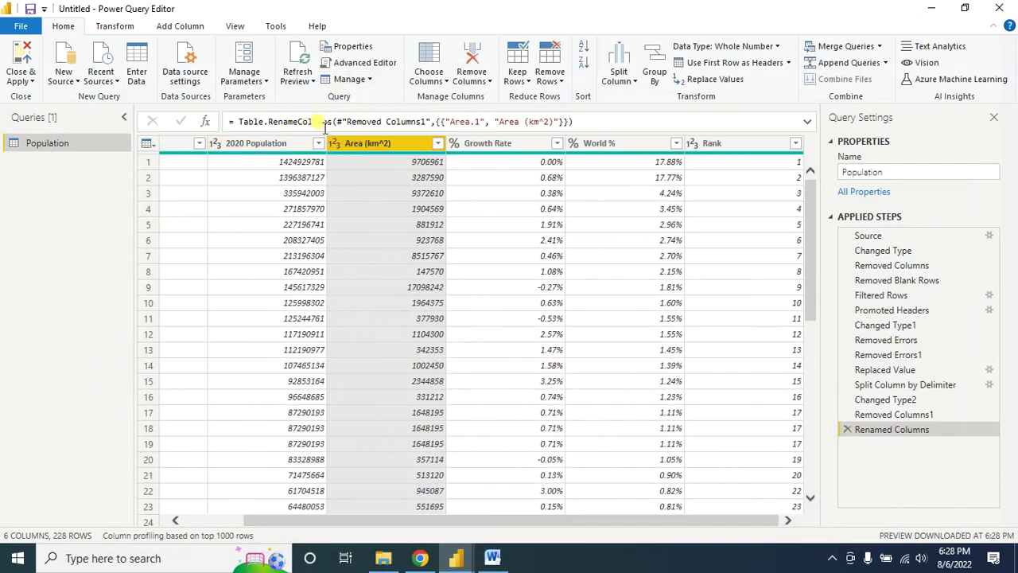
- Start a new custom column for the Population table and name it "Density"
{"action": "left_click", "coordinate": [116, 26]}
{"action": "left_click", "coordinate": [190, 30]}
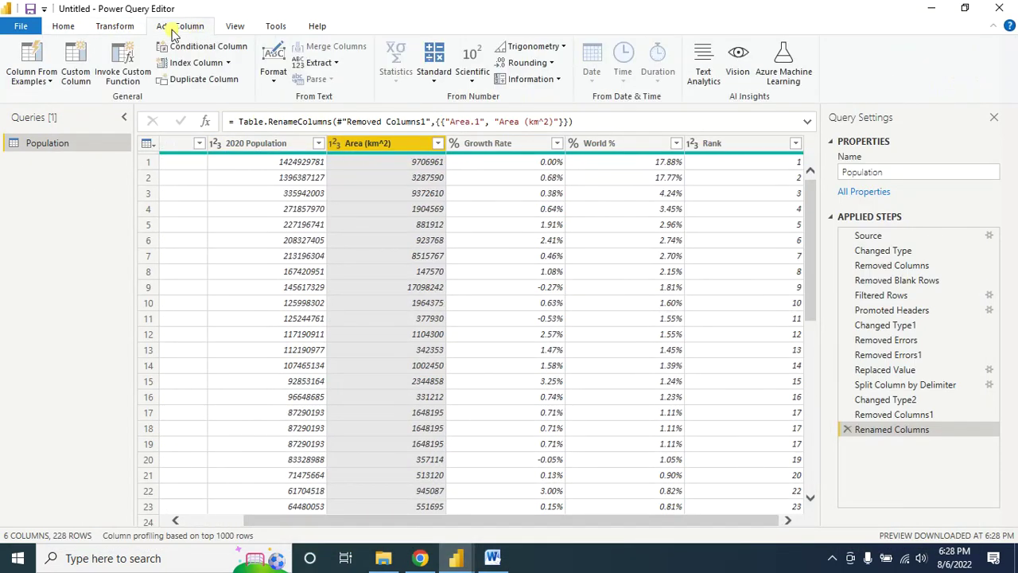
{"action": "left_click", "coordinate": [75, 76]}
{"action": "left_click_drag", "start_coordinate": [499, 131], "coordinate": [642, 143]}
{"action": "left_click_drag", "start_coordinate": [462, 210], "coordinate": [375, 203]}
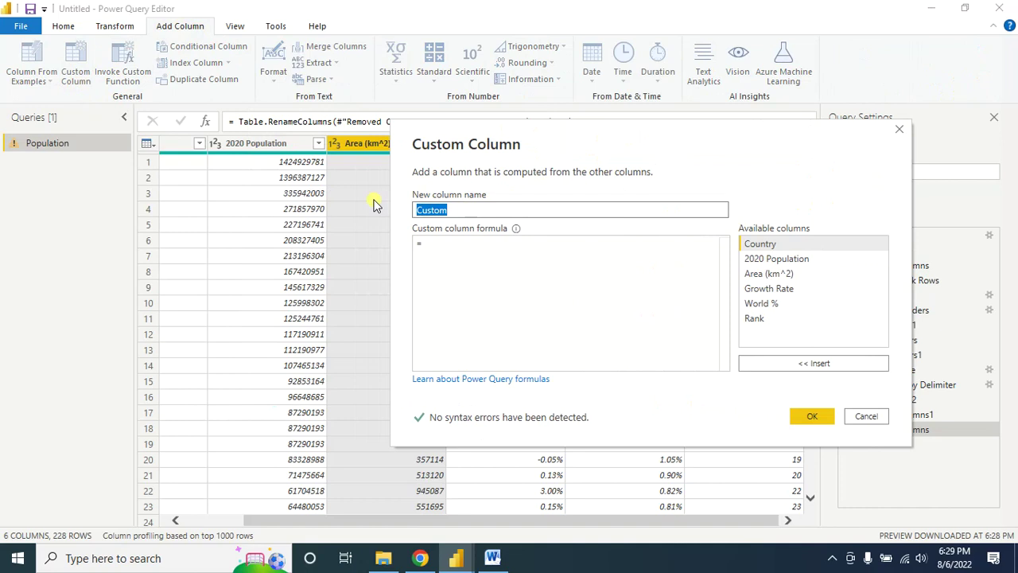
{"action": "type", "text": "De"}
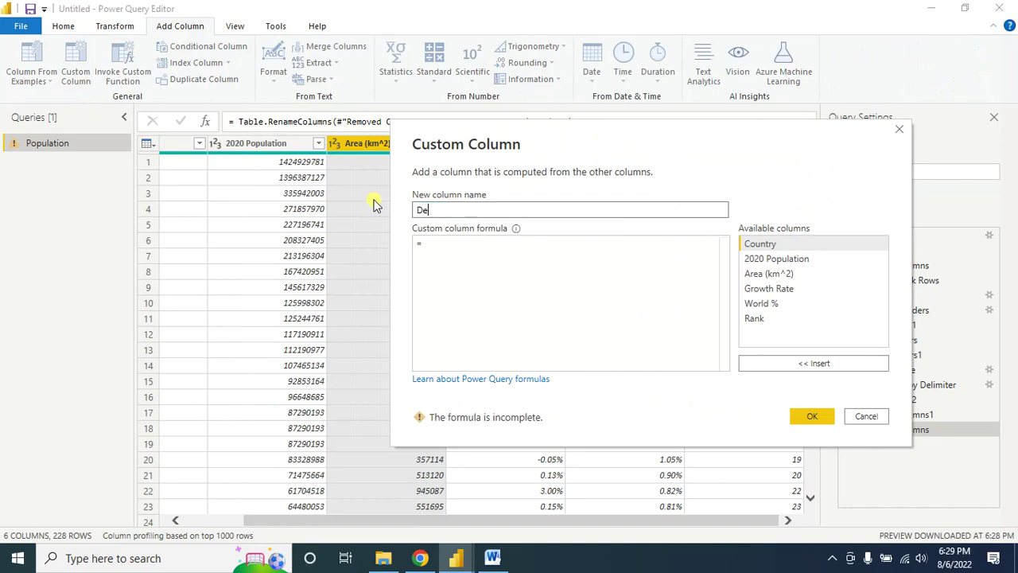
{"action": "type", "text": "nsity"}
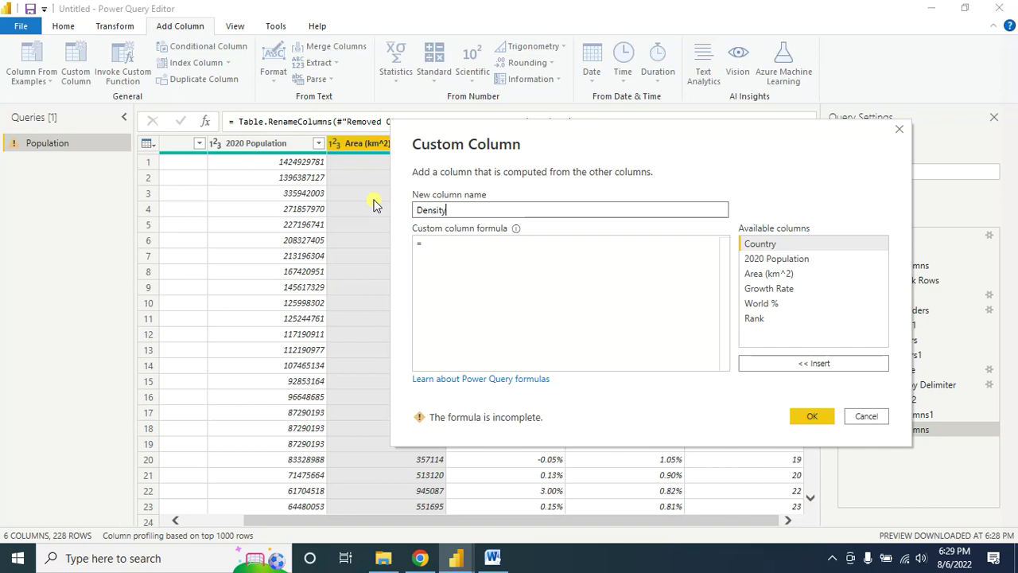
- Define the Density formula as [2020 Population]/[#"Area (km^2)"] and create the custom column
{"action": "left_click", "coordinate": [454, 237]}
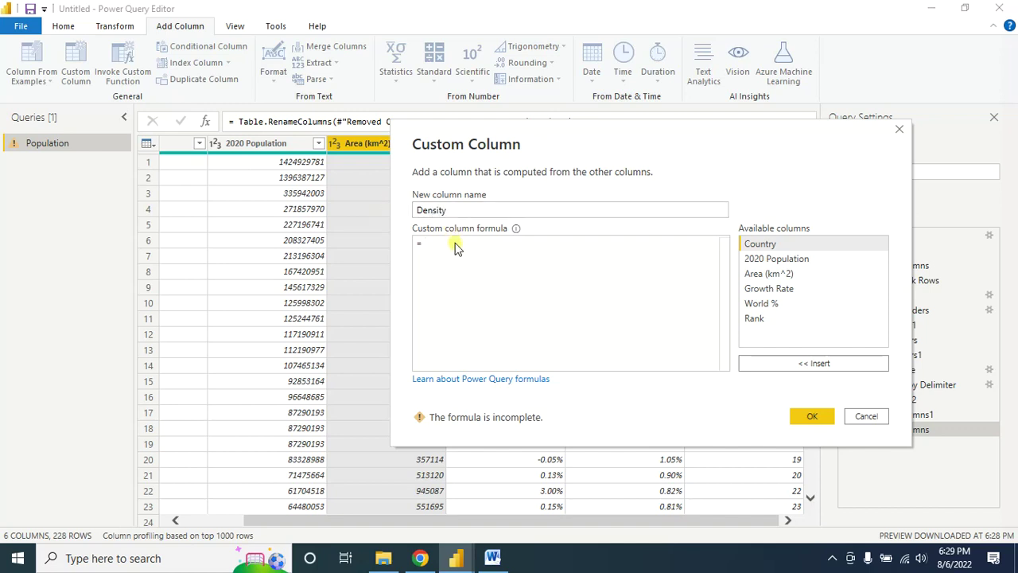
{"action": "double_click", "coordinate": [772, 260]}
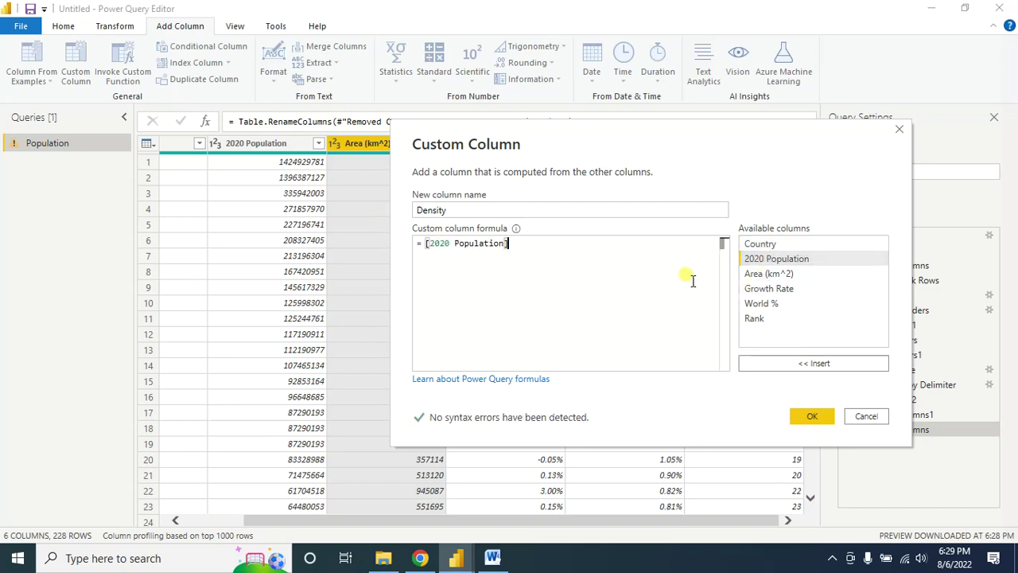
{"action": "type", "text": "/"}
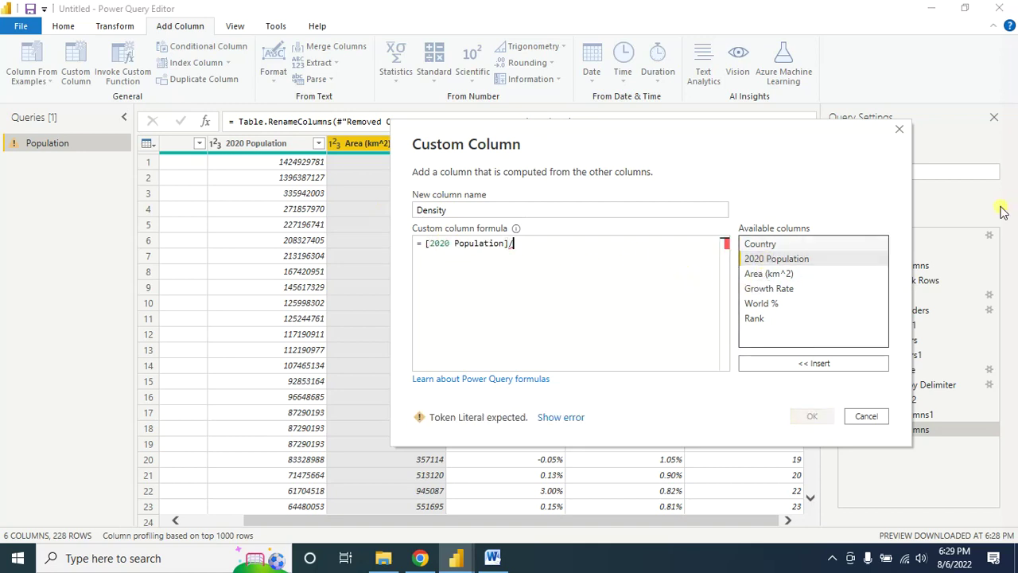
{"action": "double_click", "coordinate": [769, 275]}
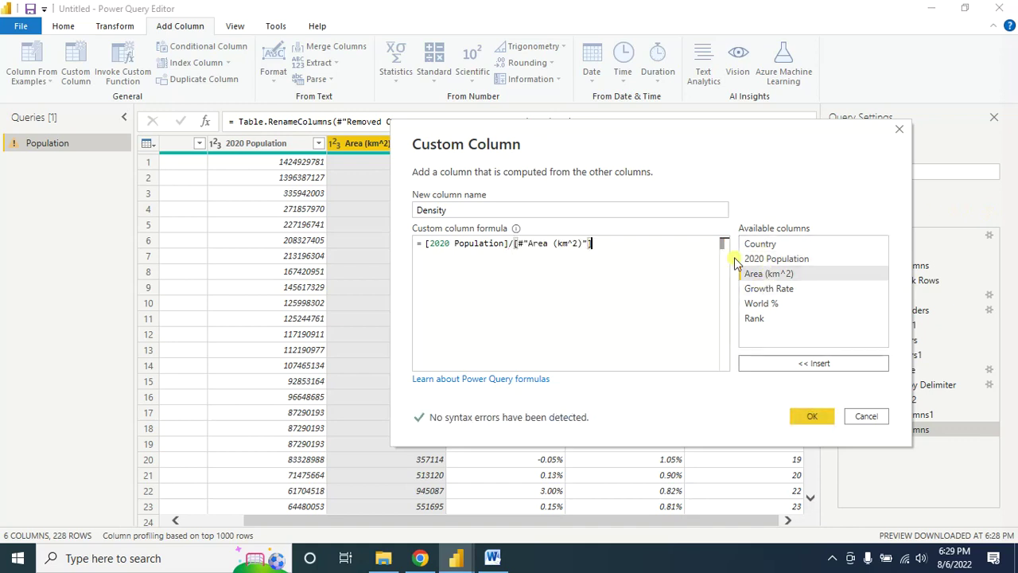
{"action": "left_click_drag", "start_coordinate": [603, 244], "coordinate": [385, 246]}
{"action": "left_click_drag", "start_coordinate": [603, 249], "coordinate": [391, 253]}
{"action": "left_click", "coordinate": [414, 213]}
{"action": "left_click_drag", "start_coordinate": [447, 211], "coordinate": [387, 211]}
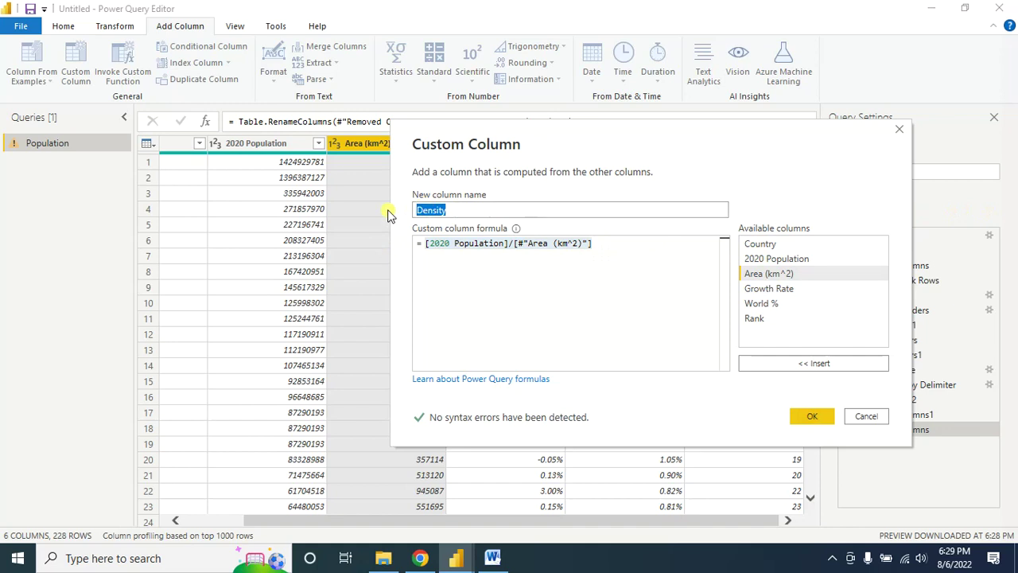
{"action": "left_click", "coordinate": [795, 420]}
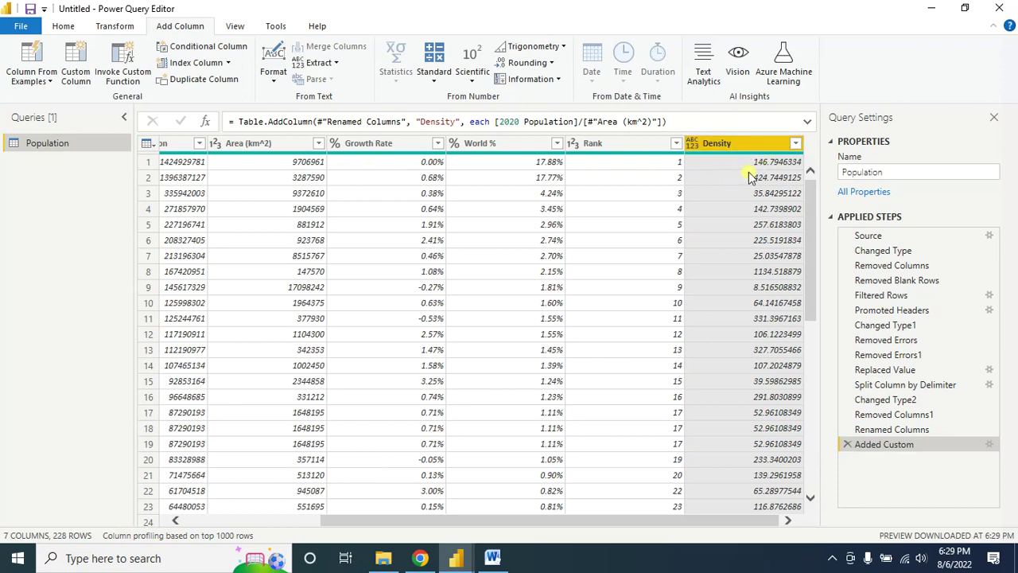
- Check the Density column against the other columns, and close the query editor, applying the changes to load the Population table
{"action": "scroll", "coordinate": [636, 334], "scroll_direction": "down", "scroll_amount": 3}
{"action": "left_click_drag", "start_coordinate": [509, 519], "coordinate": [375, 521]}
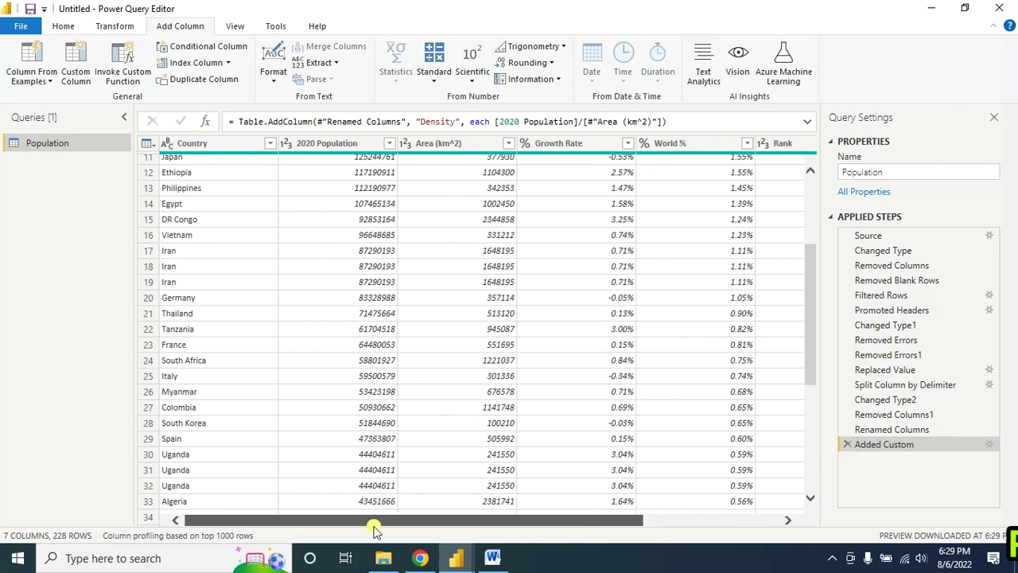
{"action": "left_click_drag", "start_coordinate": [810, 270], "coordinate": [809, 187]}
{"action": "left_click_drag", "start_coordinate": [507, 521], "coordinate": [687, 520]}
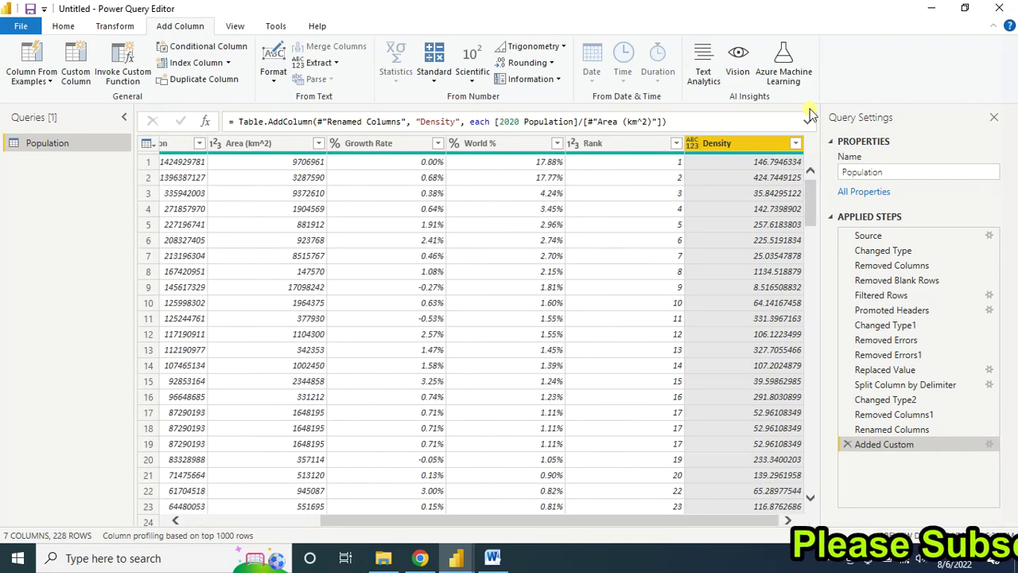
{"action": "mouse_move", "coordinate": [811, 203]}
{"action": "left_mouse_down"}
{"action": "mouse_move", "coordinate": [811, 356]}
{"action": "mouse_move", "coordinate": [809, 187]}
{"action": "left_mouse_up"}
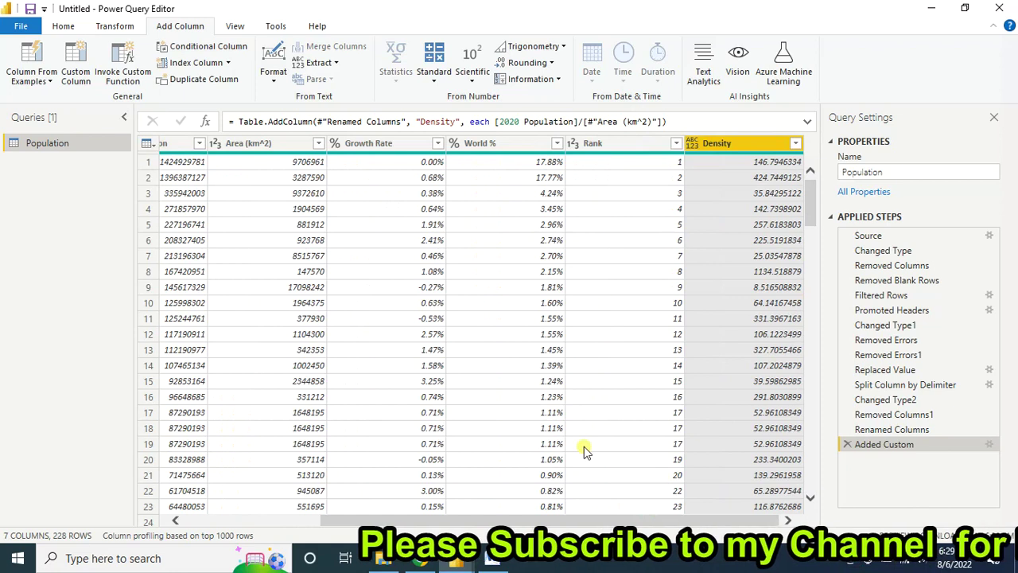
{"action": "left_click", "coordinate": [248, 144]}
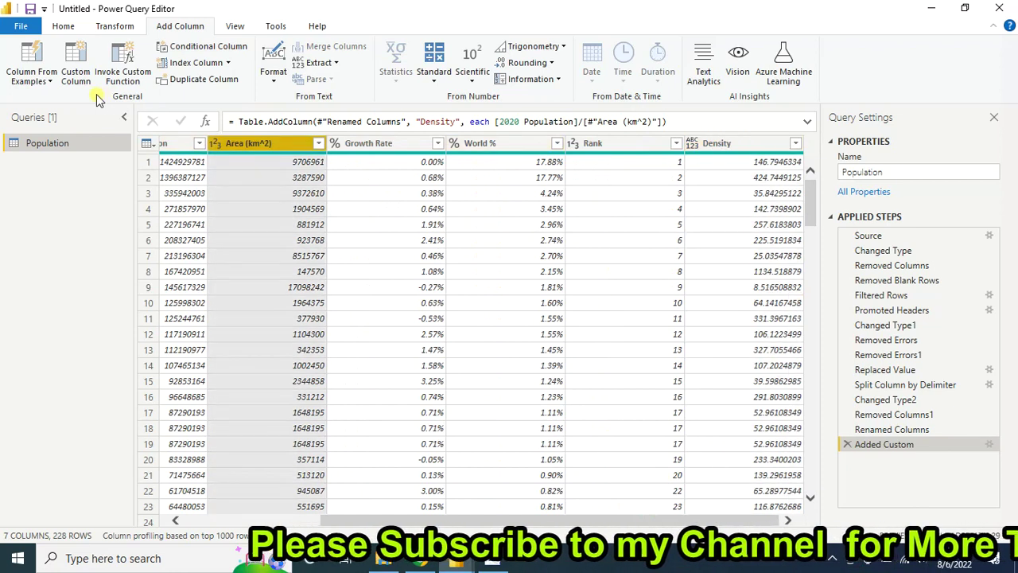
{"action": "scroll", "coordinate": [20, 78], "scroll_direction": "up", "scroll_amount": 2}
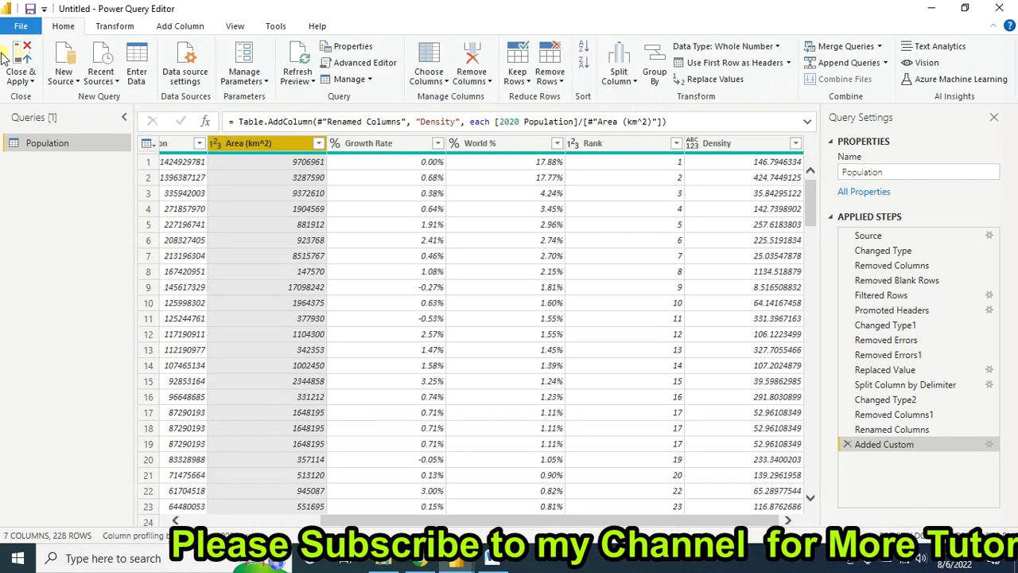
{"action": "left_click", "coordinate": [30, 83]}
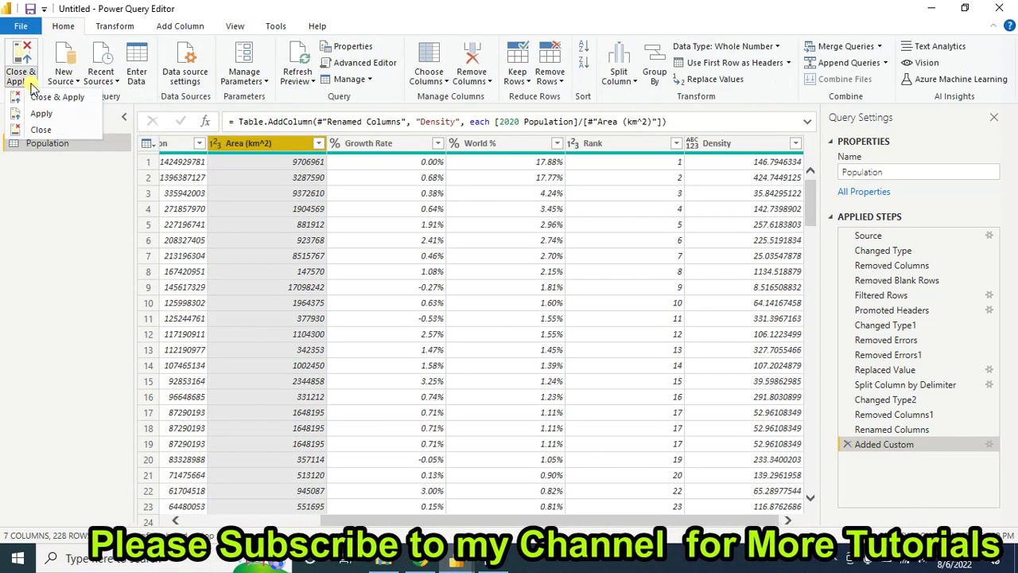
{"action": "left_click", "coordinate": [68, 97]}
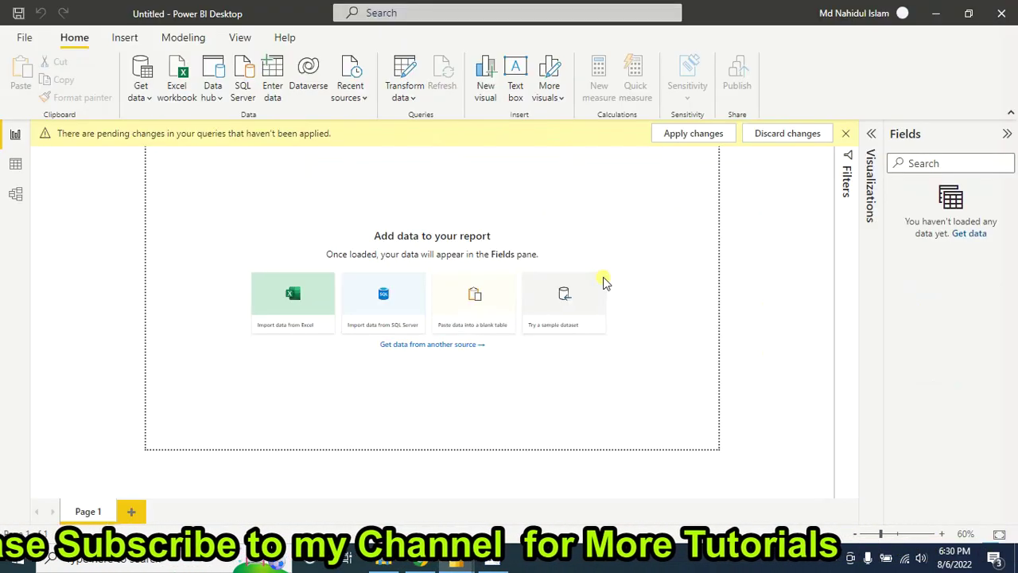
- Show the loaded Population table in Power BI Desktop's data view and look through its rows
{"action": "left_click", "coordinate": [16, 165]}
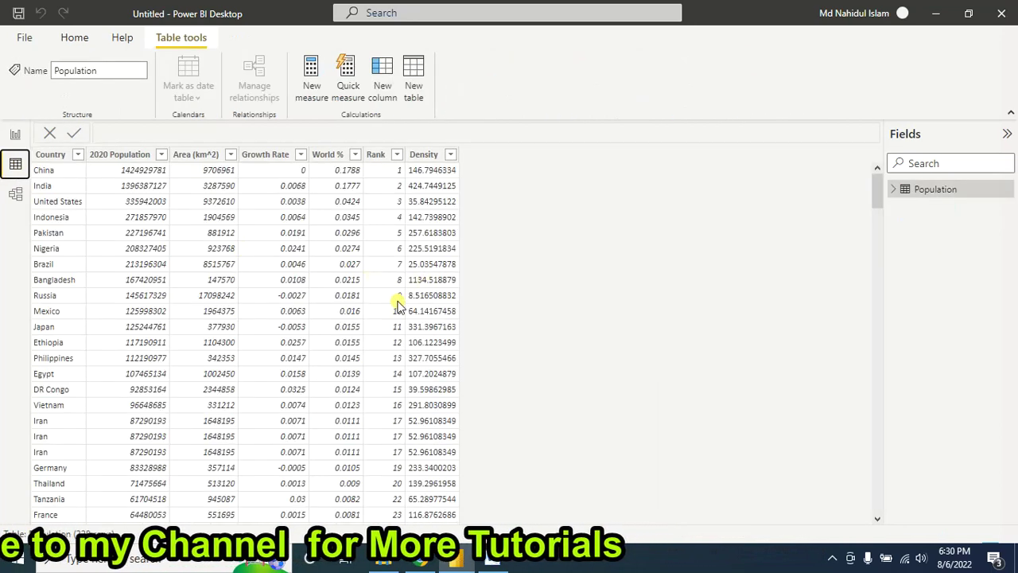
{"action": "scroll", "coordinate": [358, 334], "scroll_direction": "down", "scroll_amount": 15}
{"action": "scroll", "coordinate": [199, 398], "scroll_direction": "up", "scroll_amount": 10}
{"action": "scroll", "coordinate": [112, 284], "scroll_direction": "up", "scroll_amount": 5}
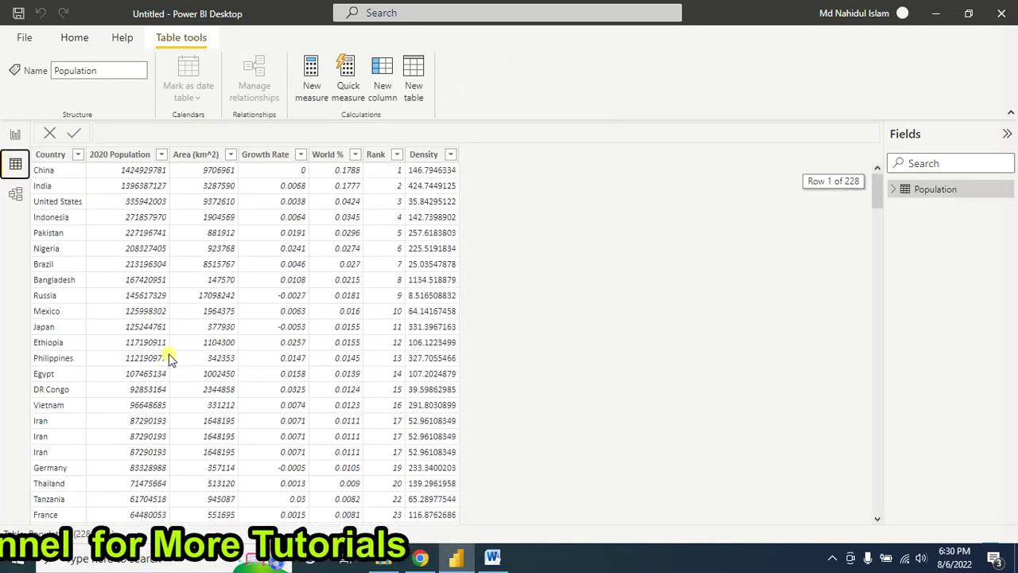
{"action": "scroll", "coordinate": [169, 360], "scroll_direction": "down", "scroll_amount": 12}
{"action": "scroll", "coordinate": [187, 380], "scroll_direction": "up", "scroll_amount": 11}
{"action": "scroll", "coordinate": [187, 378], "scroll_direction": "up", "scroll_amount": 1}
- Change the Density column's data type to Decimal number and accept the data type change
{"action": "left_click", "coordinate": [421, 154]}
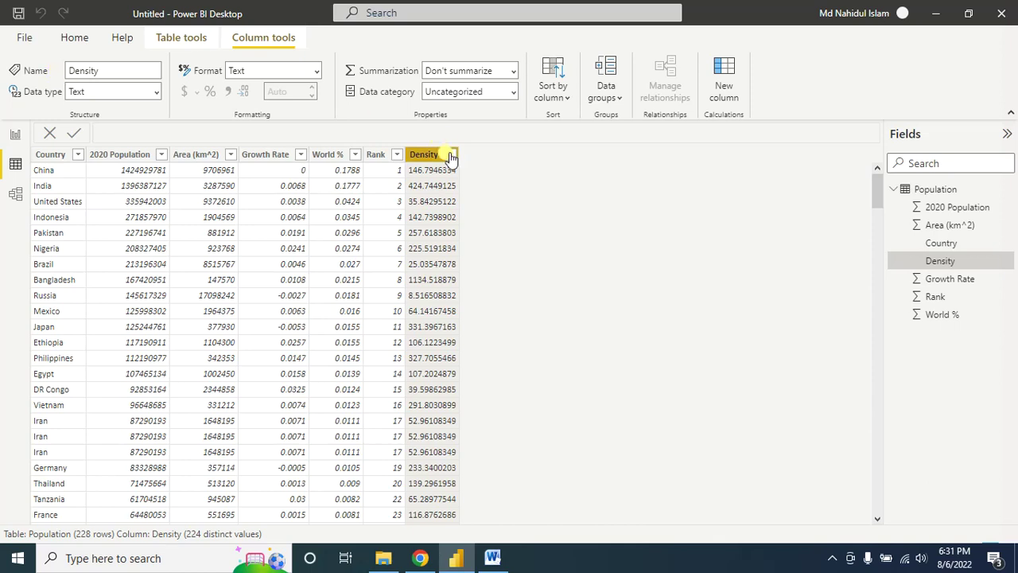
{"action": "left_click", "coordinate": [155, 94]}
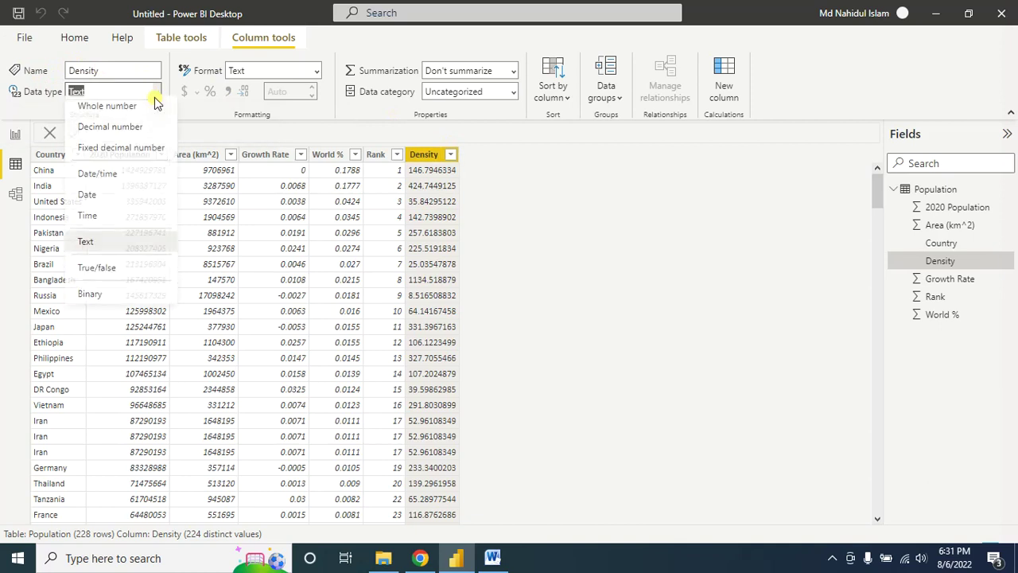
{"action": "left_click", "coordinate": [116, 133]}
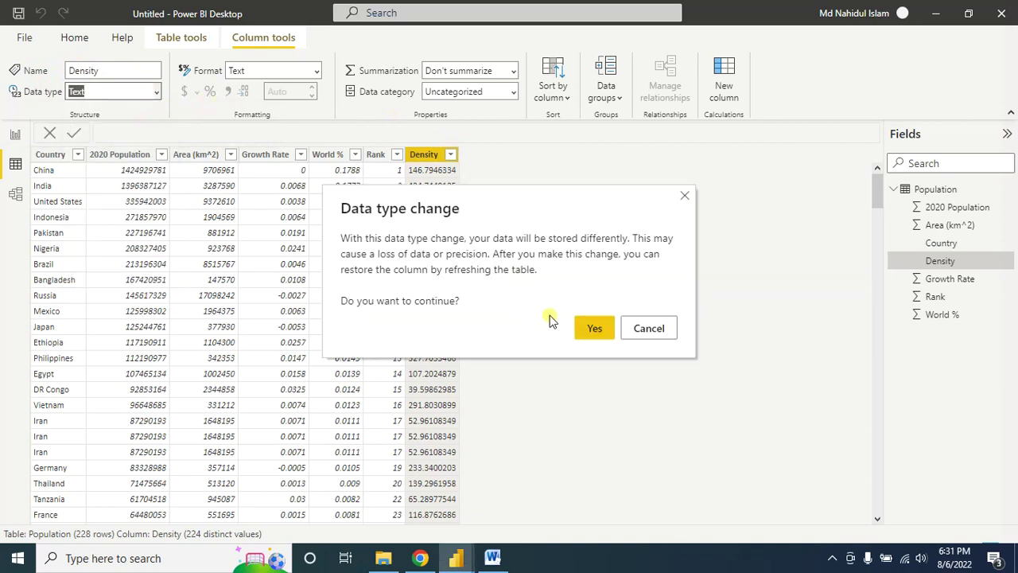
{"action": "left_click", "coordinate": [589, 327]}
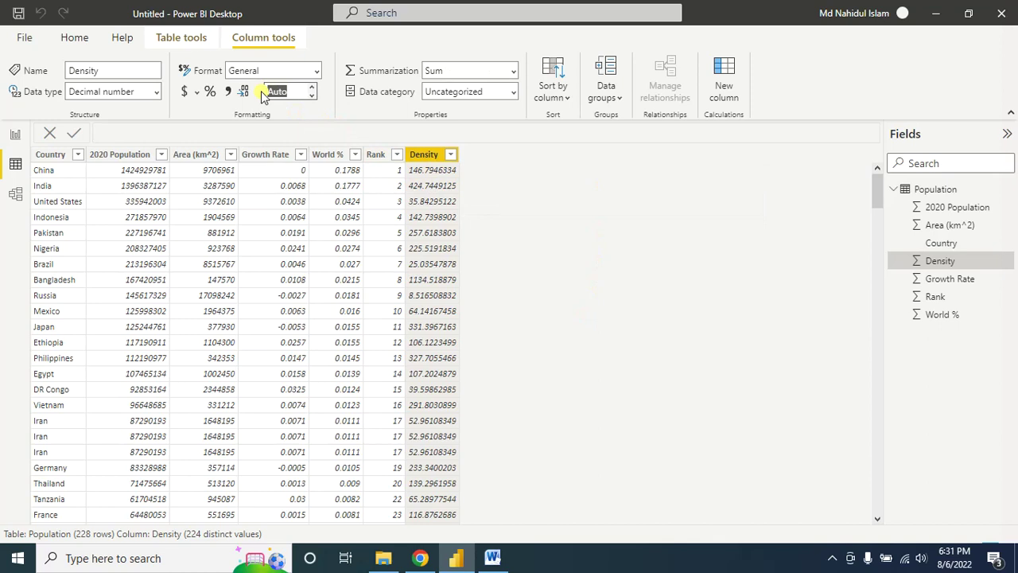
- Set the Density column to show 2 decimal places and check the formatted values down the table
{"action": "key", "text": "Return"}
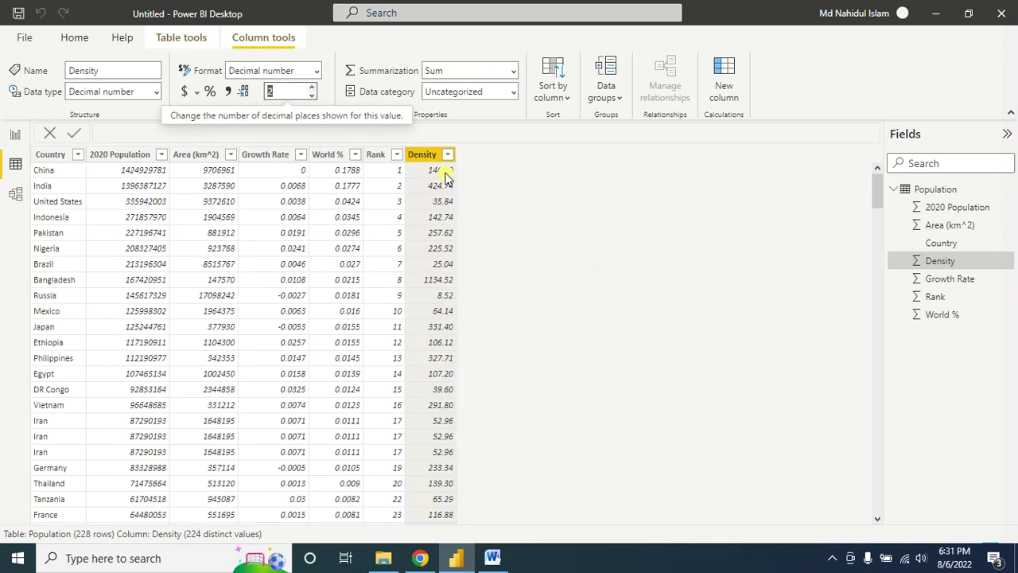
{"action": "scroll", "coordinate": [437, 288], "scroll_direction": "down", "scroll_amount": 8}
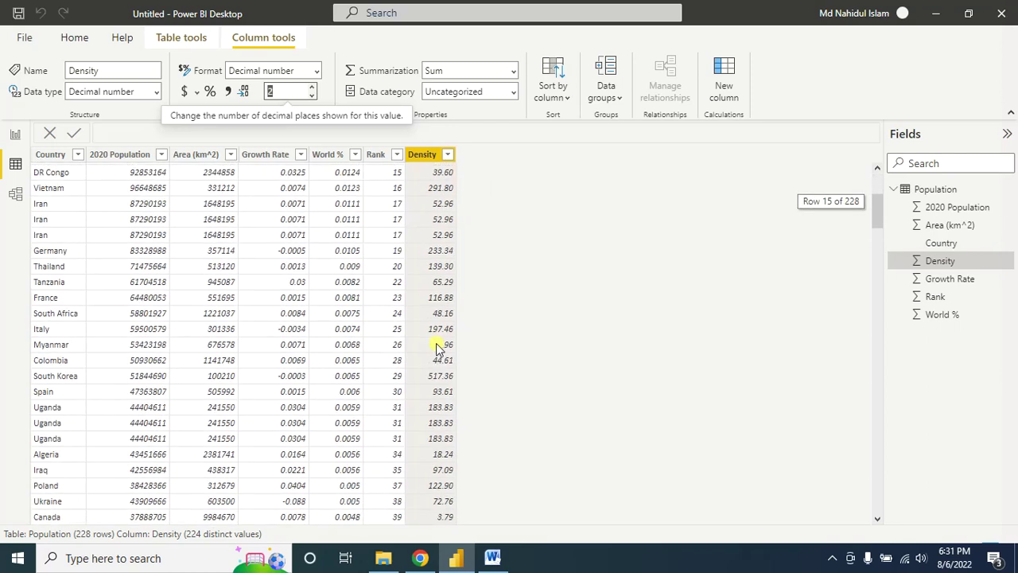
{"action": "scroll", "coordinate": [427, 303], "scroll_direction": "up", "scroll_amount": 8}
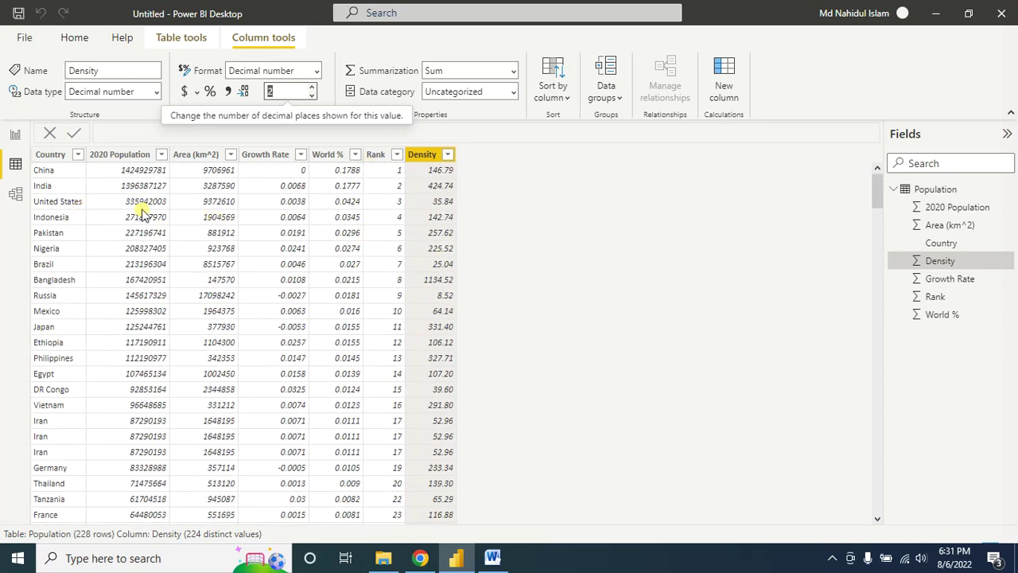
- Add a Map visual to the report page, enlarge it to nearly the page's width and centre it horizontally
{"action": "left_click", "coordinate": [14, 137]}
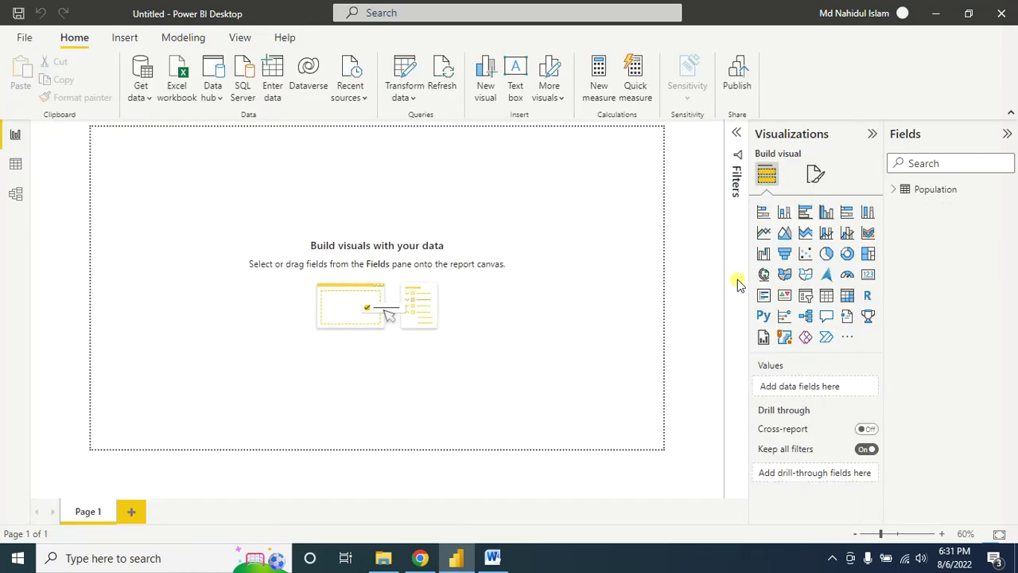
{"action": "left_click", "coordinate": [763, 273]}
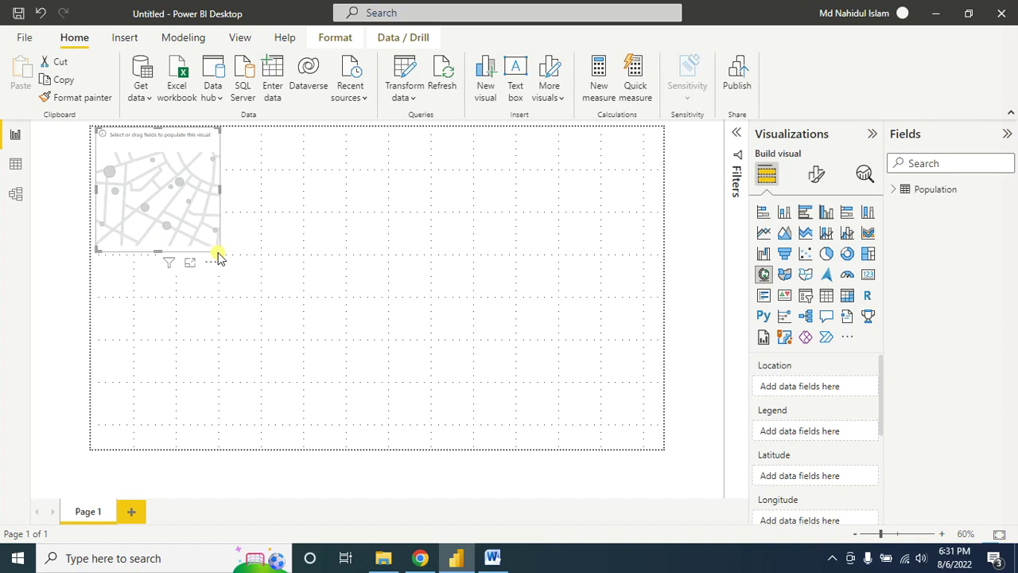
{"action": "left_click_drag", "start_coordinate": [219, 252], "coordinate": [612, 302]}
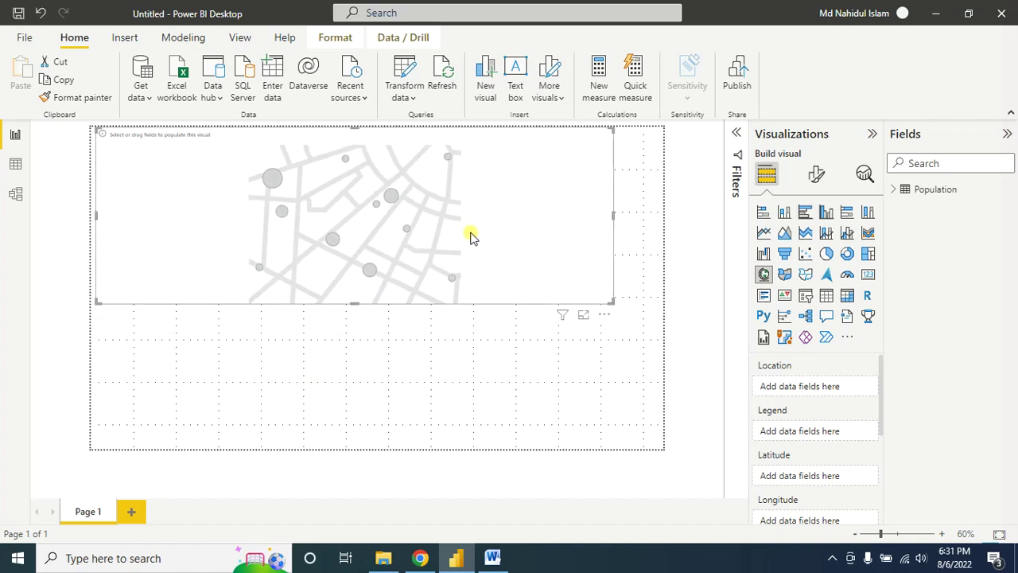
{"action": "left_click_drag", "start_coordinate": [470, 237], "coordinate": [492, 235]}
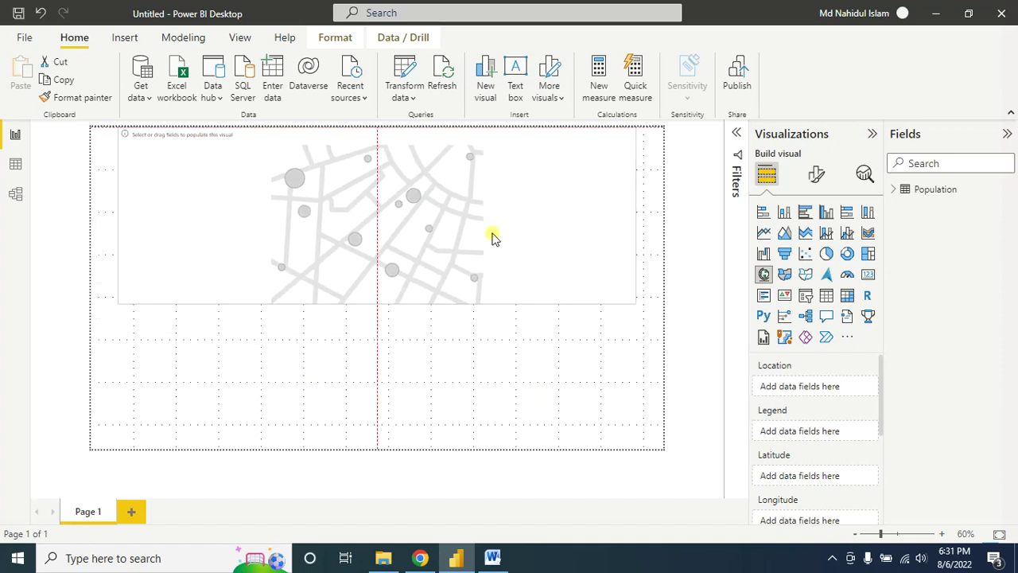
- Assign the Population table's Country field as the map's location and make the map taller
{"action": "left_click", "coordinate": [892, 190]}
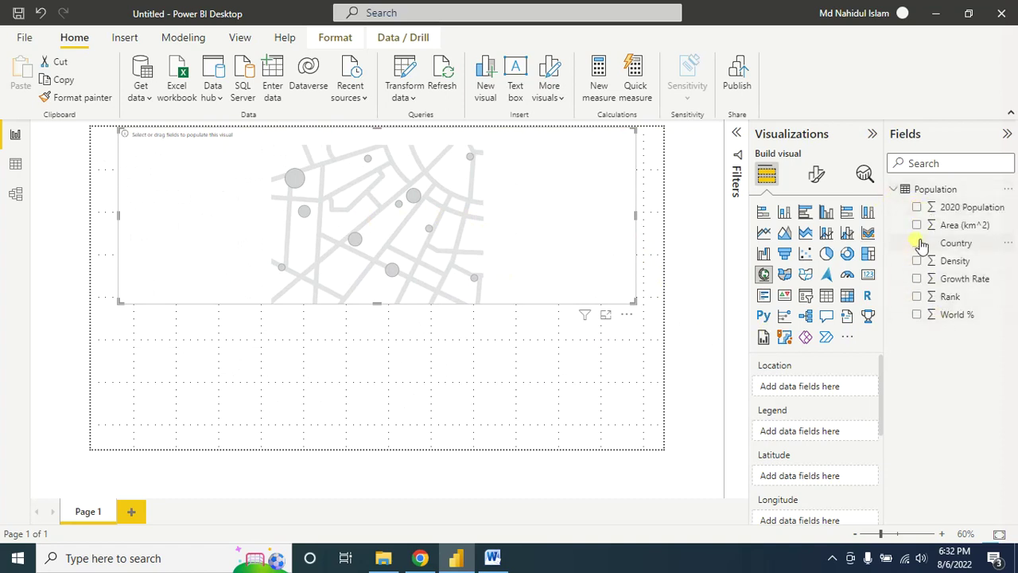
{"action": "left_click", "coordinate": [947, 244]}
{"action": "left_click_drag", "start_coordinate": [947, 243], "coordinate": [796, 387]}
{"action": "left_click_drag", "start_coordinate": [375, 302], "coordinate": [373, 339]}
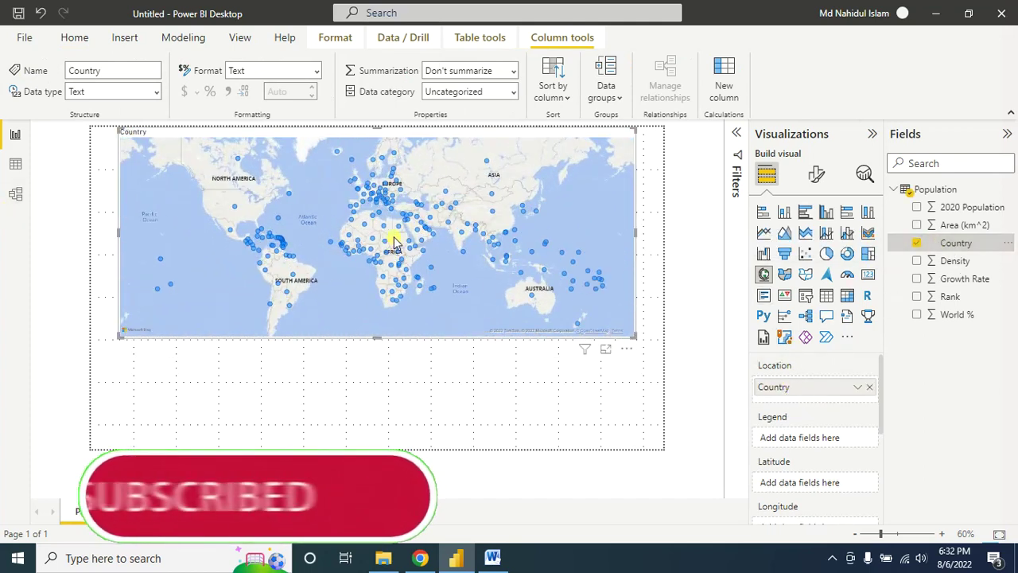
- Size the map's bubbles by 2020 Population and inspect India's bubble on the map
{"action": "scroll", "coordinate": [791, 434], "scroll_direction": "down", "scroll_amount": 3}
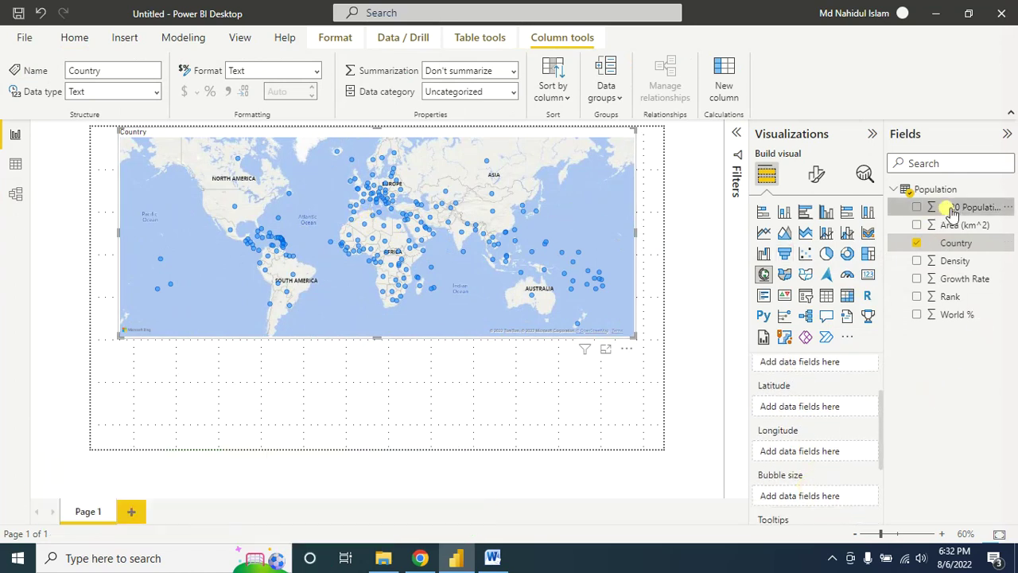
{"action": "left_click", "coordinate": [925, 208]}
{"action": "left_click_drag", "start_coordinate": [963, 206], "coordinate": [835, 446]}
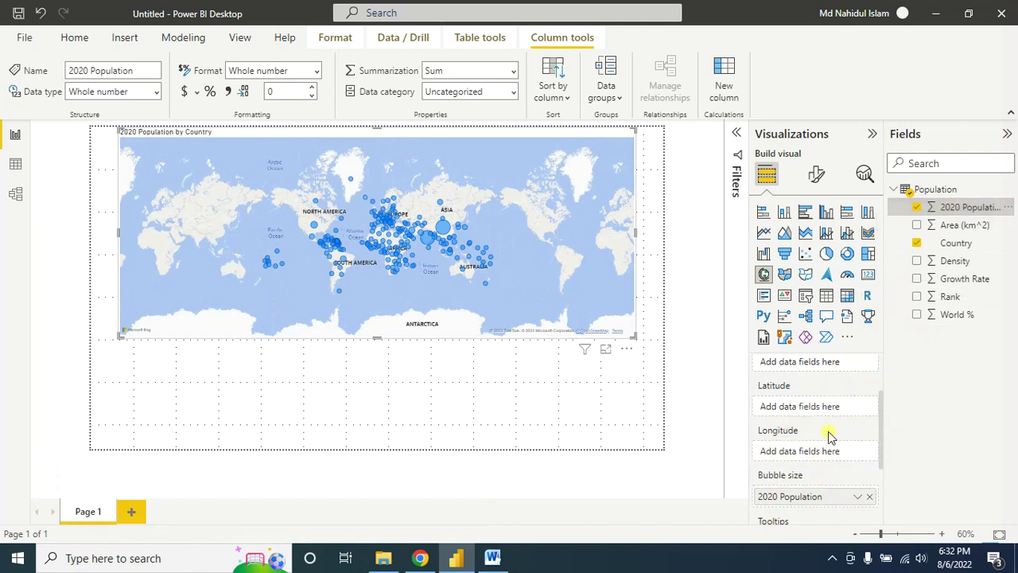
{"action": "scroll", "coordinate": [839, 406], "scroll_direction": "down", "scroll_amount": 2}
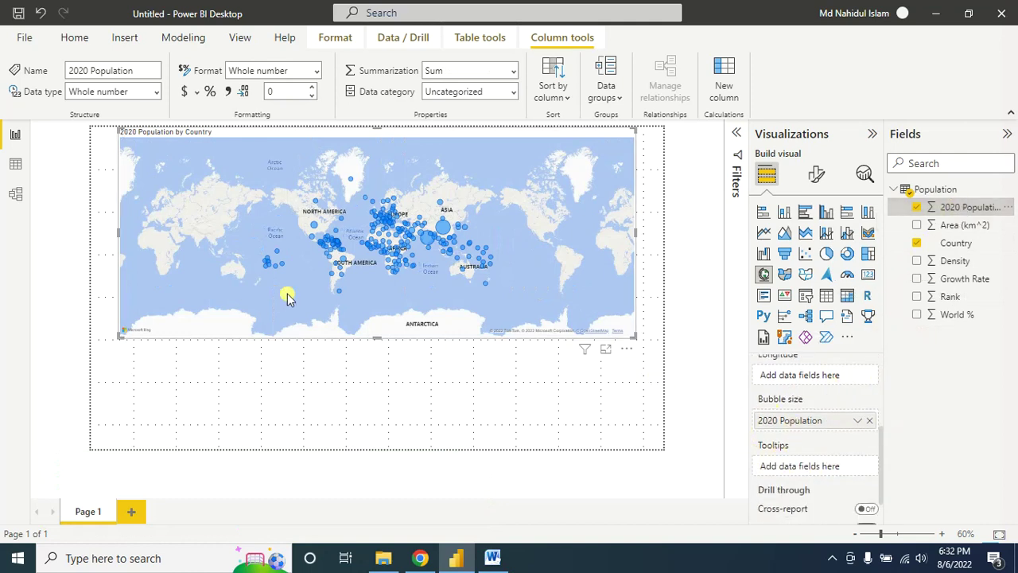
{"action": "scroll", "coordinate": [446, 259], "scroll_direction": "up", "scroll_amount": 1}
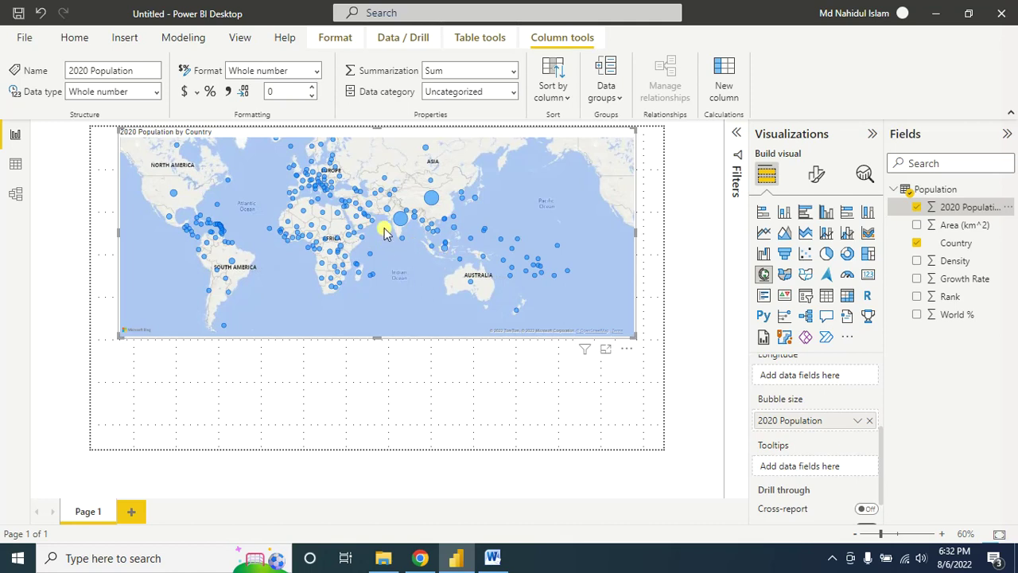
{"action": "left_click_drag", "start_coordinate": [386, 228], "coordinate": [427, 254]}
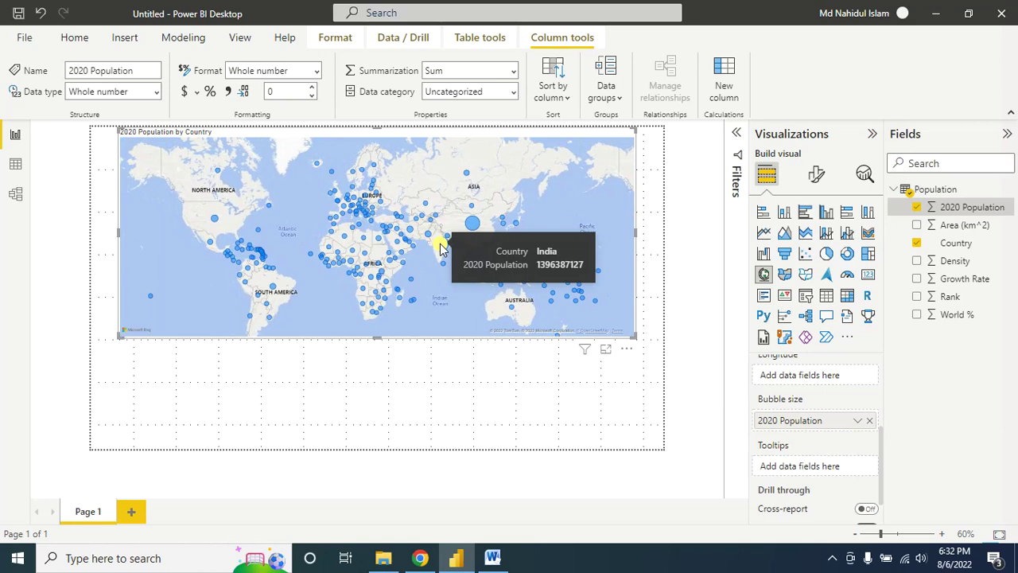
- Add the Density field to the map's tooltips and examine the bubbles over Asia
{"action": "scroll", "coordinate": [874, 436], "scroll_direction": "down", "scroll_amount": 1}
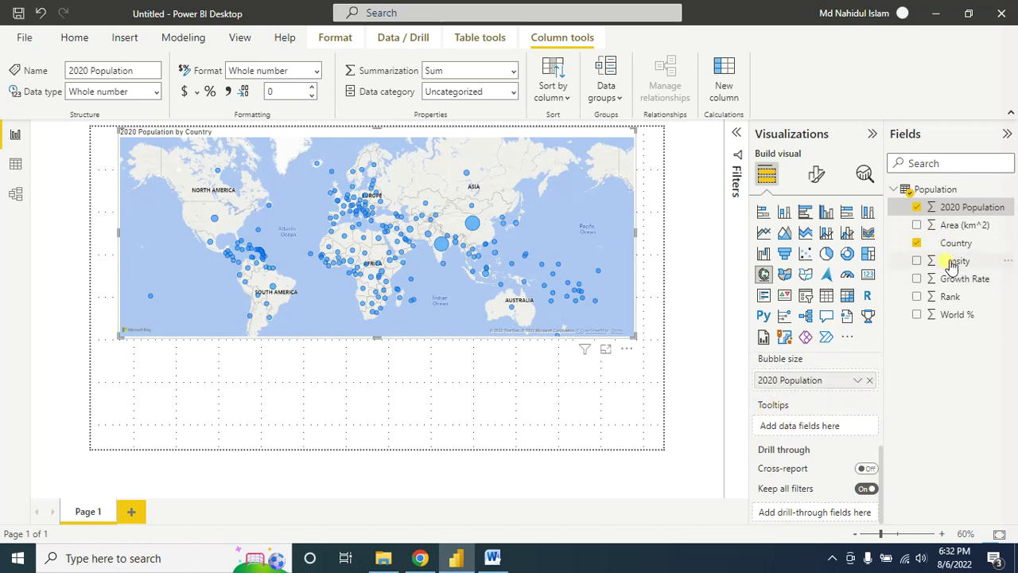
{"action": "left_click_drag", "start_coordinate": [952, 265], "coordinate": [816, 428]}
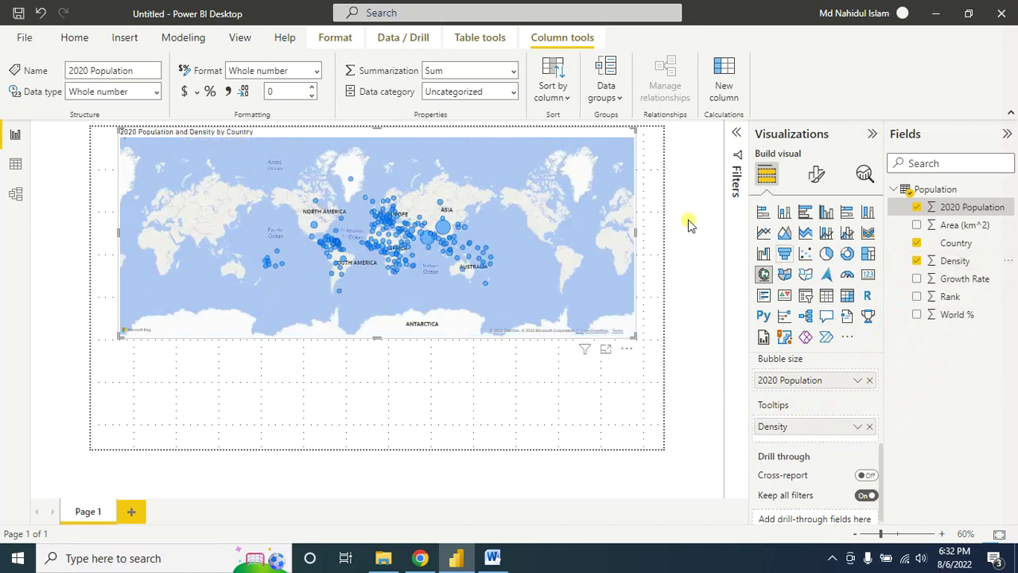
{"action": "mouse_move", "coordinate": [443, 234]}
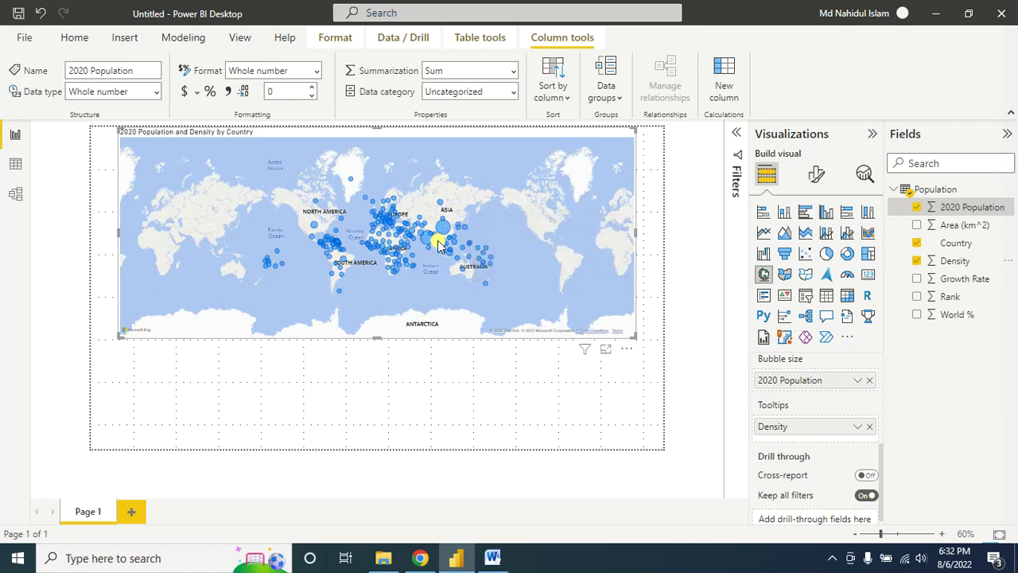
- Add a slicer on the Rank field below the map and limit its range to 1 through 20
{"action": "left_click", "coordinate": [692, 286]}
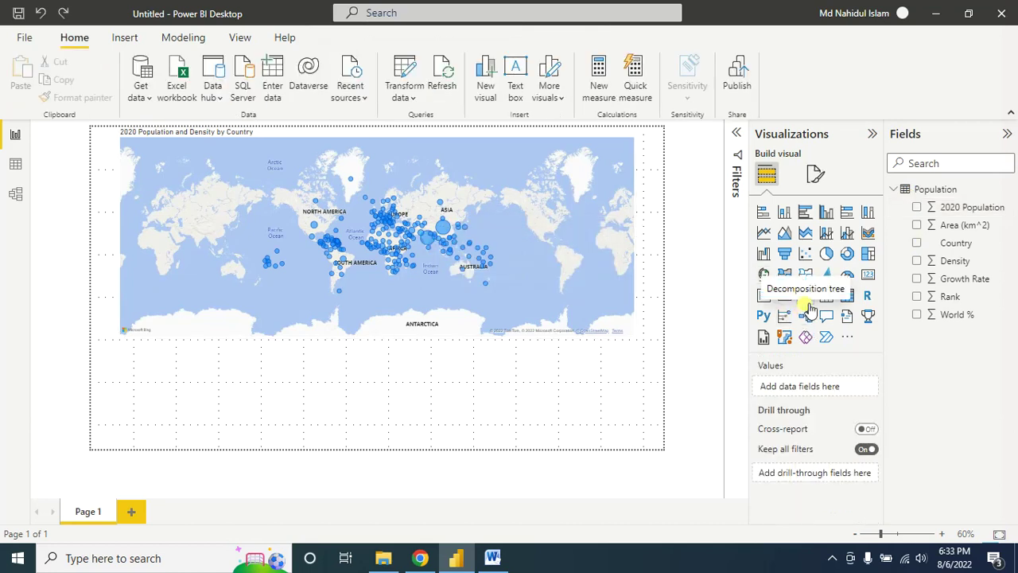
{"action": "left_click", "coordinate": [806, 296]}
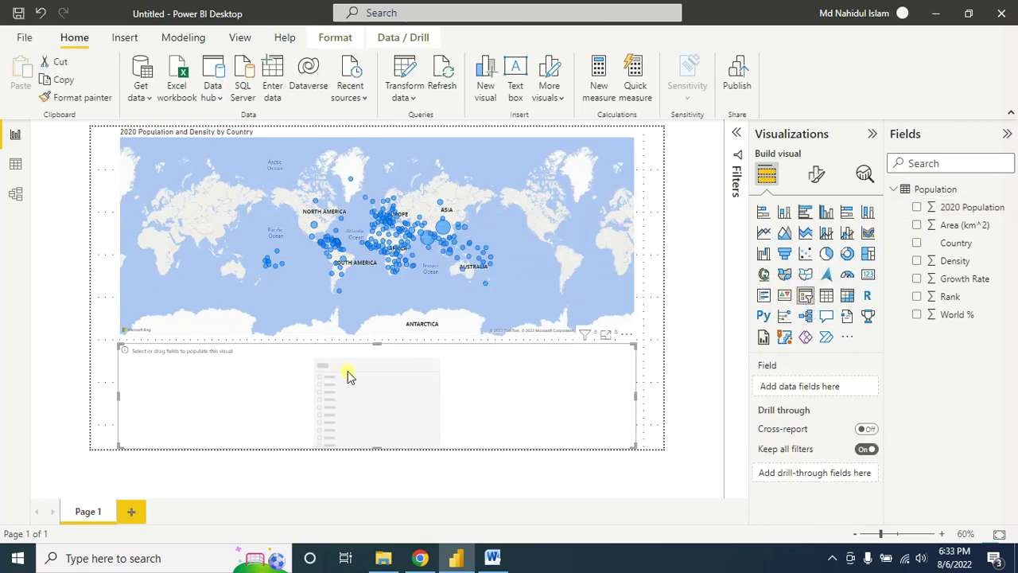
{"action": "left_click", "coordinate": [917, 296]}
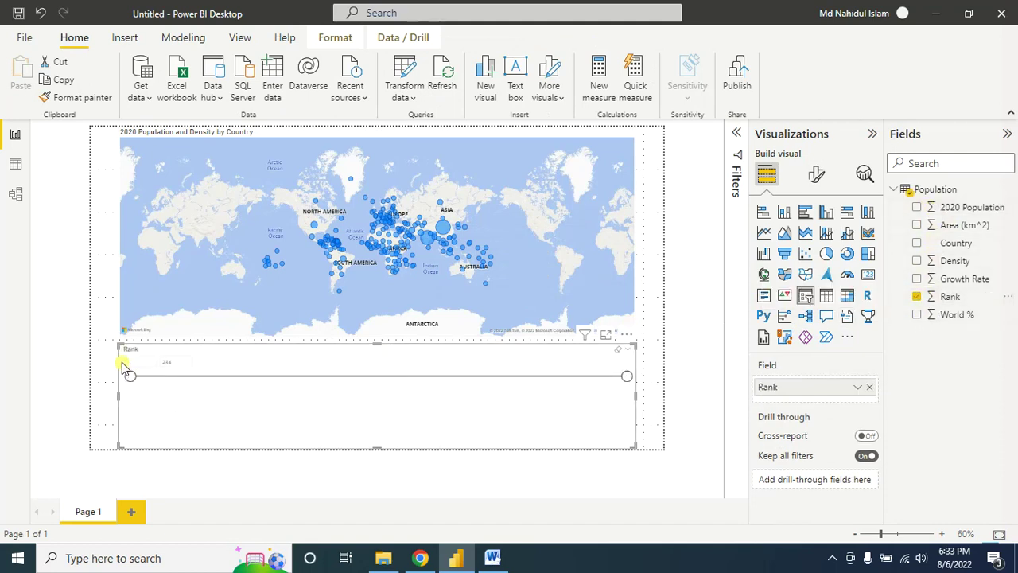
{"action": "left_click_drag", "start_coordinate": [627, 376], "coordinate": [171, 376]}
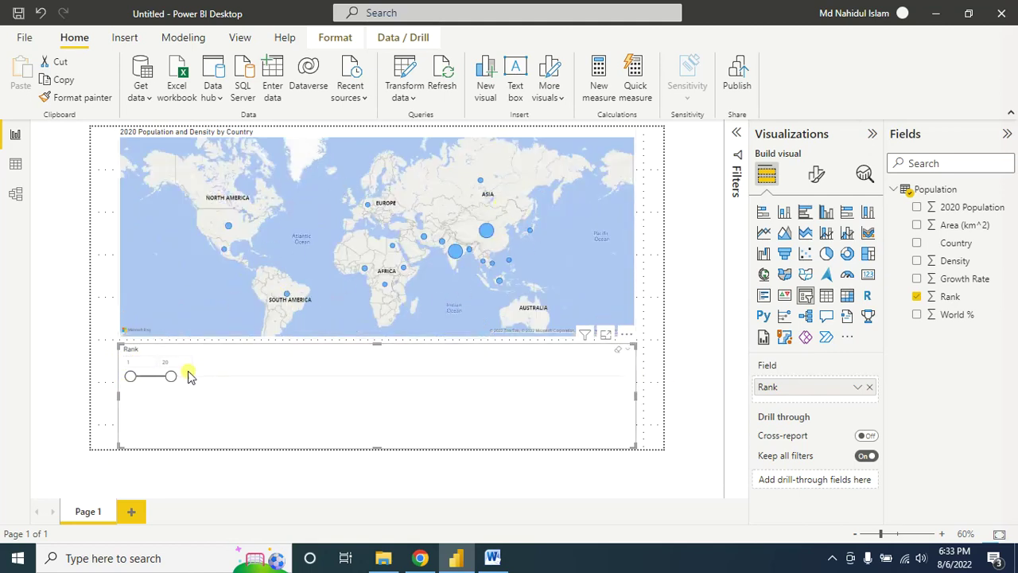
{"action": "key", "text": "Escape"}
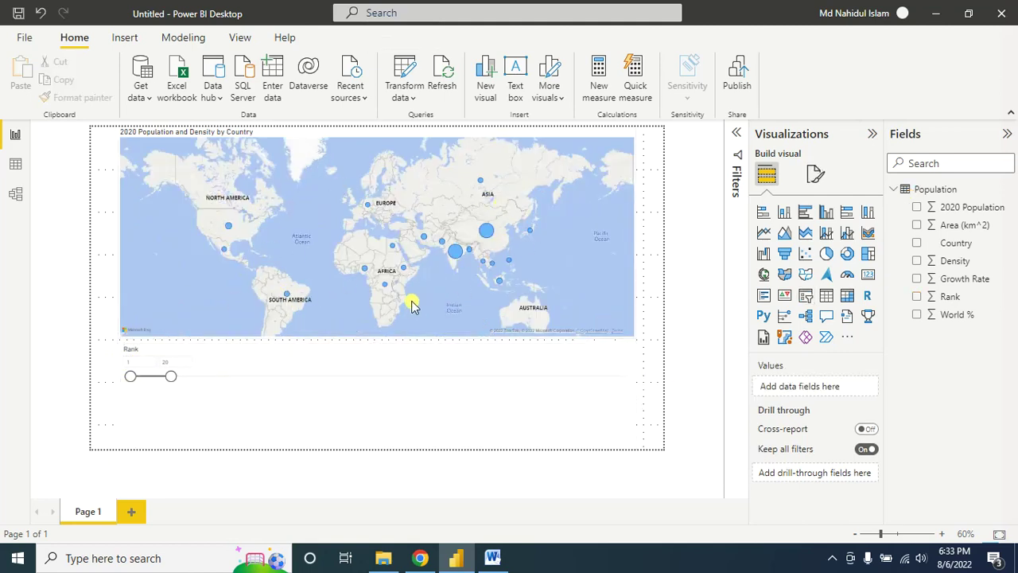
- Switch to the Word document and review the tutorial's list of data cleaning topics
{"action": "left_click", "coordinate": [492, 558]}
{"action": "scroll", "coordinate": [440, 249], "scroll_direction": "up", "scroll_amount": 1}
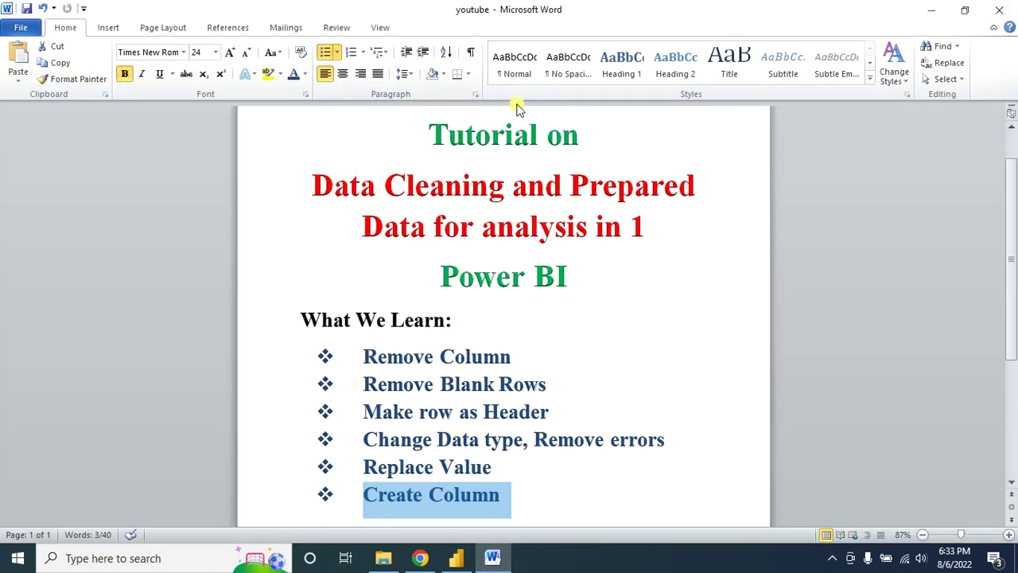